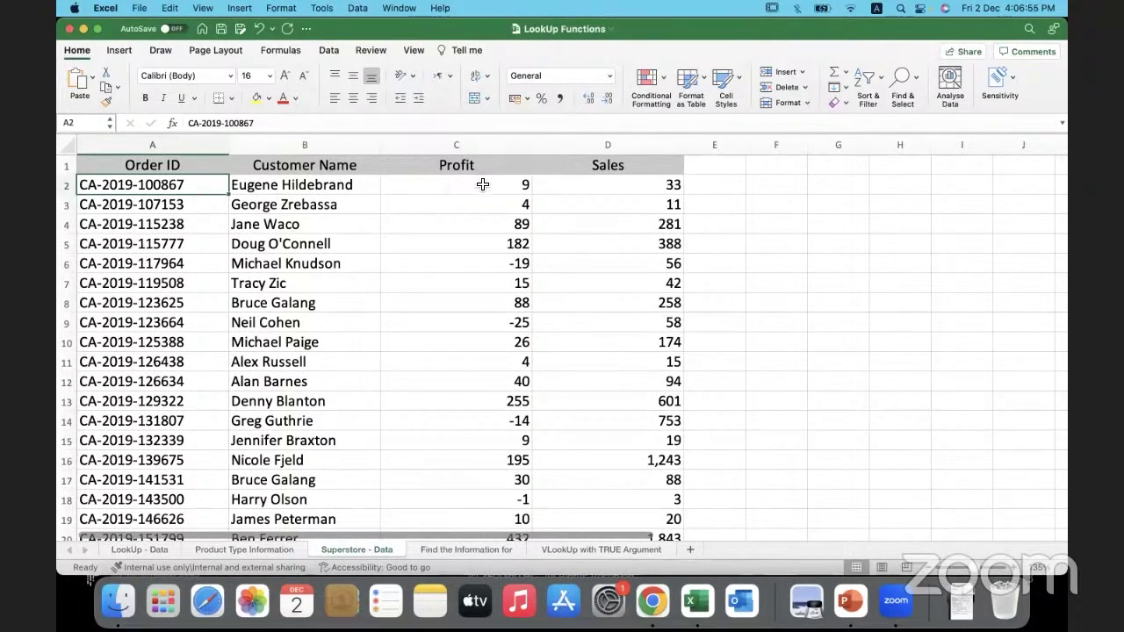
Review the order IDs, customer names, profit and sales columns on the Superstore - Data sheet
click(572, 187)
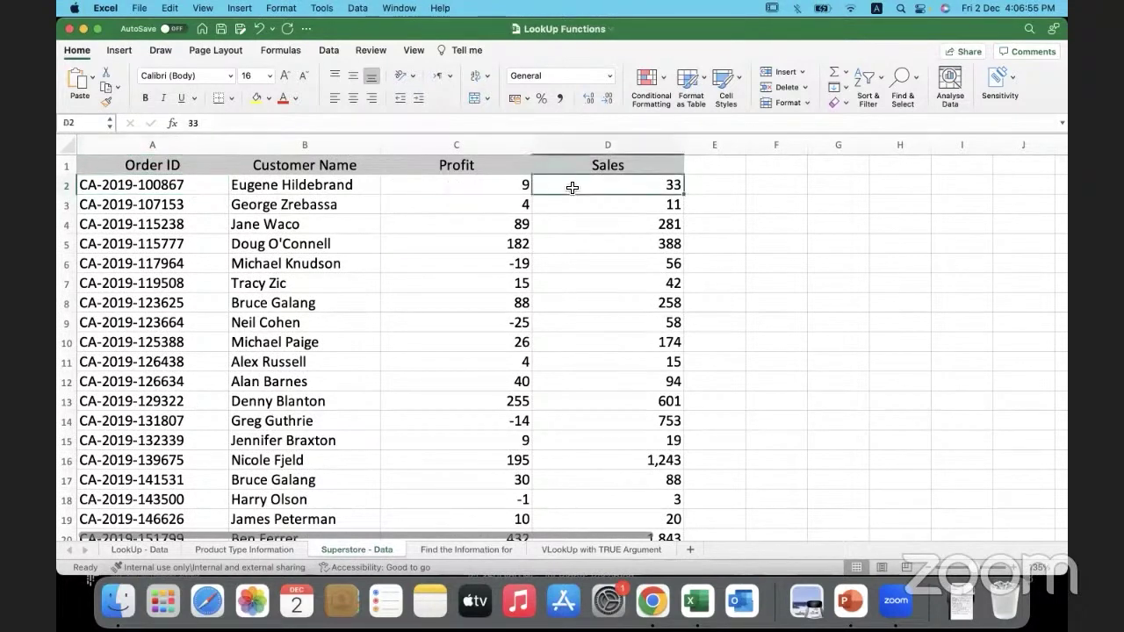
click(494, 192)
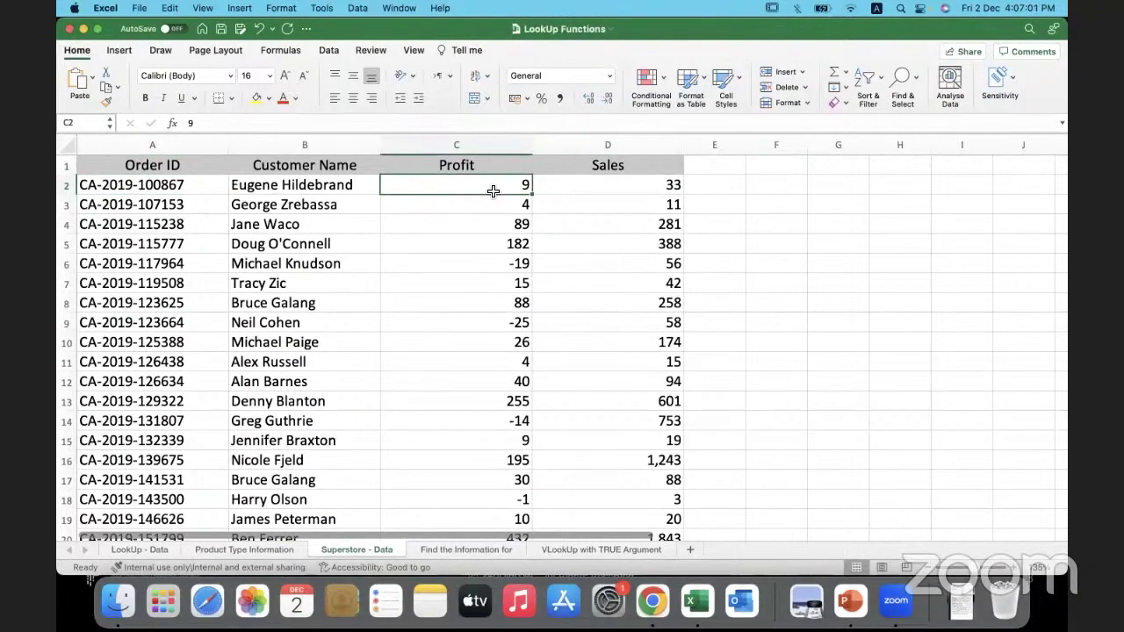
drag(356, 188, 346, 342)
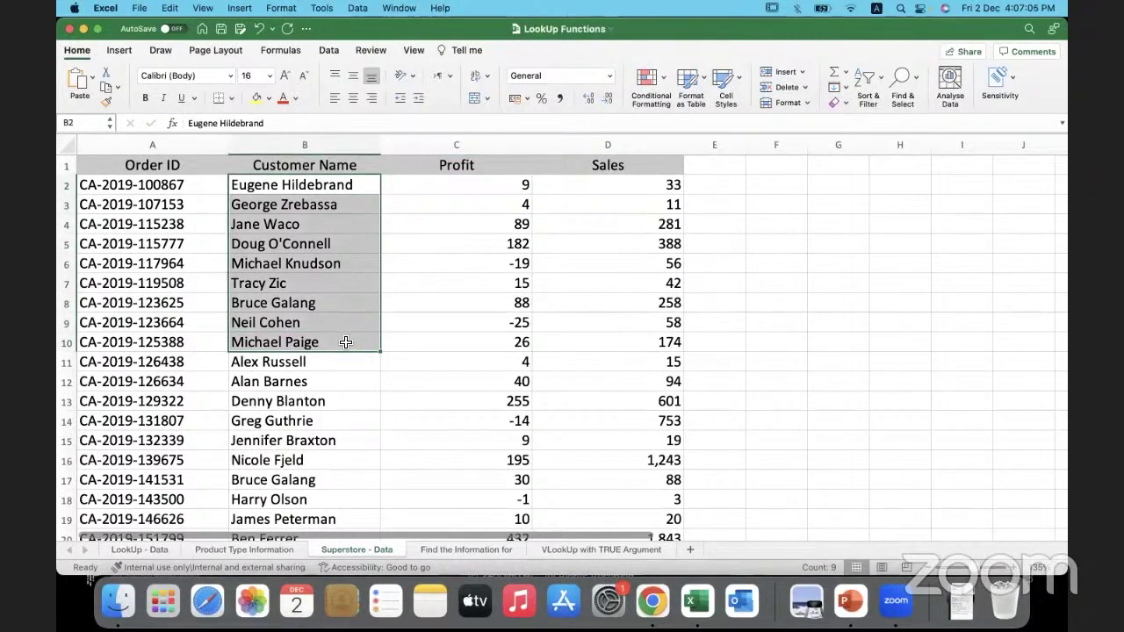
click(346, 343)
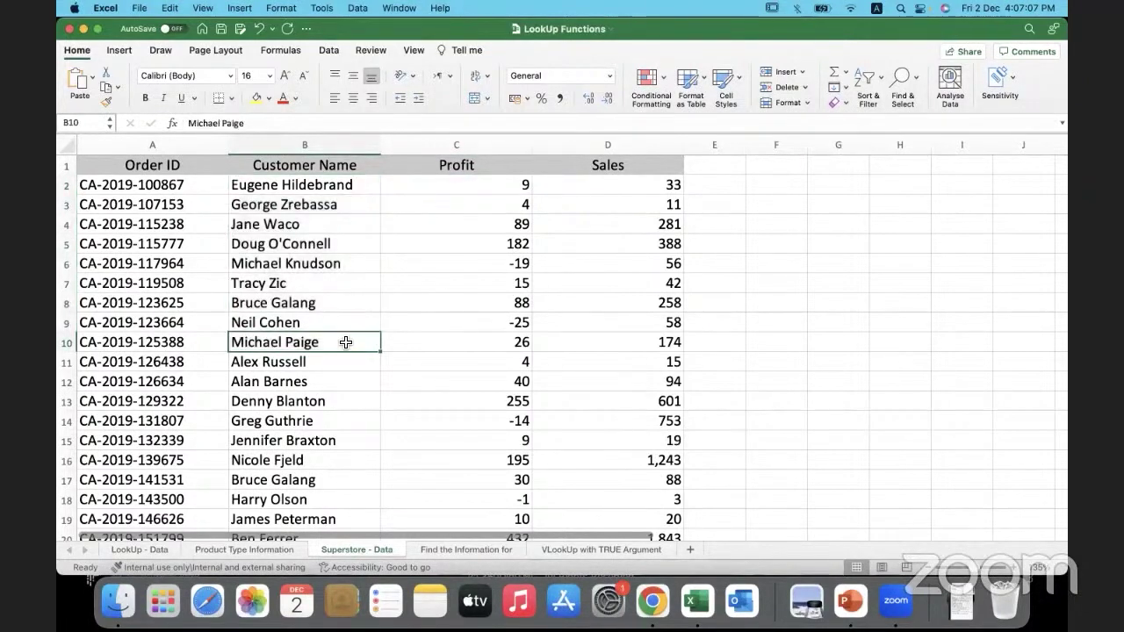
scroll(233, 277, down, 5)
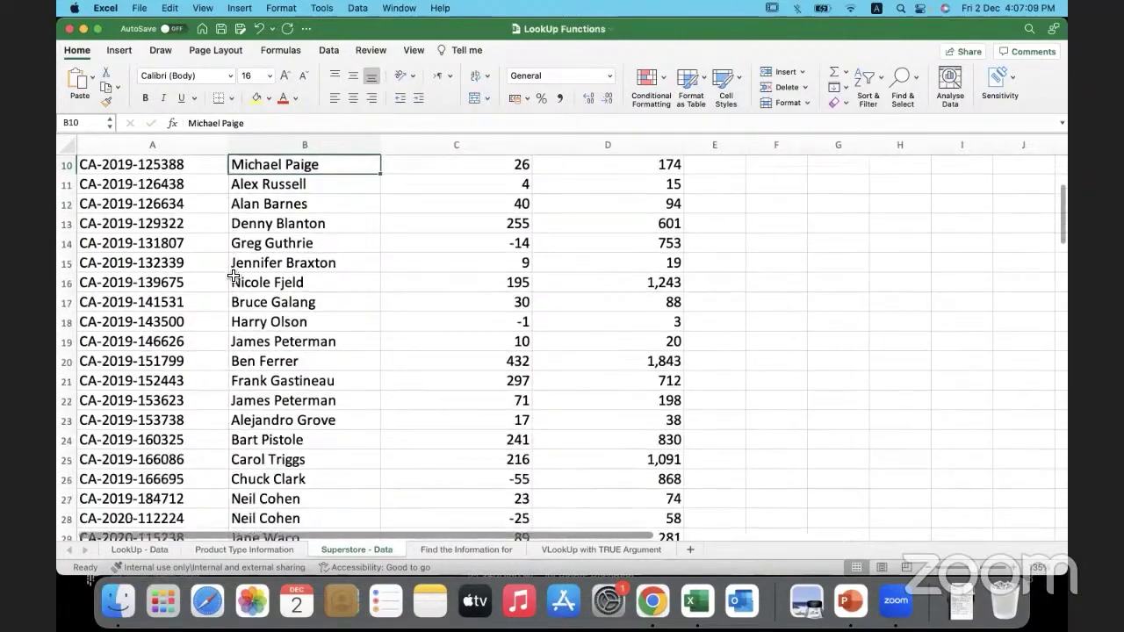
scroll(234, 276, up, 5)
scroll(234, 277, up, 1)
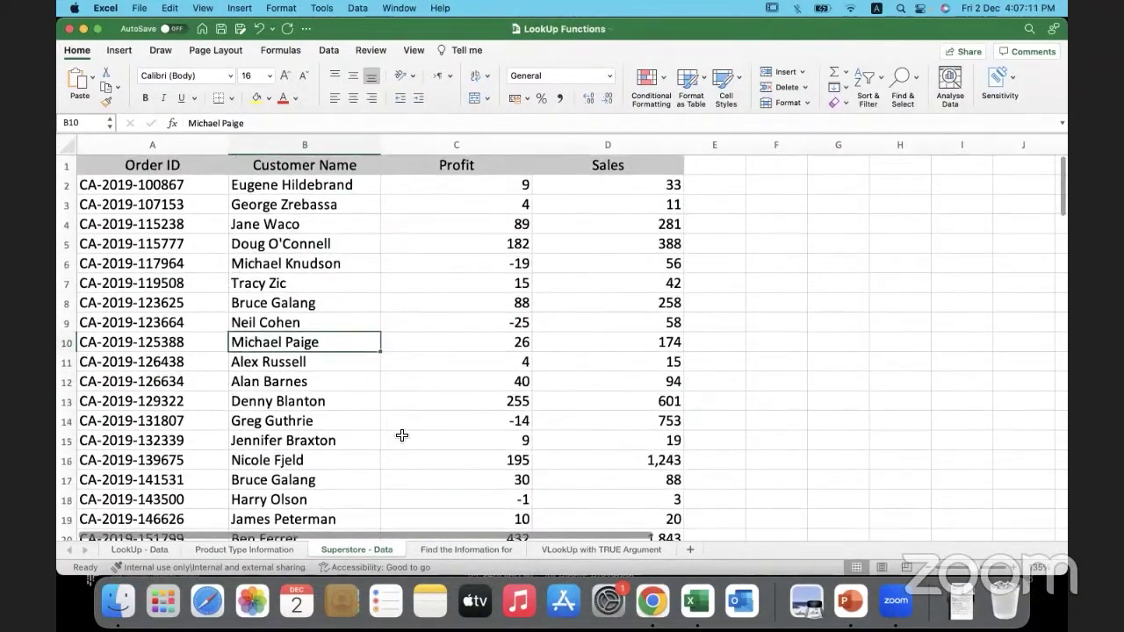
On the Find the Information for sheet, change the Order ID header in B2 to "Returned - Order ID"
click(457, 550)
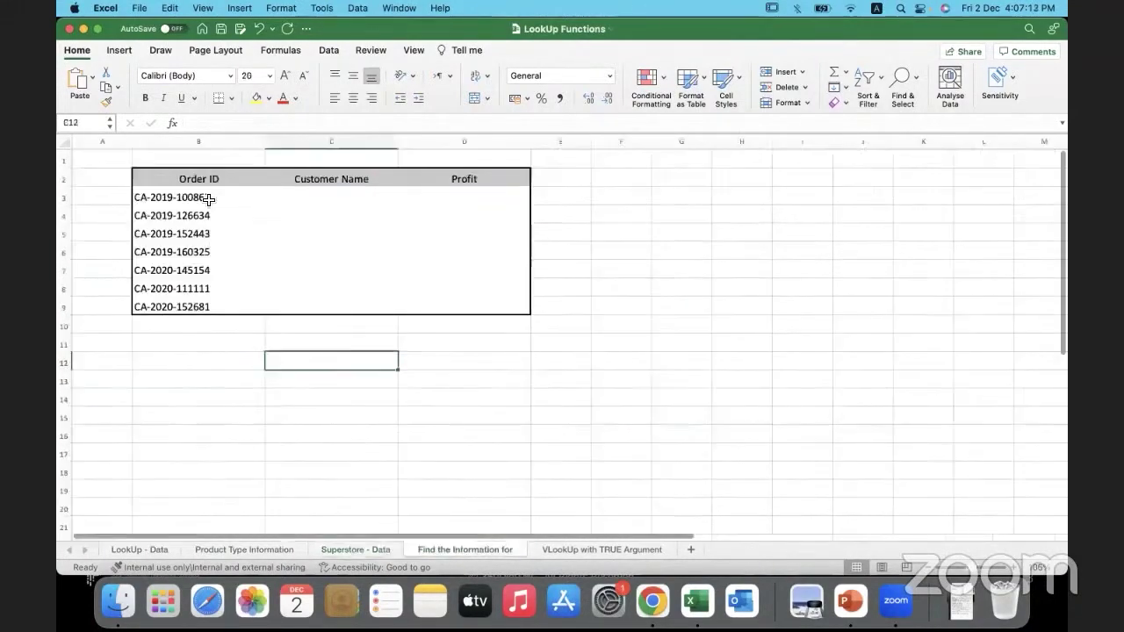
double_click(172, 179)
text(Retuned -)
click(177, 179)
text(r)
click(229, 372)
Examine the returned order IDs and the empty Customer Name and Profit cells that need filling in
click(227, 201)
drag(229, 215, 233, 304)
click(216, 377)
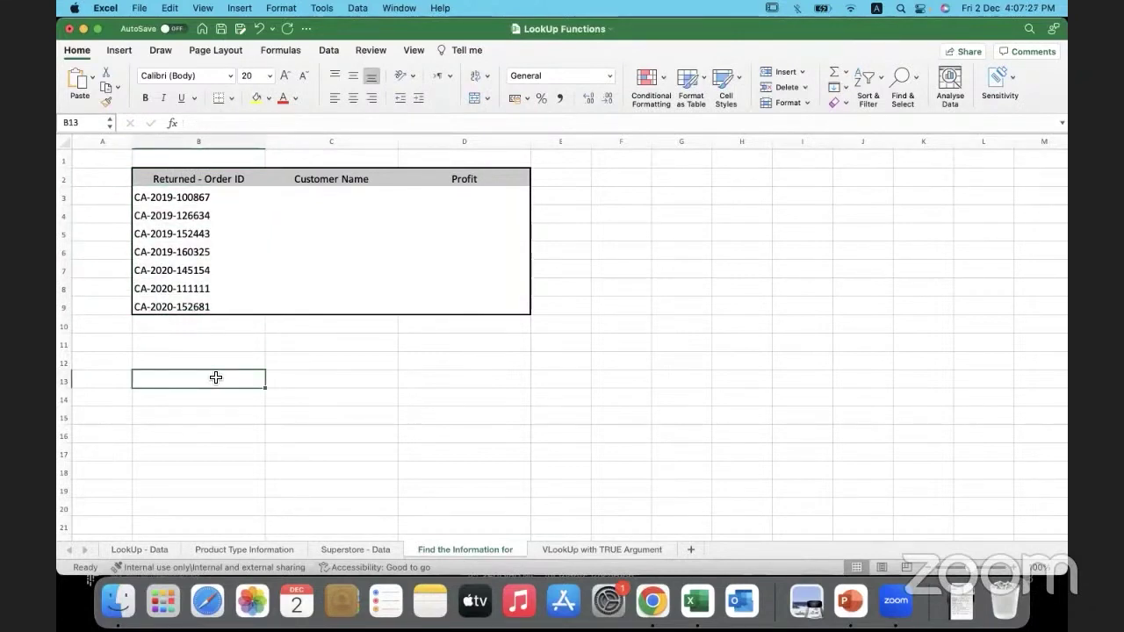
drag(322, 201, 324, 306)
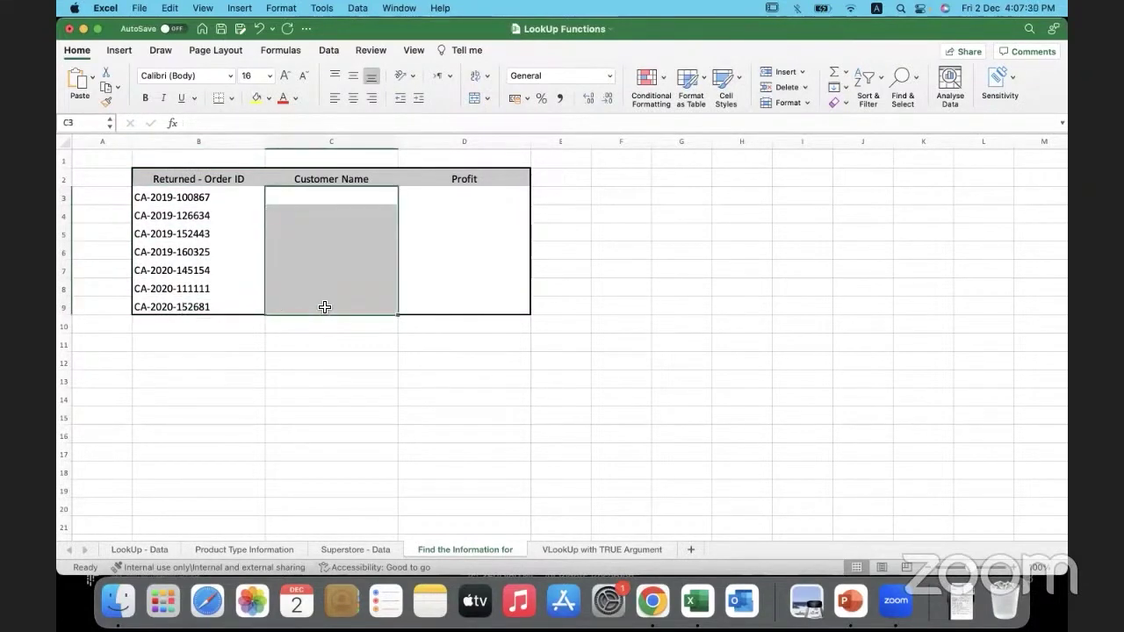
click(308, 198)
click(235, 198)
click(295, 205)
click(427, 200)
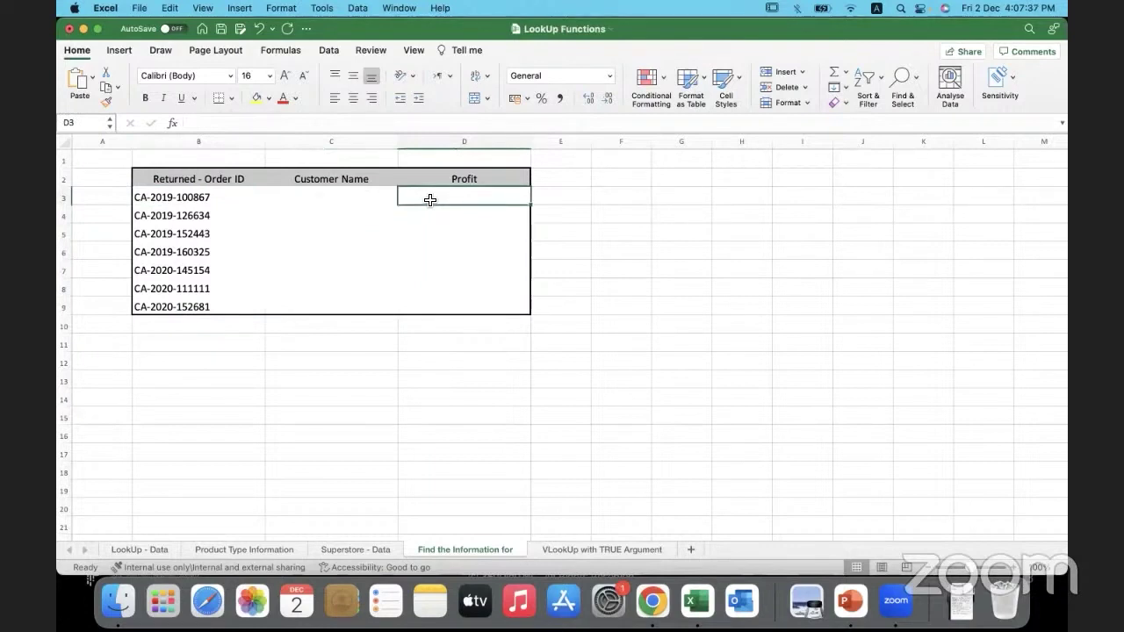
drag(220, 195, 356, 306)
click(441, 200)
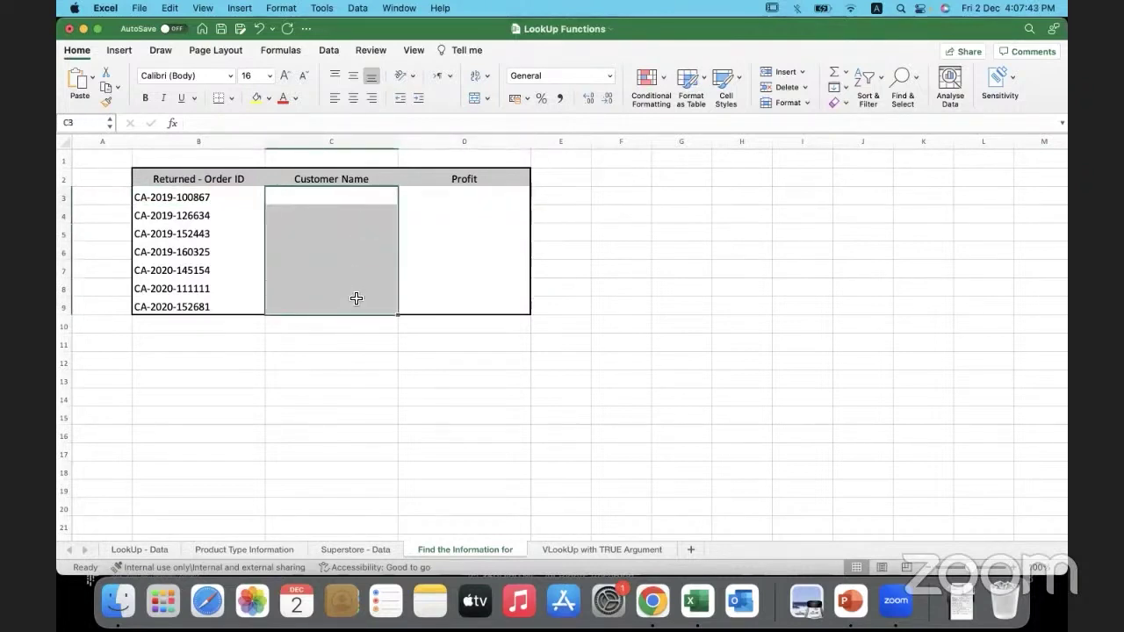
click(358, 366)
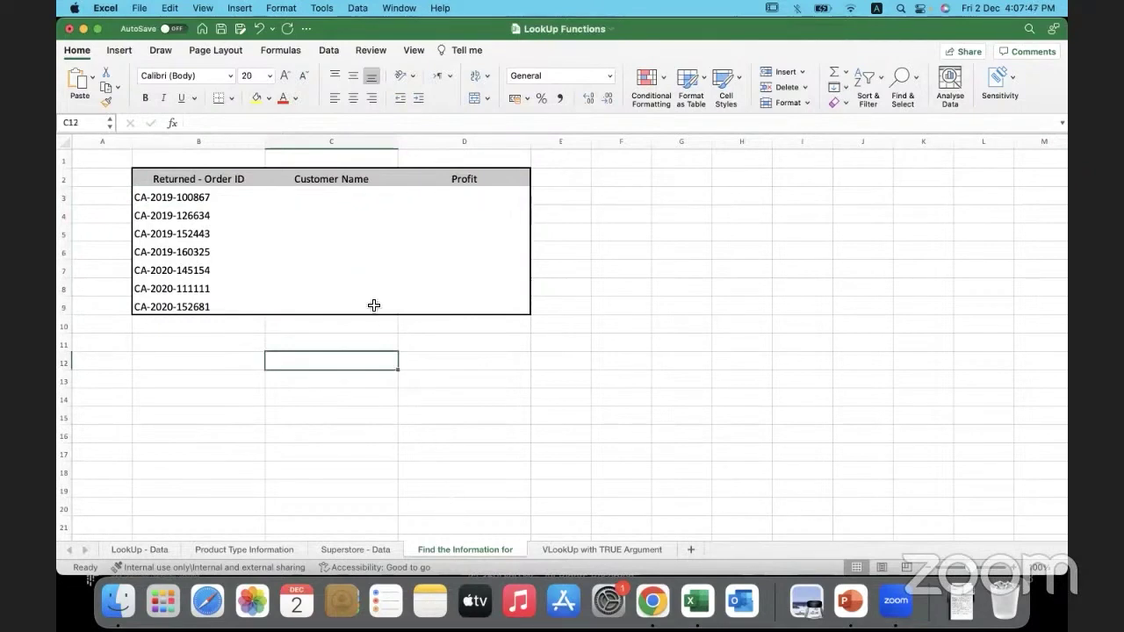
click(231, 200)
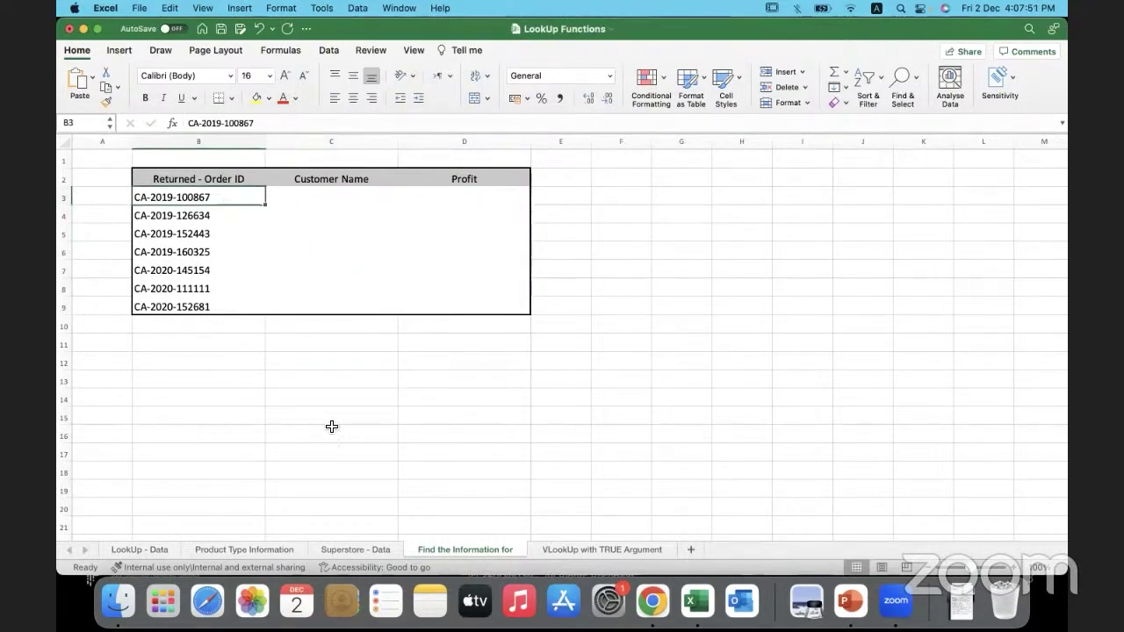
Compare the first order's customer record on Superstore - Data with the empty cells C3 and D3 on Find the Information for
click(346, 549)
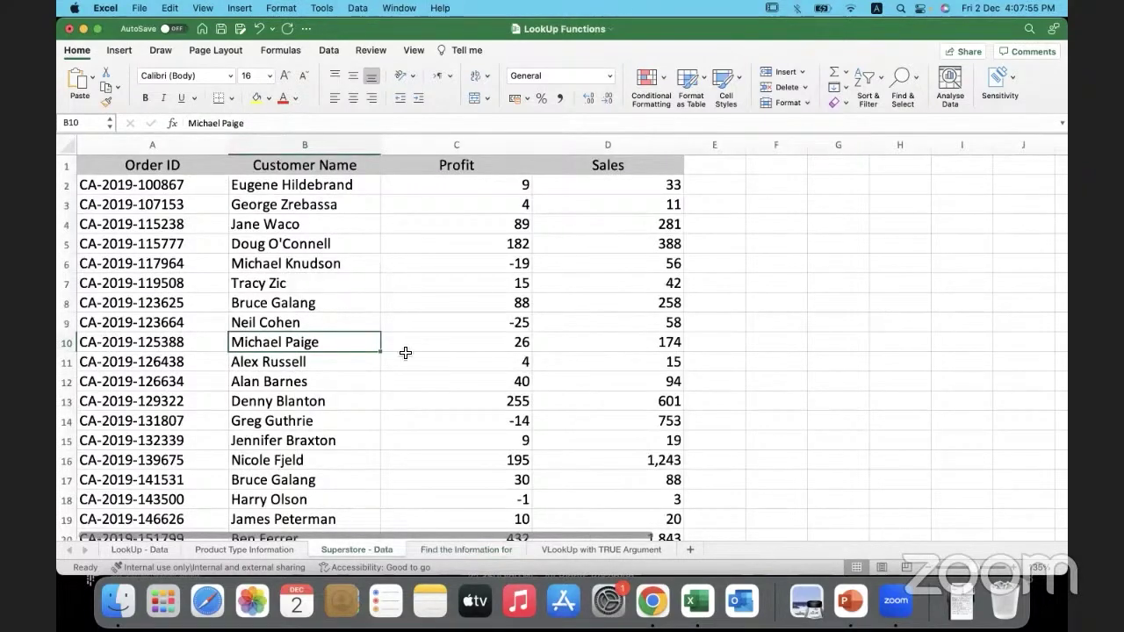
click(306, 191)
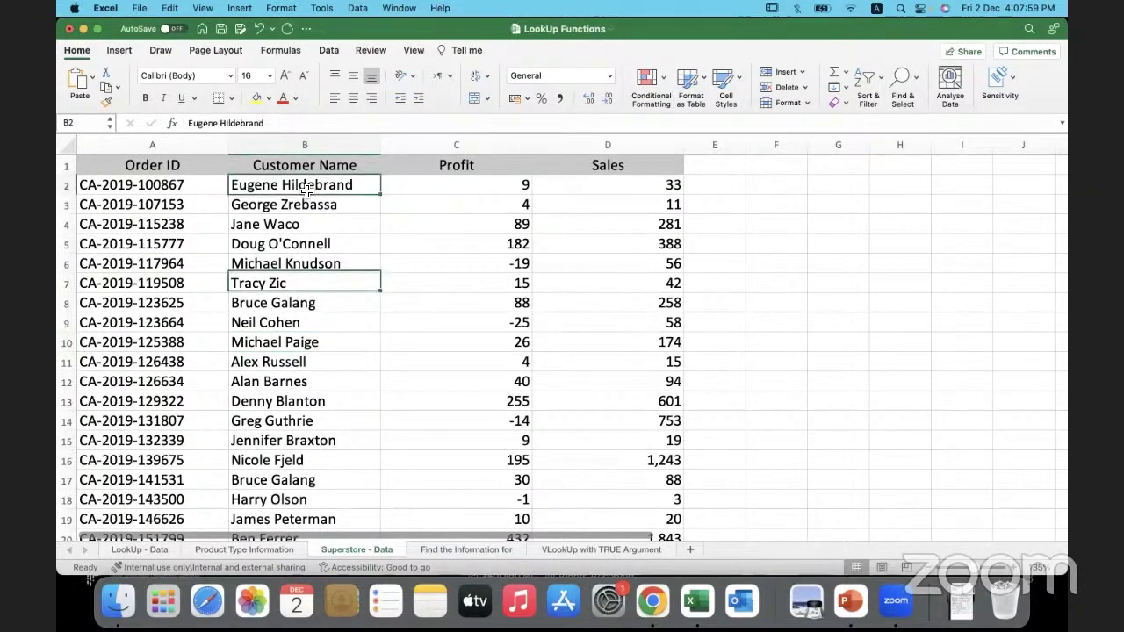
click(454, 547)
click(330, 201)
click(438, 200)
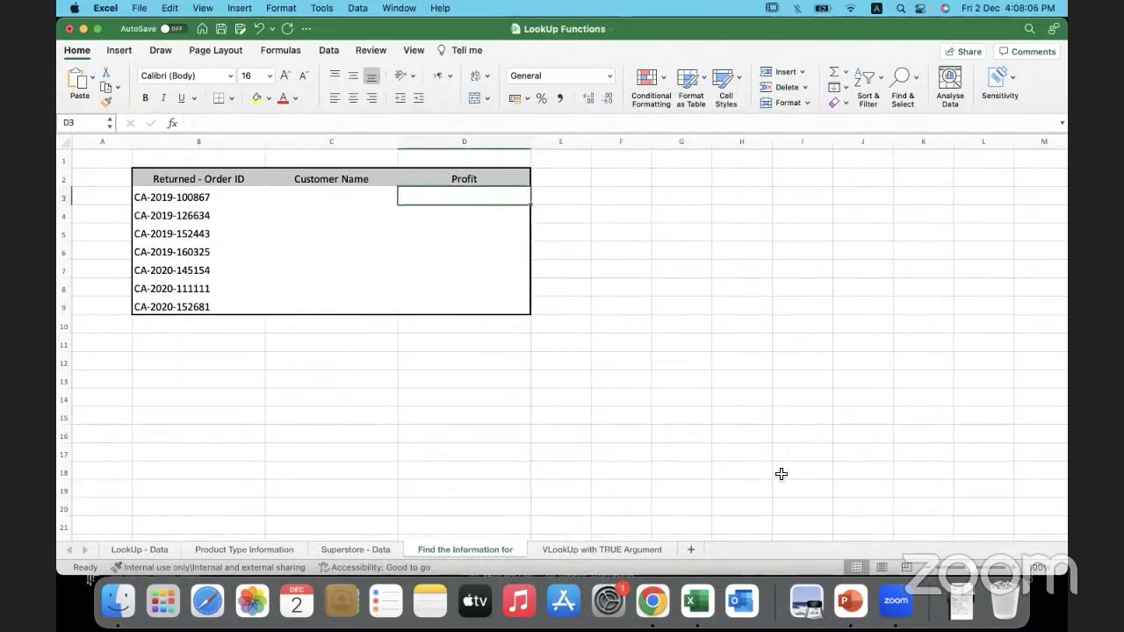
scroll(562, 338, up, 5)
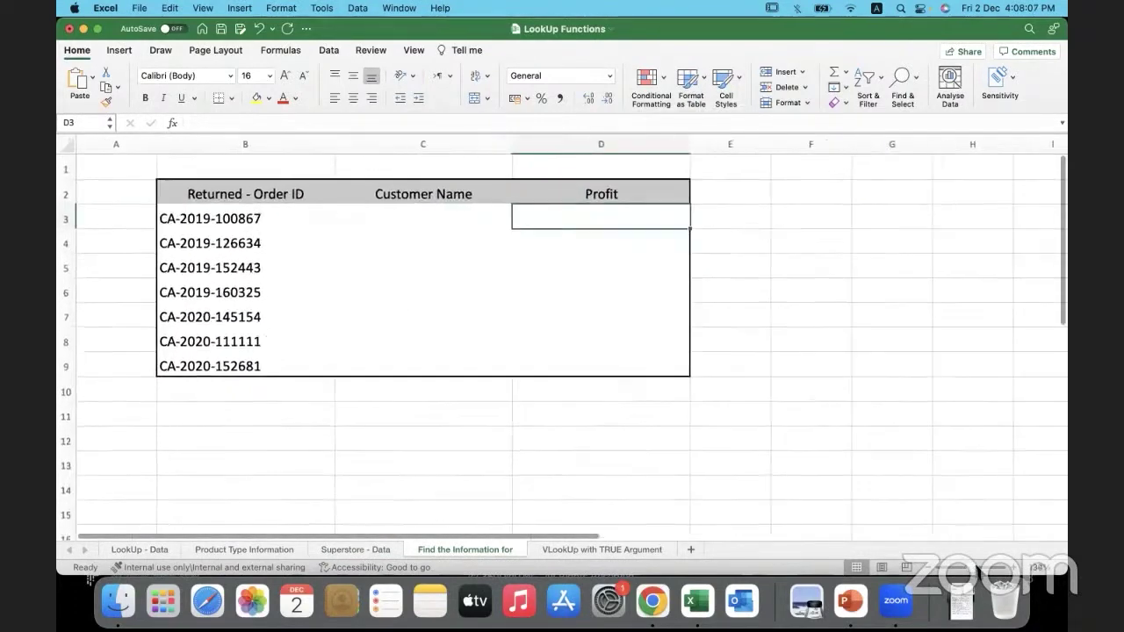
click(461, 229)
double_click(462, 230)
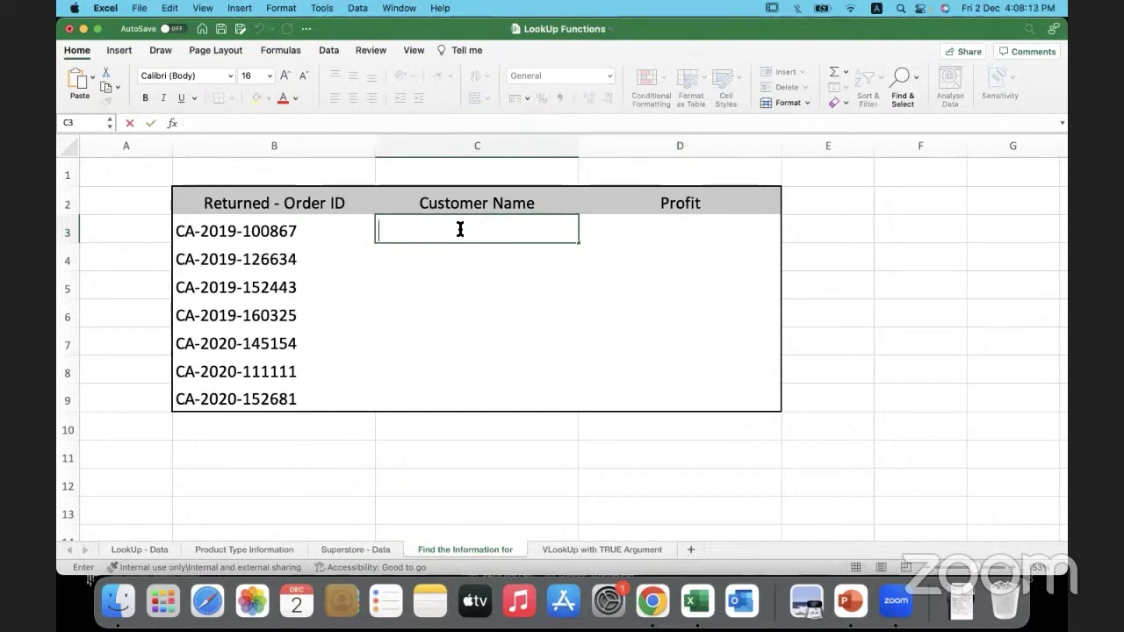
text(=)
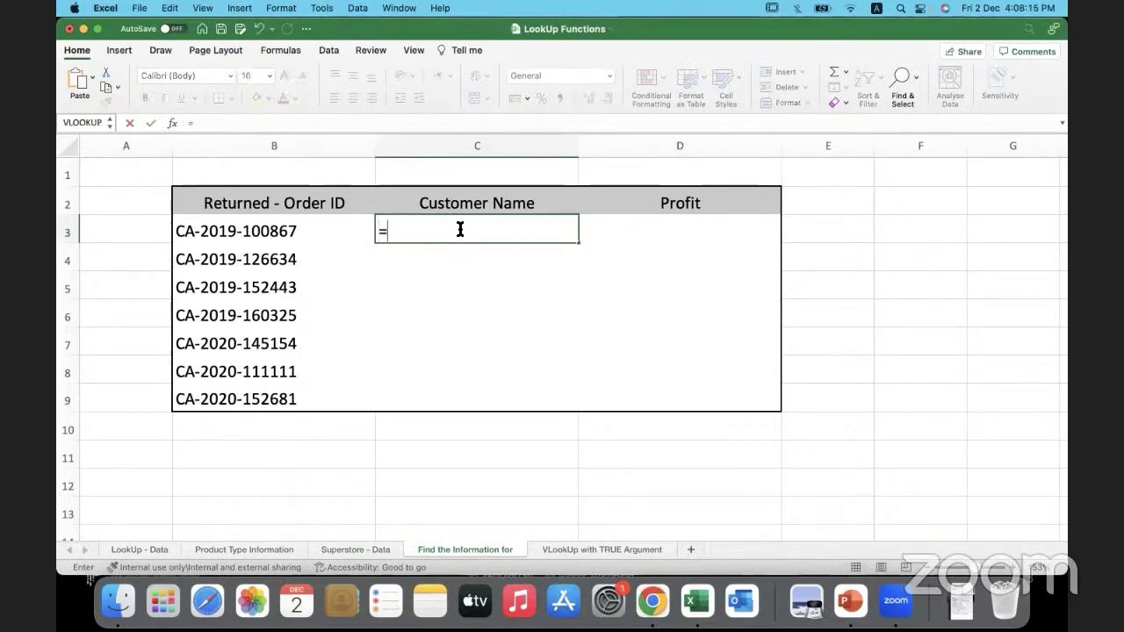
text(vlook)
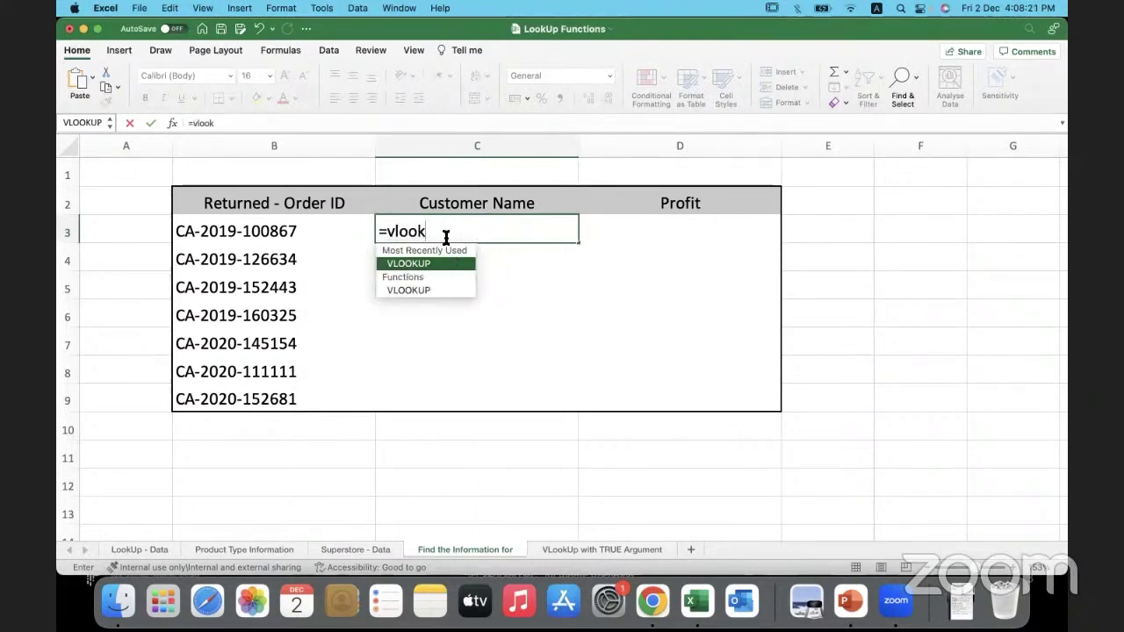
key(BackSpace)
key(BackSpace)
key(BackSpace)
key(BackSpace)
key(BackSpace)
key(BackSpace)
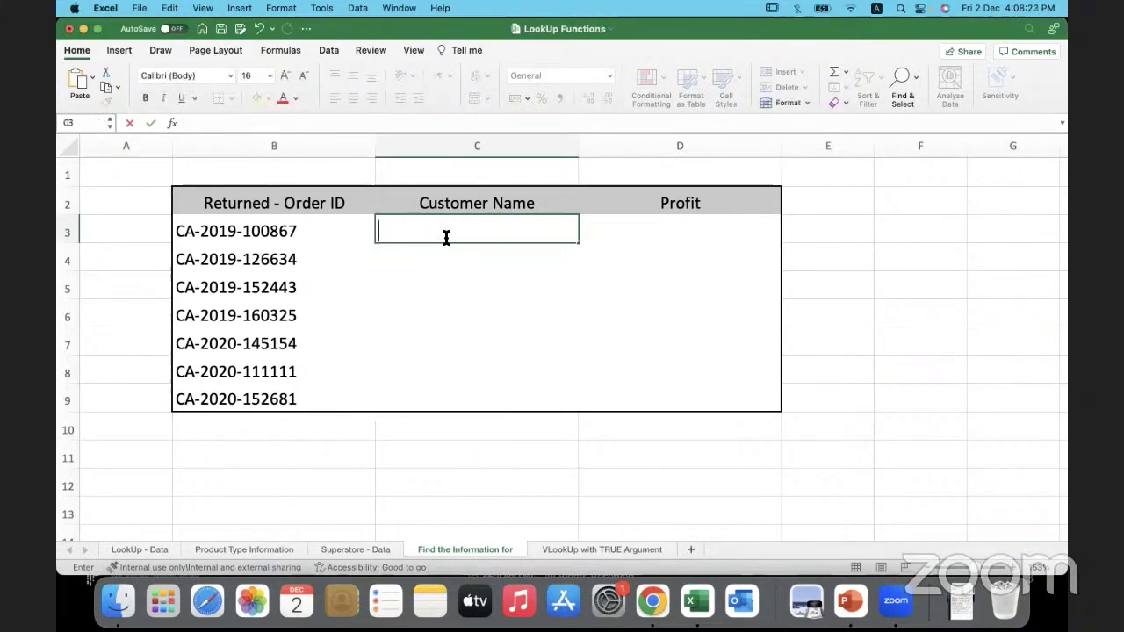
Add a note beside the table with "Vlookup" in E10 and "Vertical" in F10
click(899, 424)
text(Vertical)
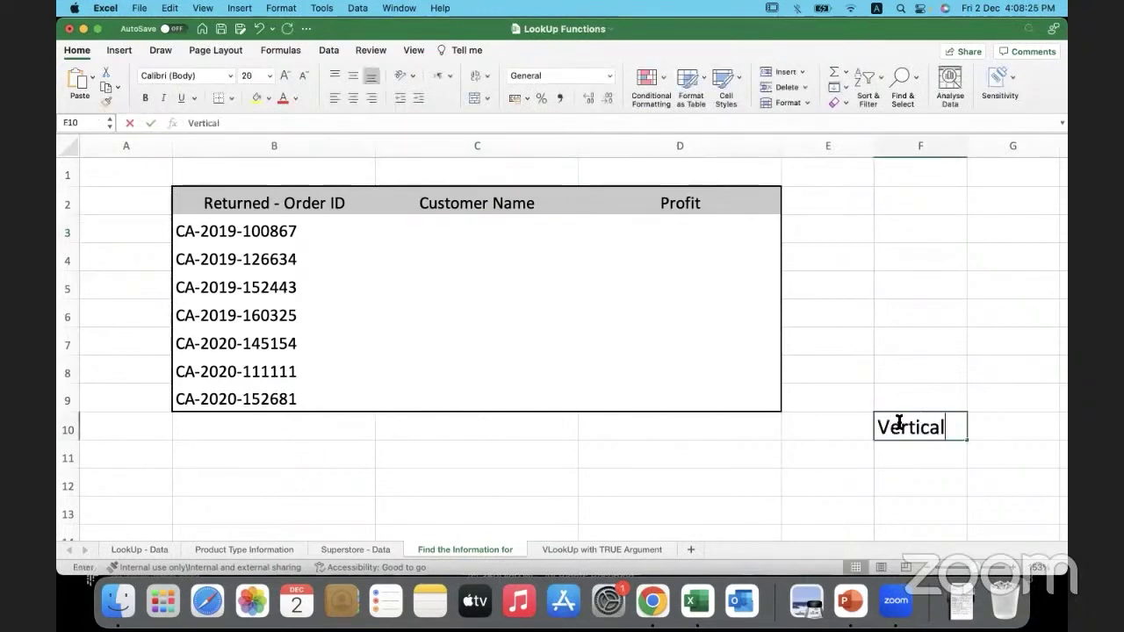
key(Return)
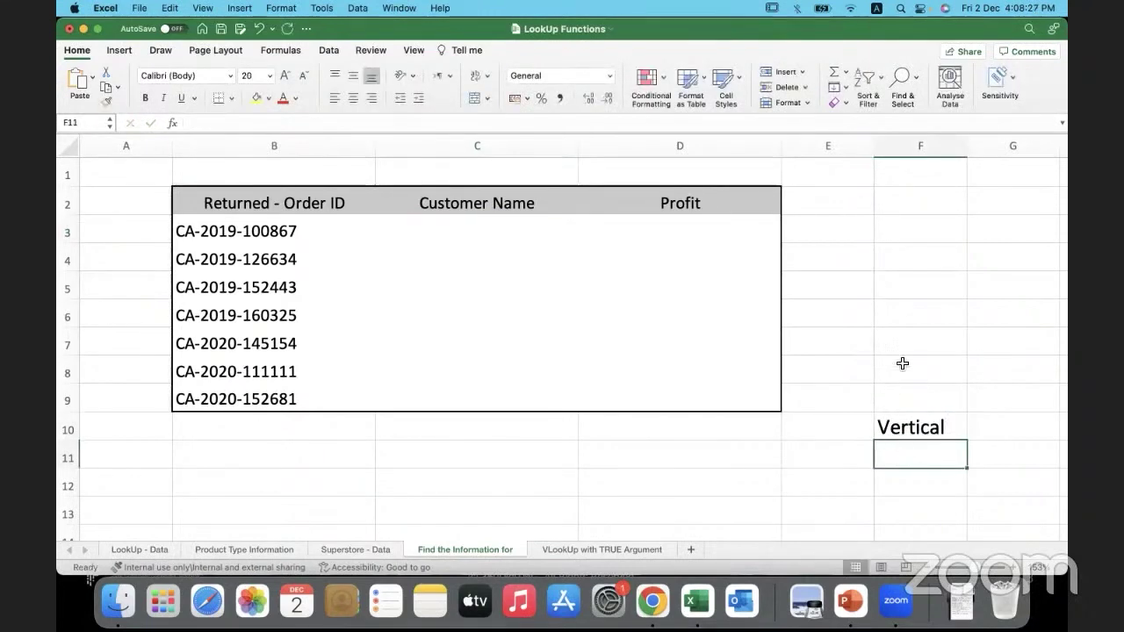
click(843, 426)
text(Vlo)
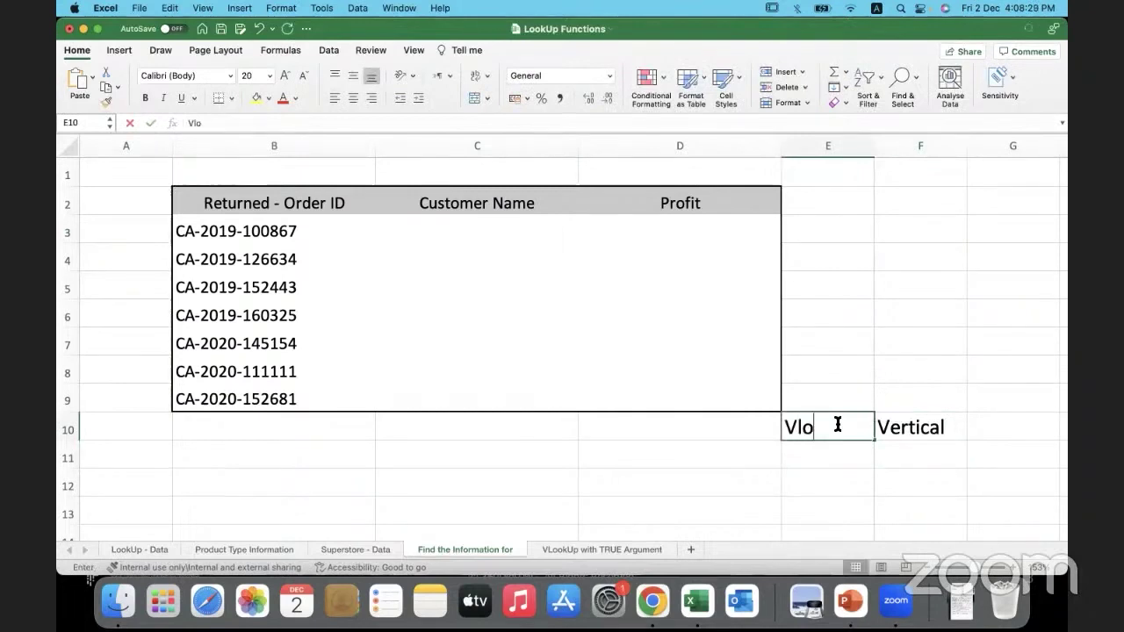
text(okup)
key(Return)
Add a second note row with "Hlookup" in E11 and "Horizontal" in F11
text(Hlookup)
key(Tab)
text(Horizontal)
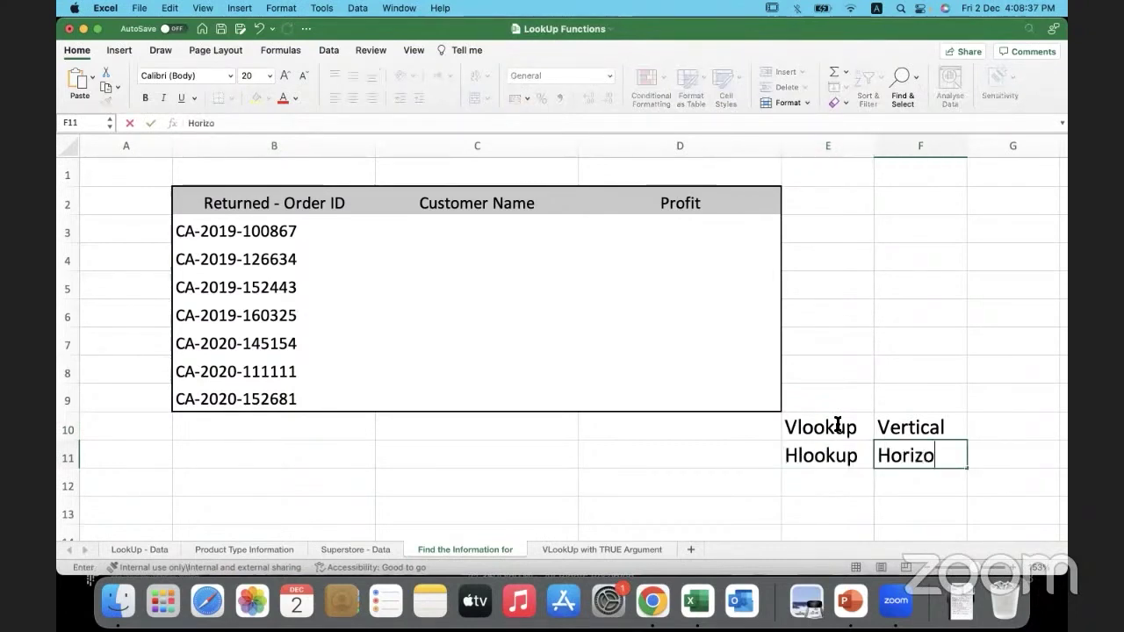
click(904, 428)
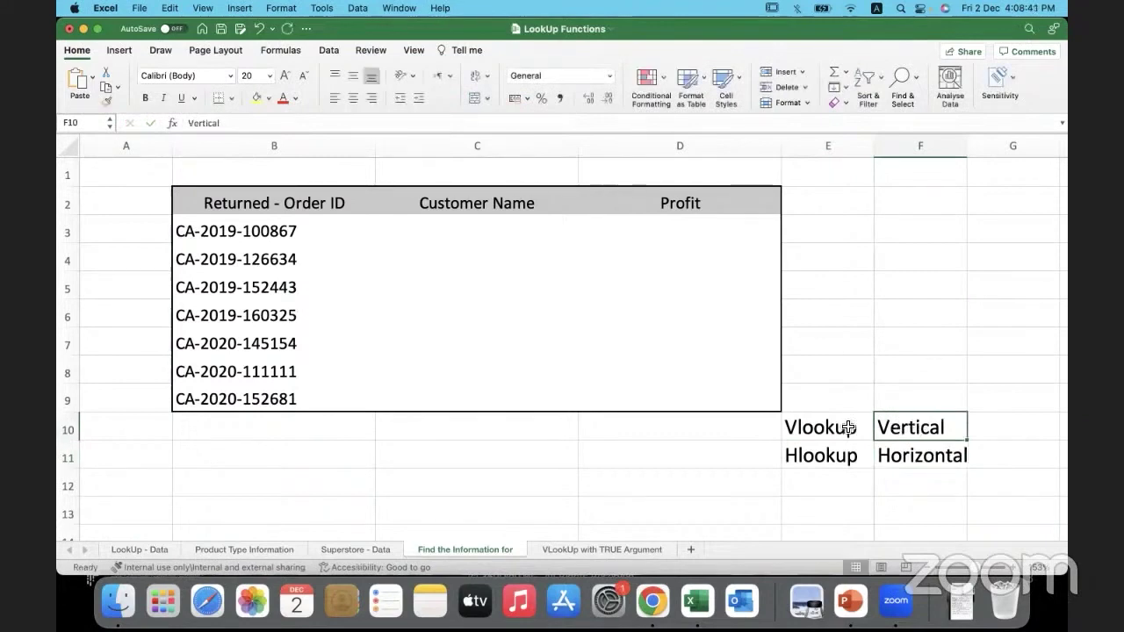
drag(845, 428, 895, 428)
click(738, 456)
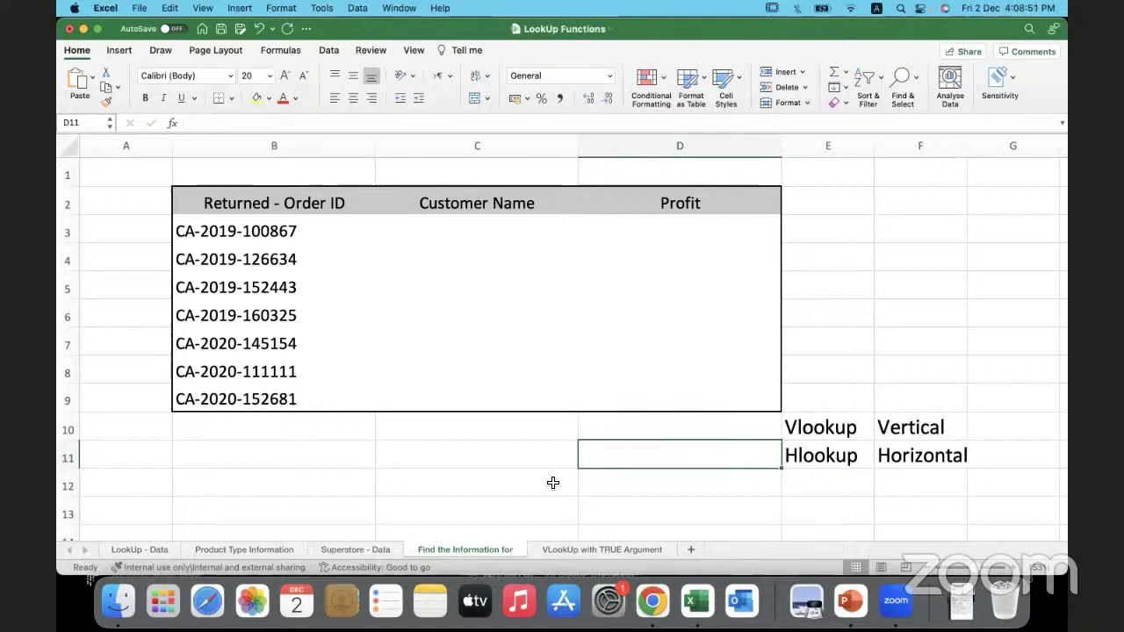
Inspect how the customer names run vertically down column B of the Superstore - Data sheet
click(361, 547)
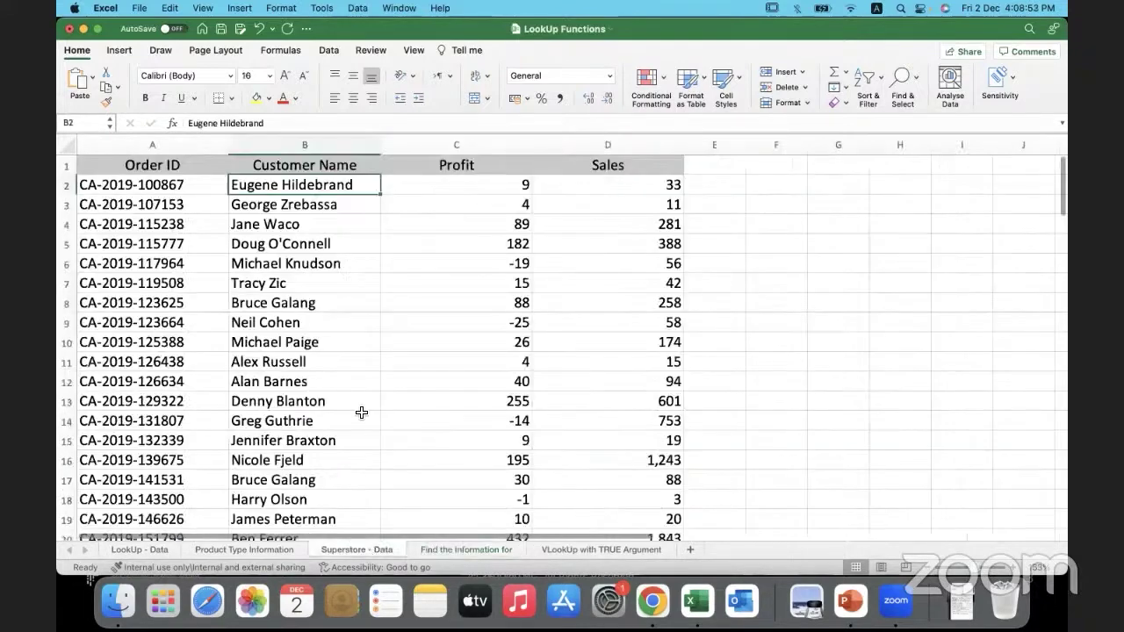
drag(354, 186, 360, 428)
click(354, 184)
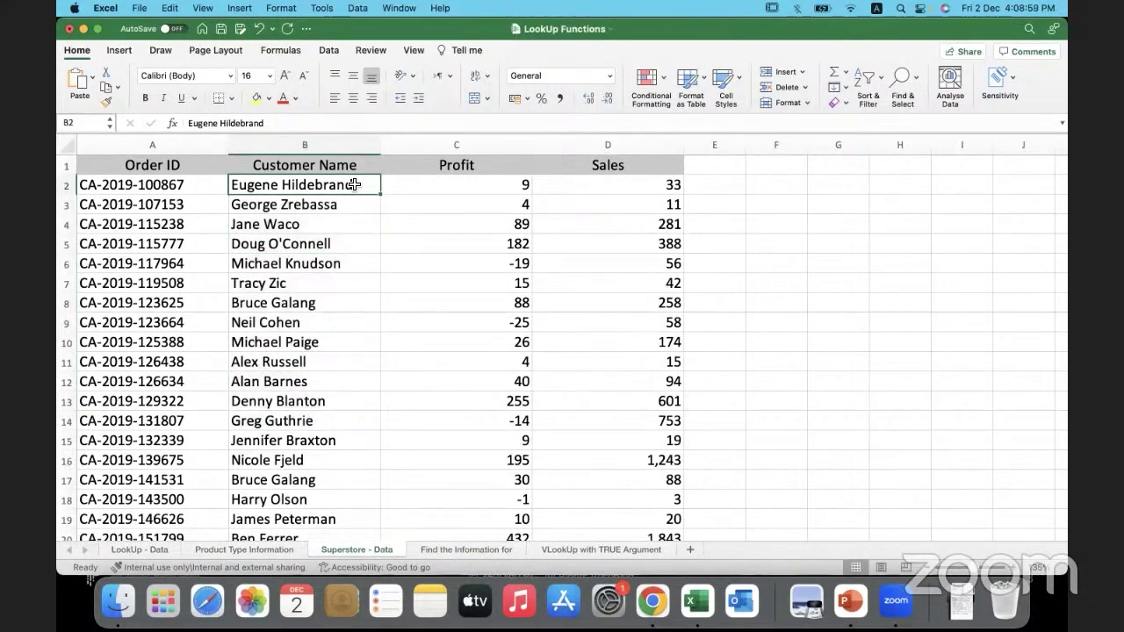
drag(364, 184, 367, 471)
drag(359, 184, 391, 518)
click(391, 518)
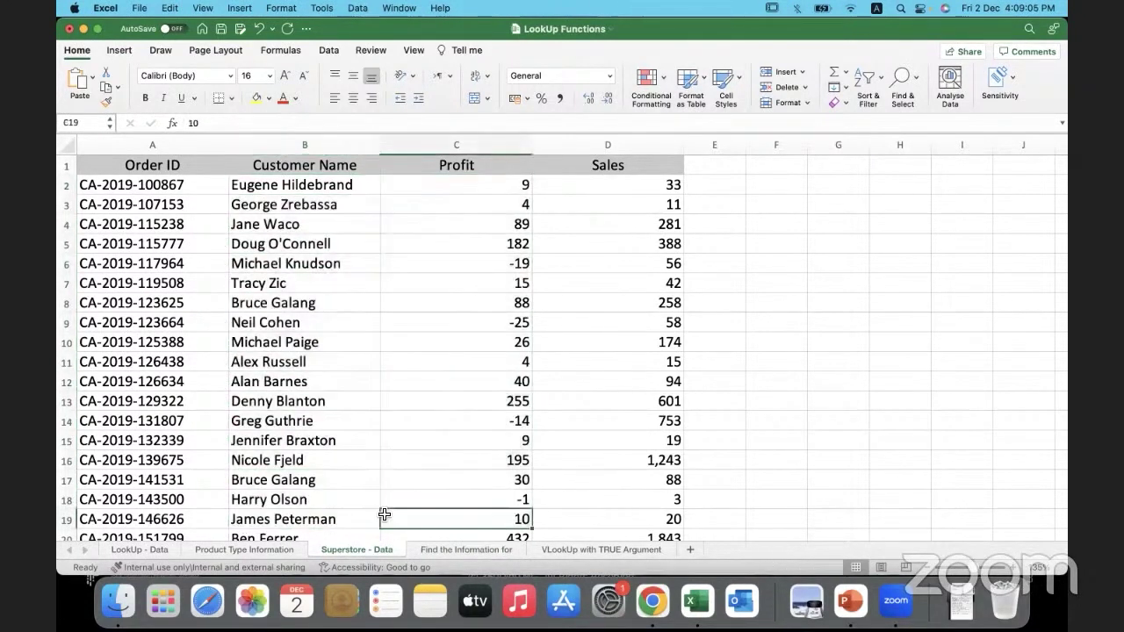
On the Find the Information for sheet, trace a horizontal range along row 13 and compare it with the Vlookup and Hlookup notes
click(507, 550)
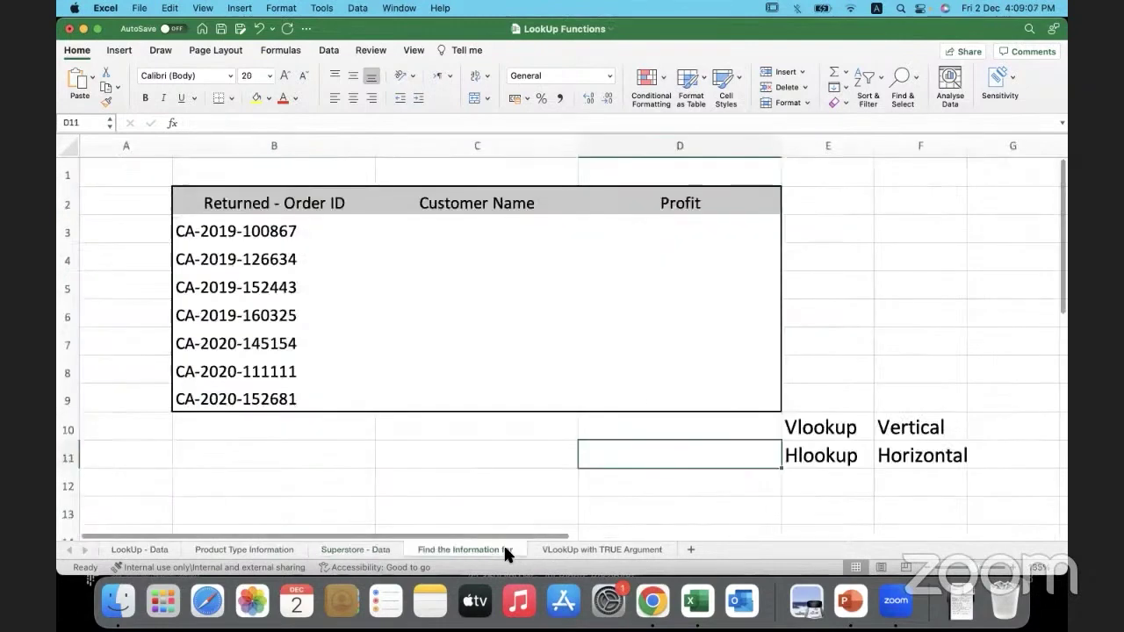
drag(202, 504, 730, 500)
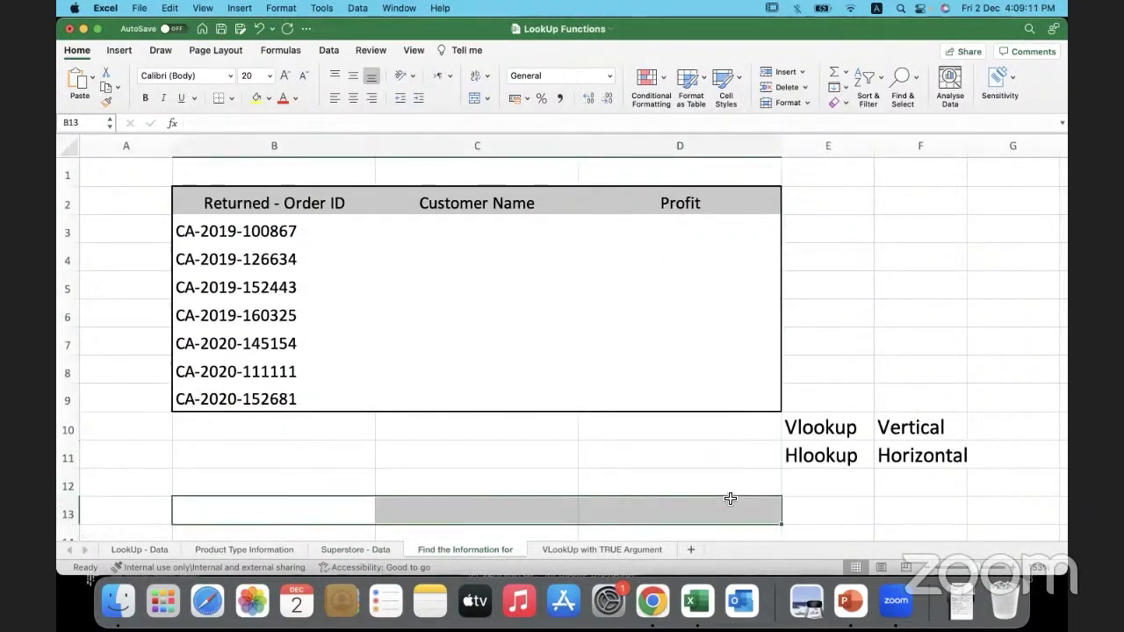
drag(241, 513, 1063, 517)
click(887, 435)
drag(895, 531, 85, 529)
click(195, 492)
click(827, 461)
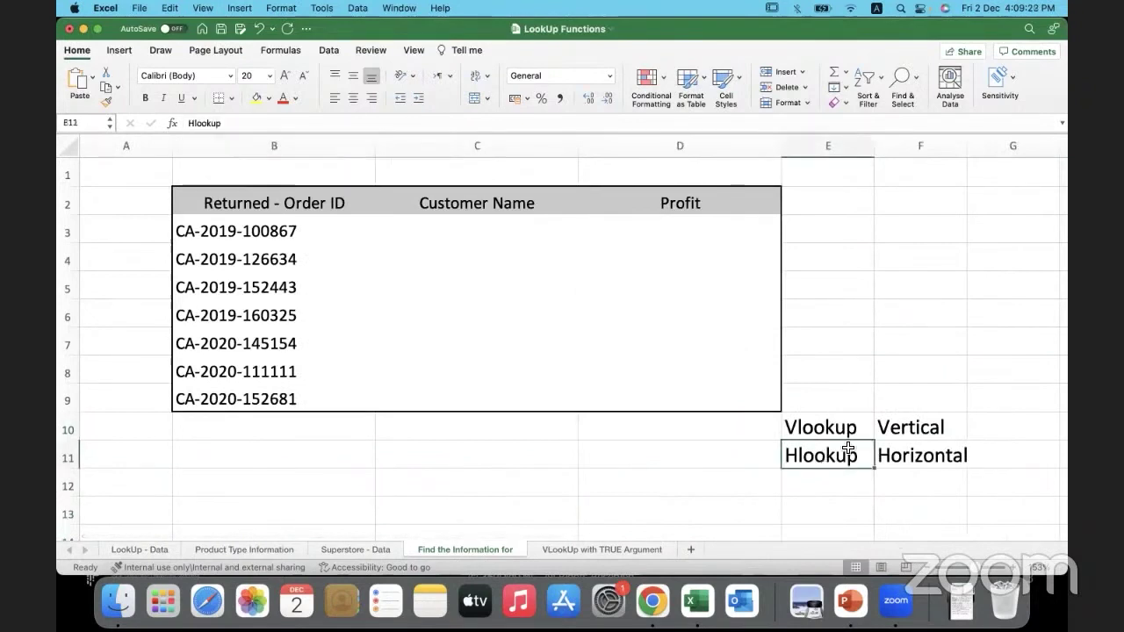
click(875, 435)
click(444, 454)
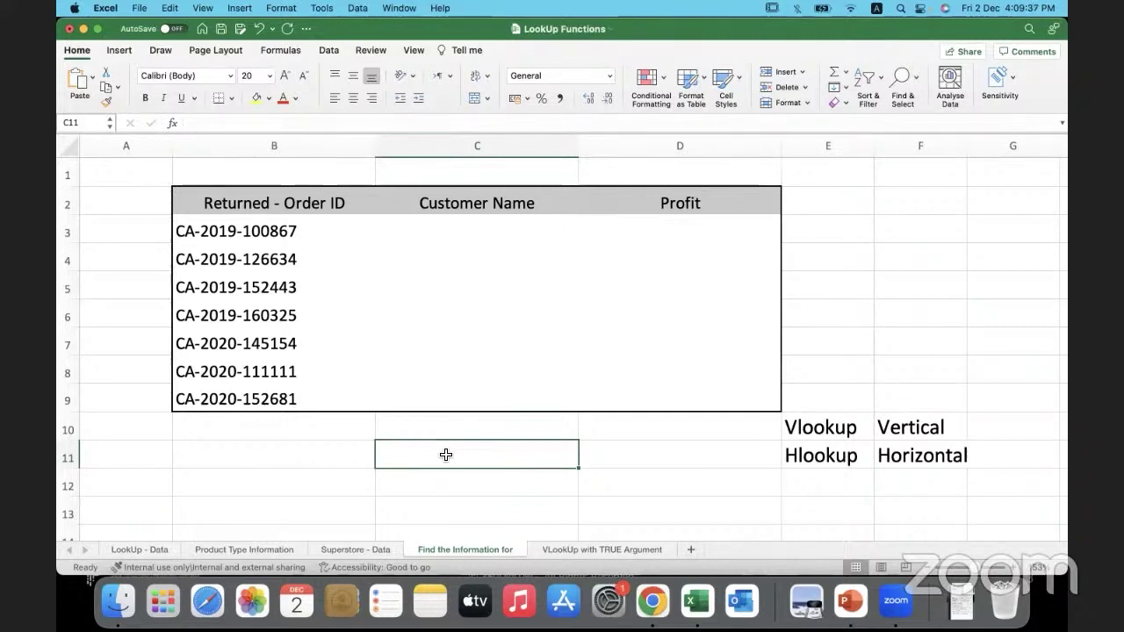
click(429, 230)
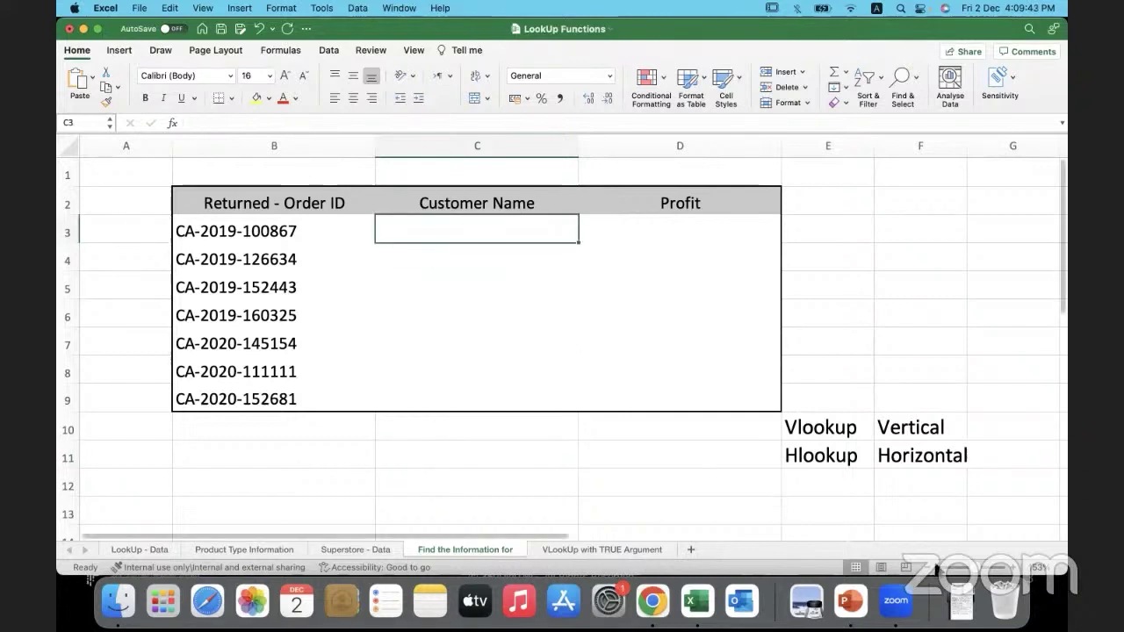
Start a VLOOKUP formula in C3 under Customer Name, using the order ID in B3 as the lookup value
scroll(562, 343, up, 3)
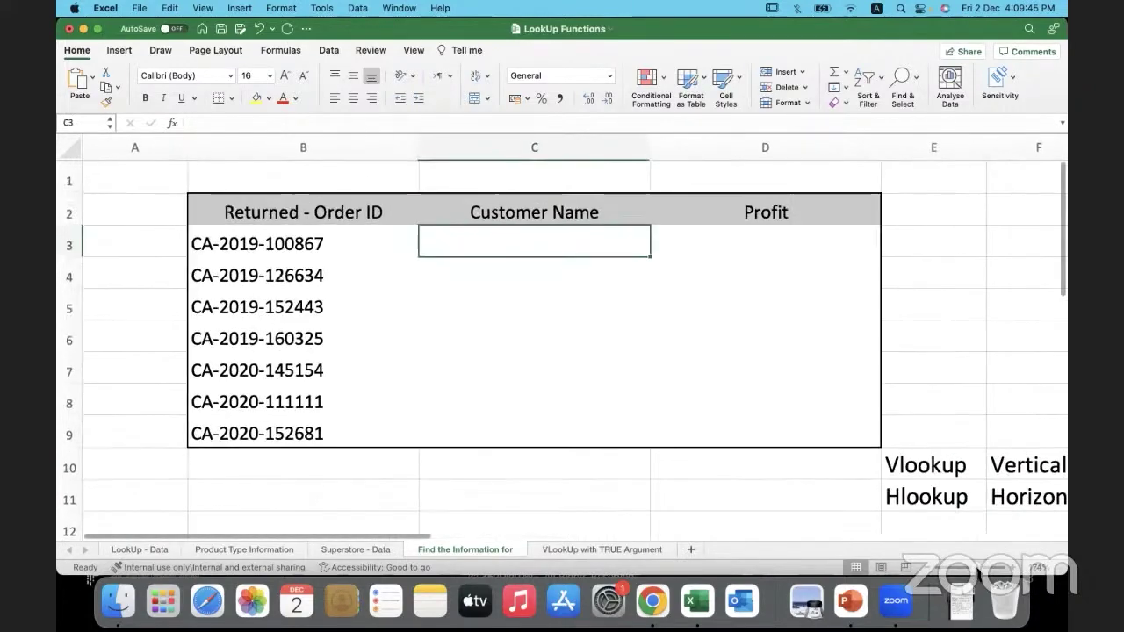
scroll(978, 575, down, 2)
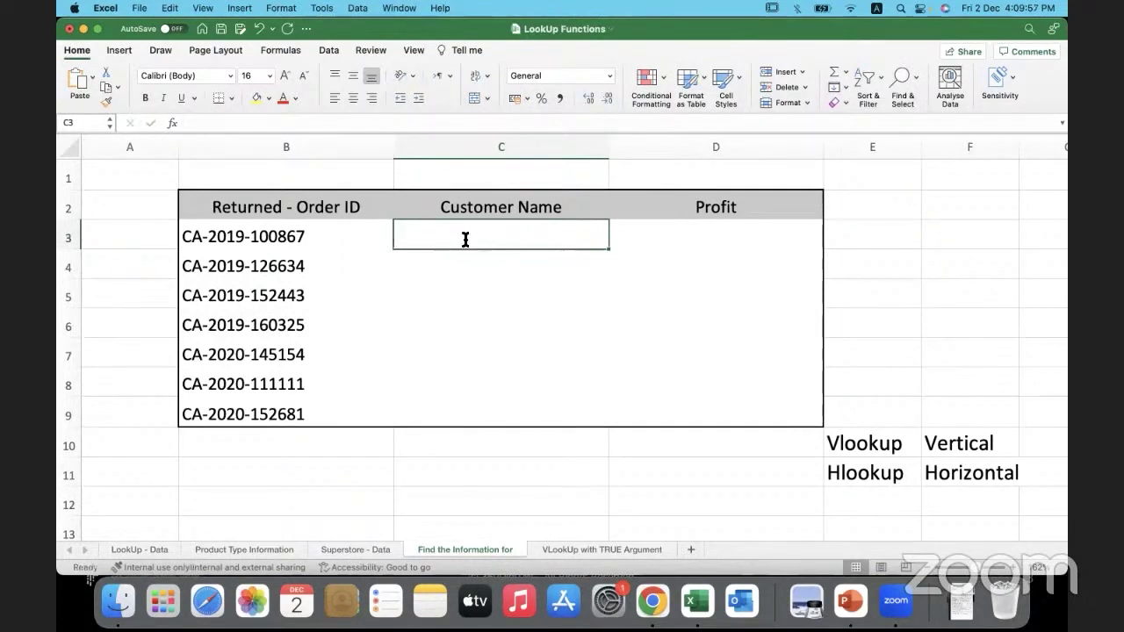
text(=vlookup)
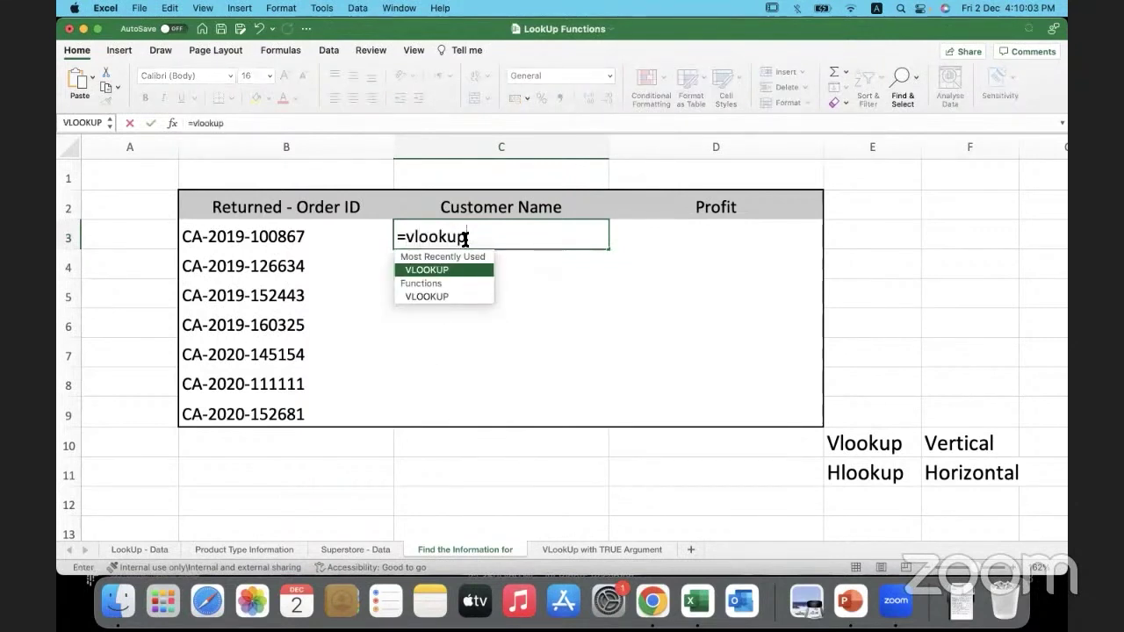
text(()
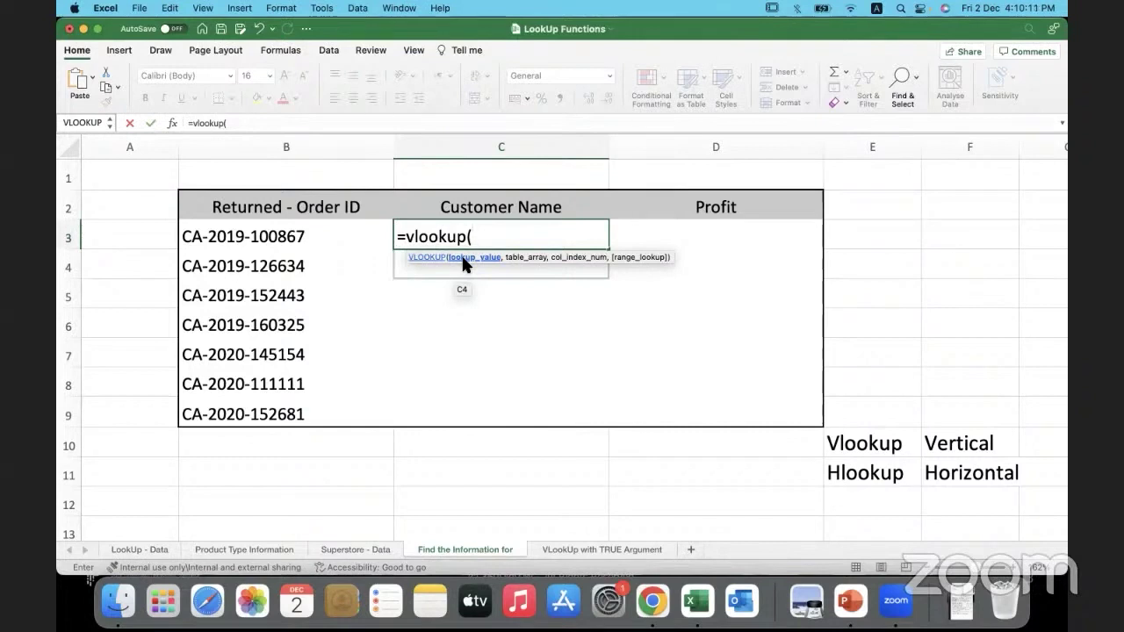
click(348, 238)
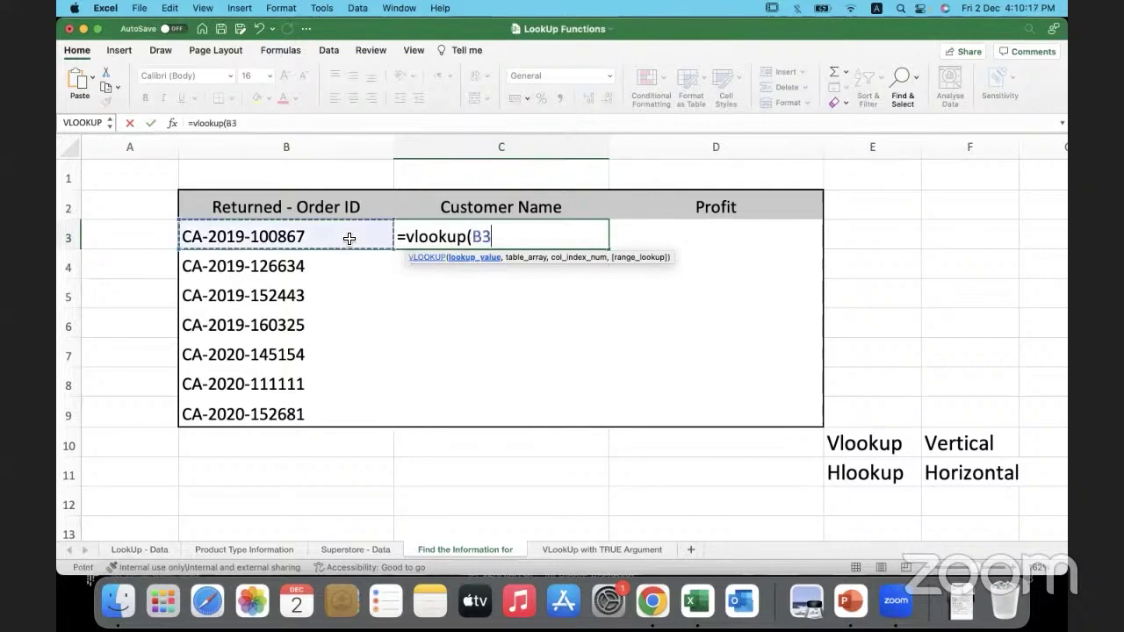
text(,)
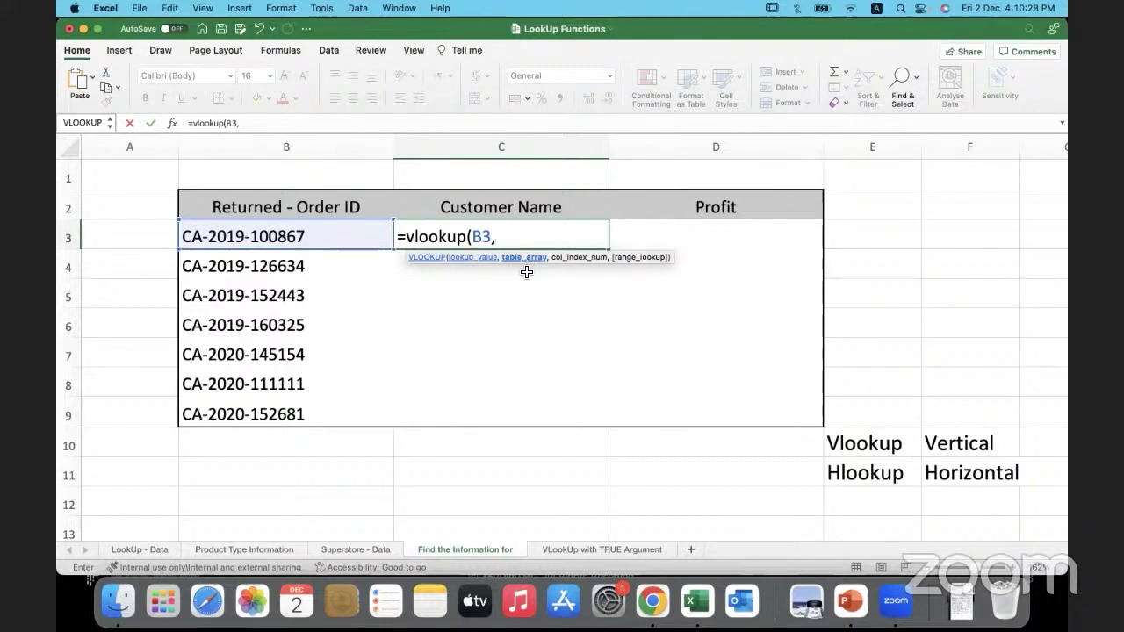
Set the C3 formula's table array to A2:D103 on the Superstore - Data sheet
click(364, 546)
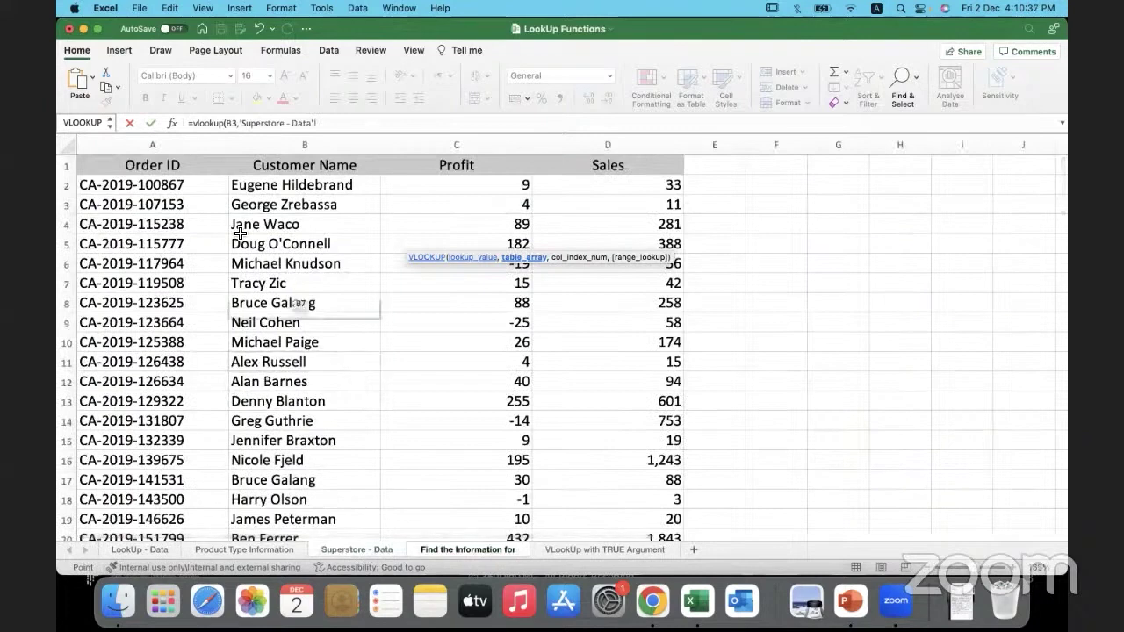
click(209, 185)
key(super+shift+Right)
key(super+shift+Down)
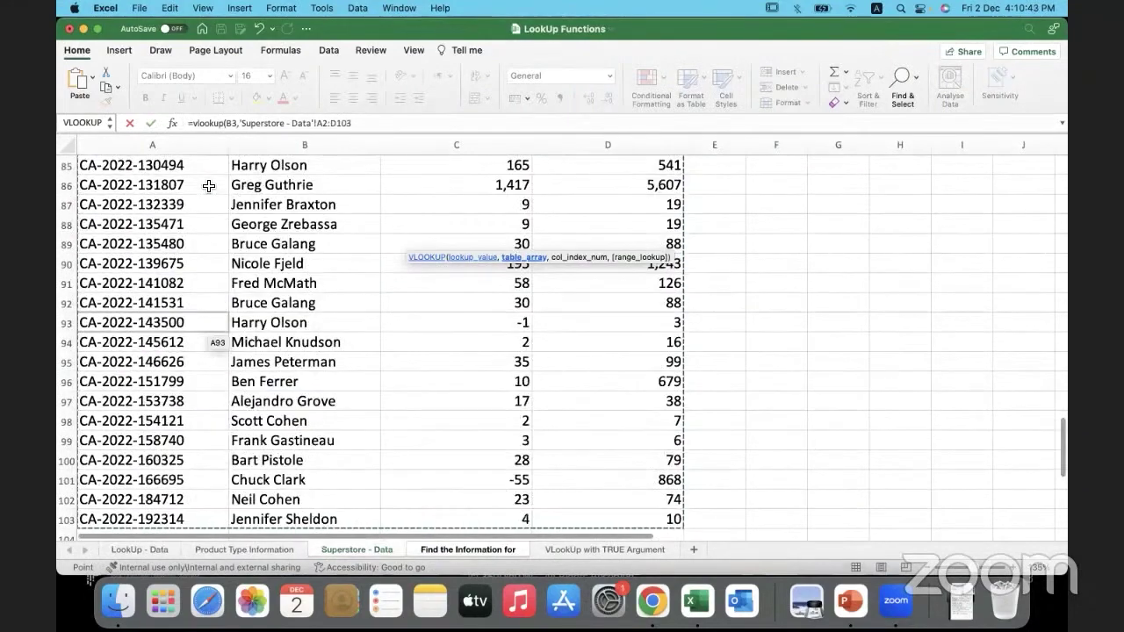
scroll(311, 224, up, 6)
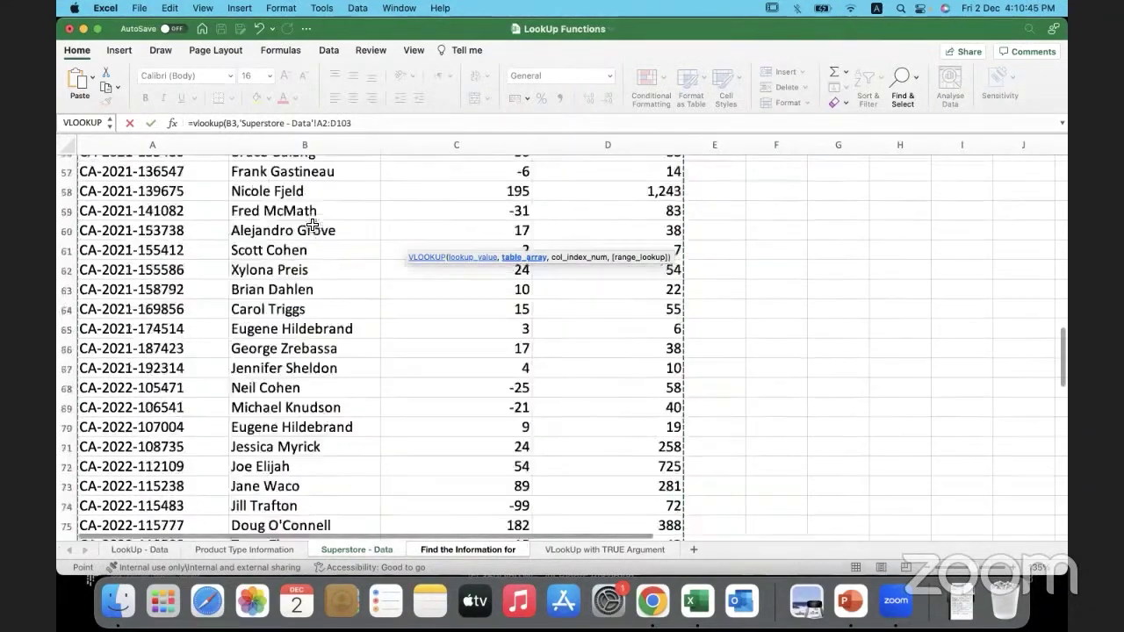
scroll(311, 224, up, 20)
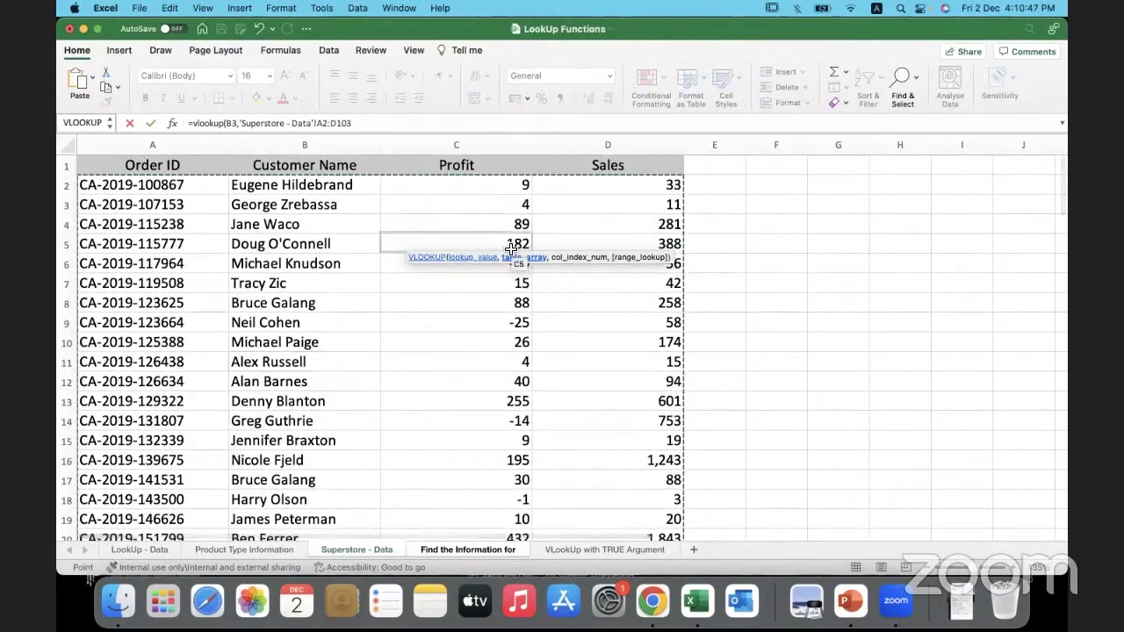
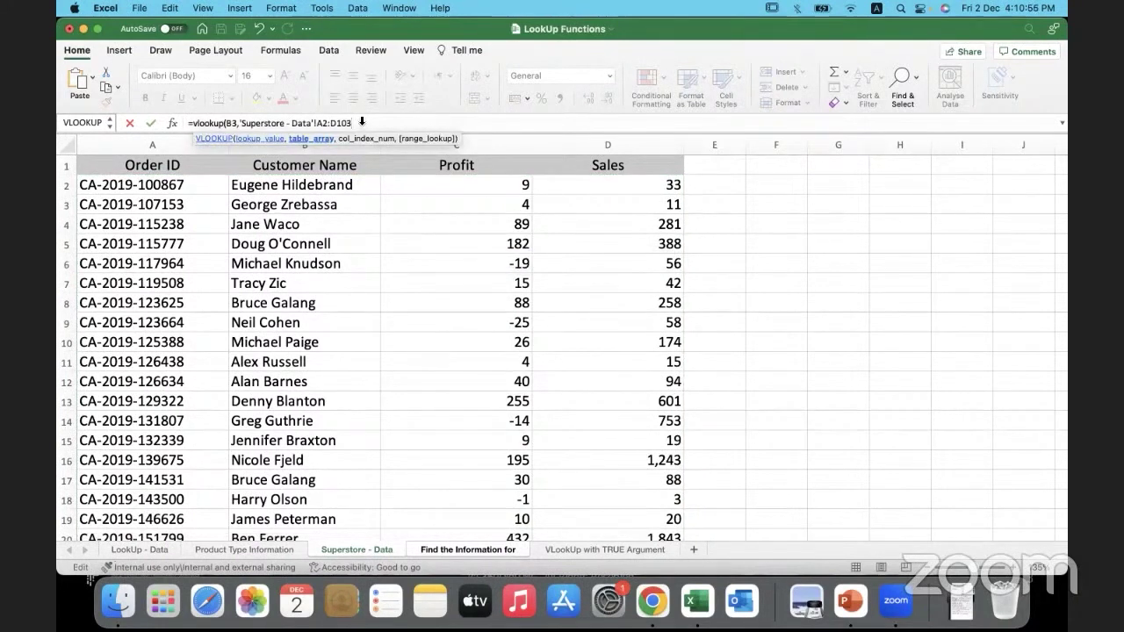
text(,)
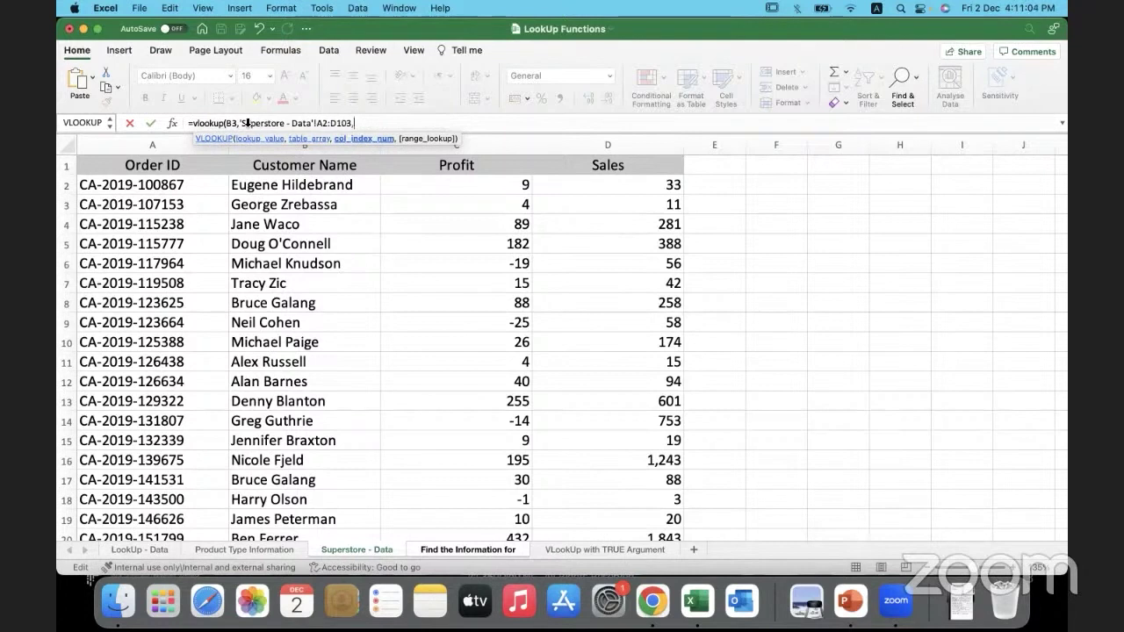
Complete the C3 VLOOKUP with column index 2 and FALSE for an exact match, and enter the formula
drag(243, 123, 349, 125)
click(365, 126)
text(,)
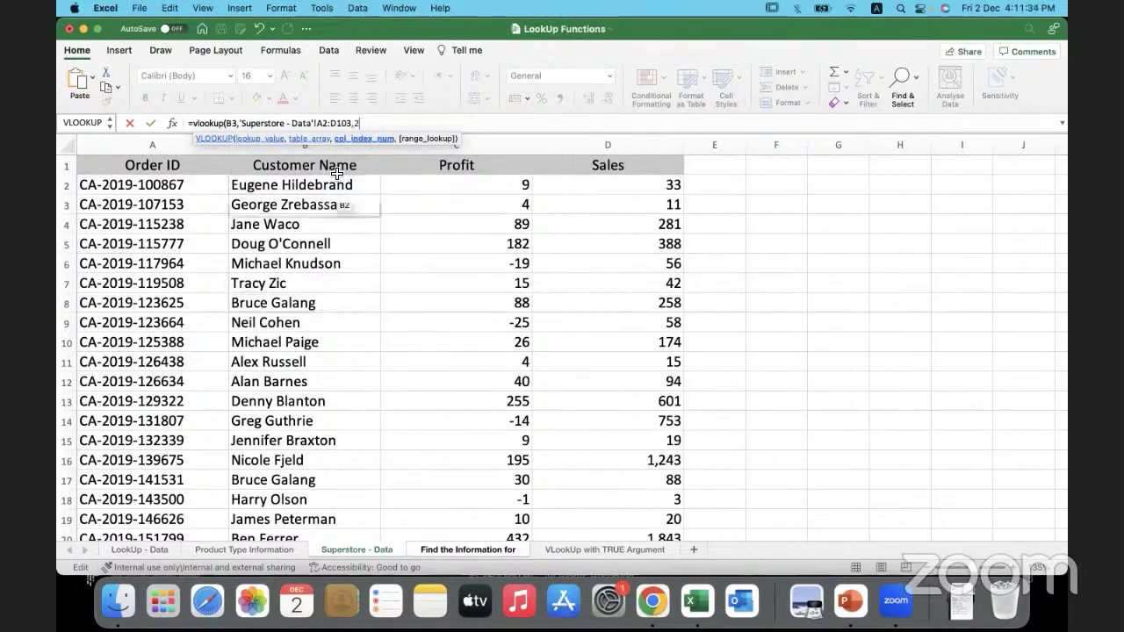
text(,)
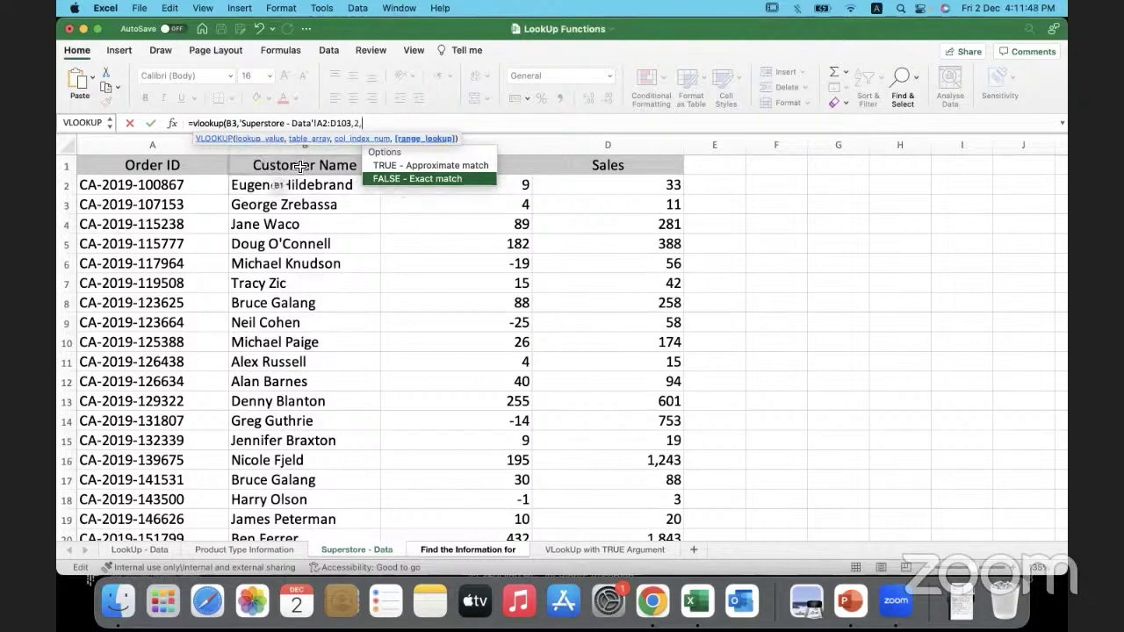
text(,)
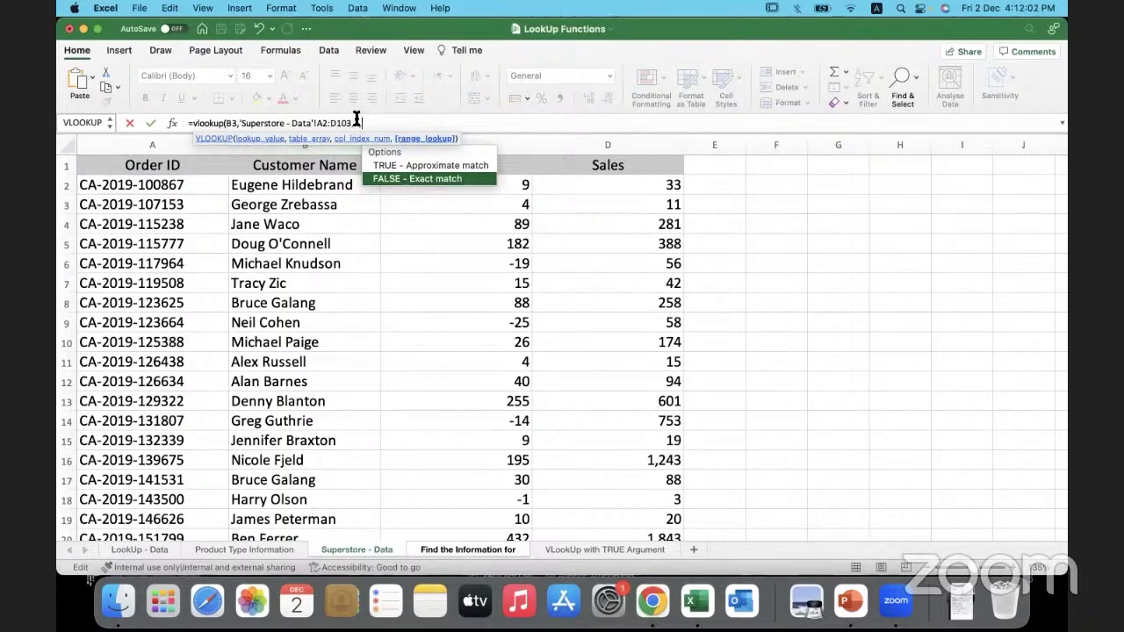
text(0)
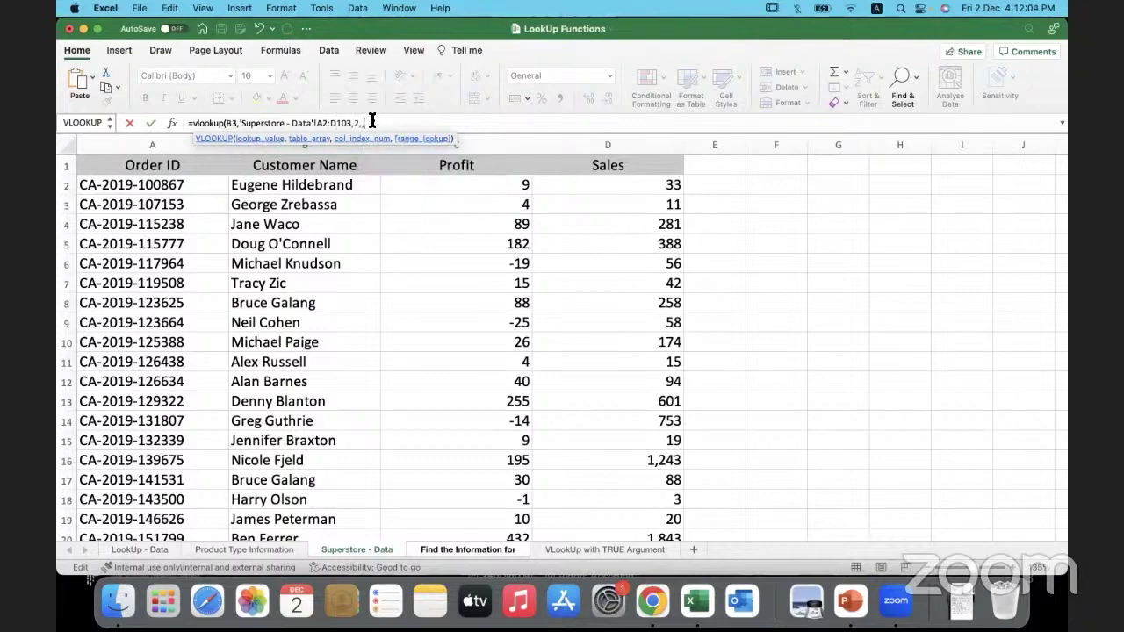
key(BackSpace)
text(FALSE)
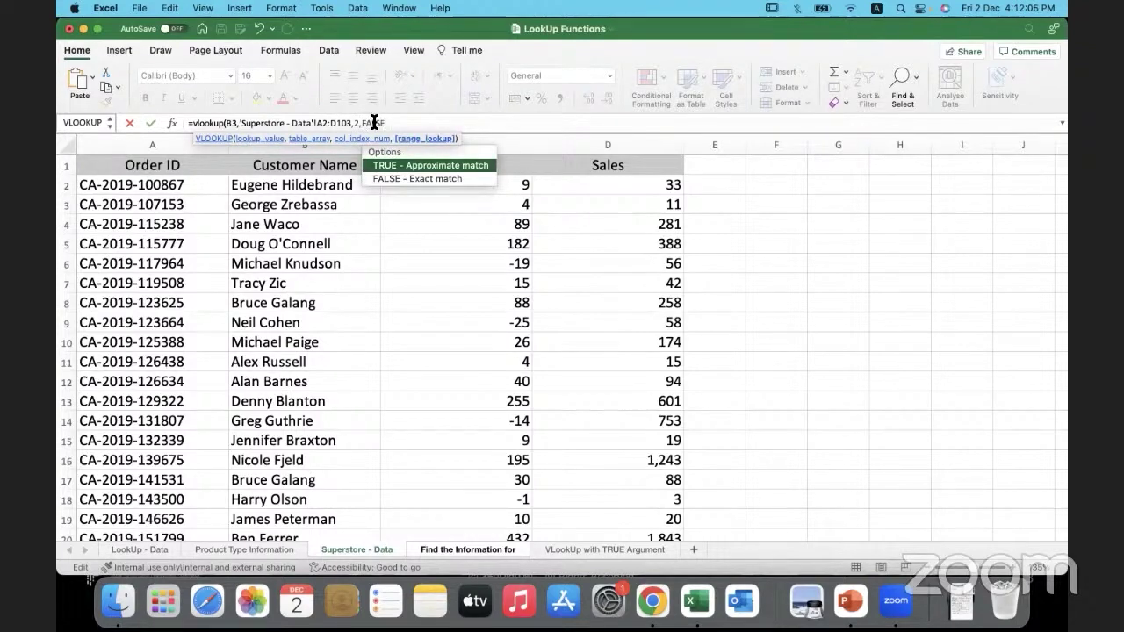
text())
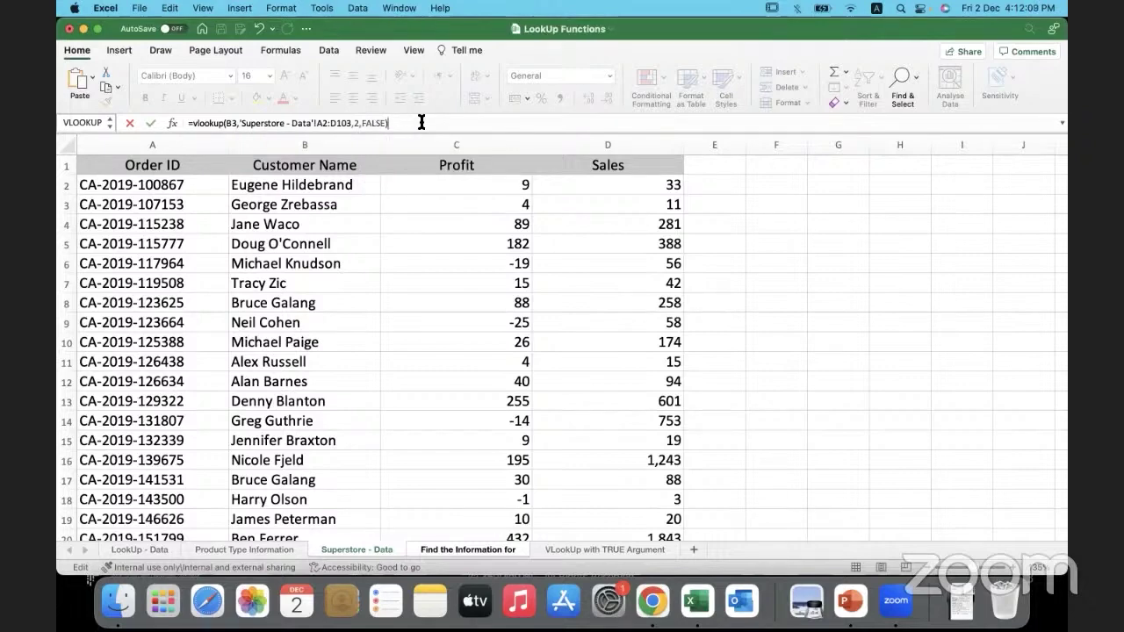
key(Return)
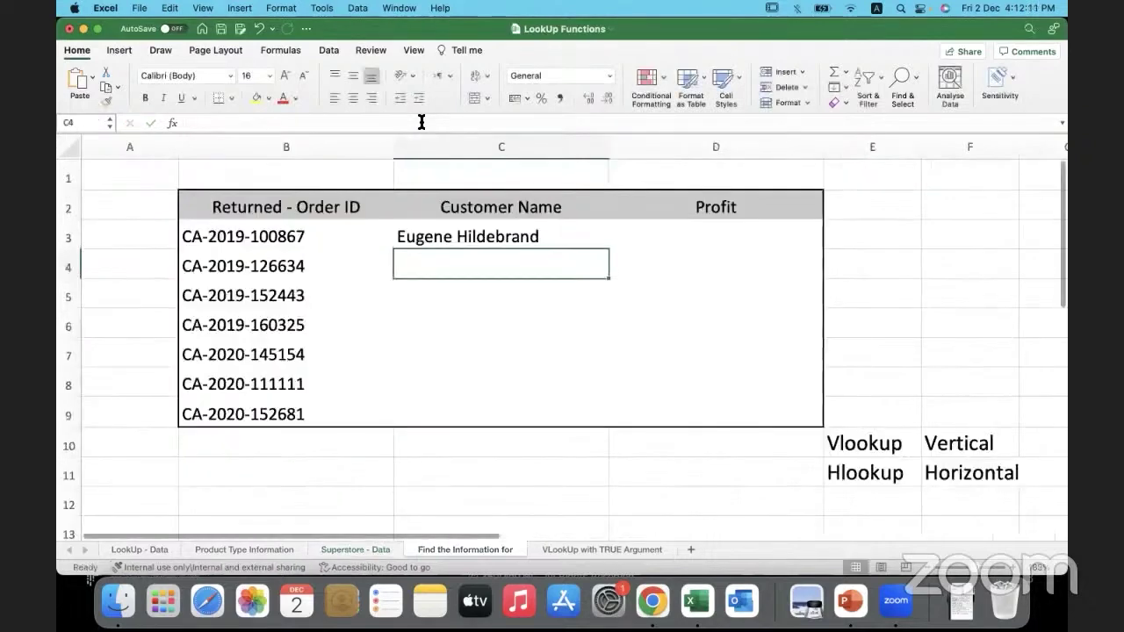
Check the customer name returned in C3 against the matching order ID row on the Superstore - Data sheet
click(581, 238)
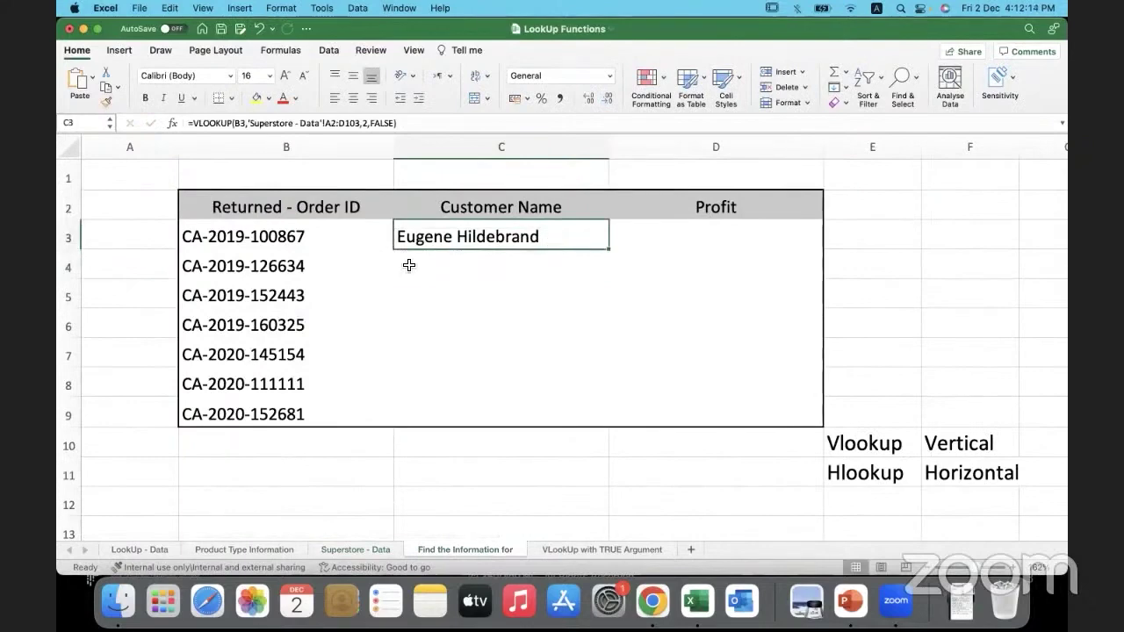
click(353, 243)
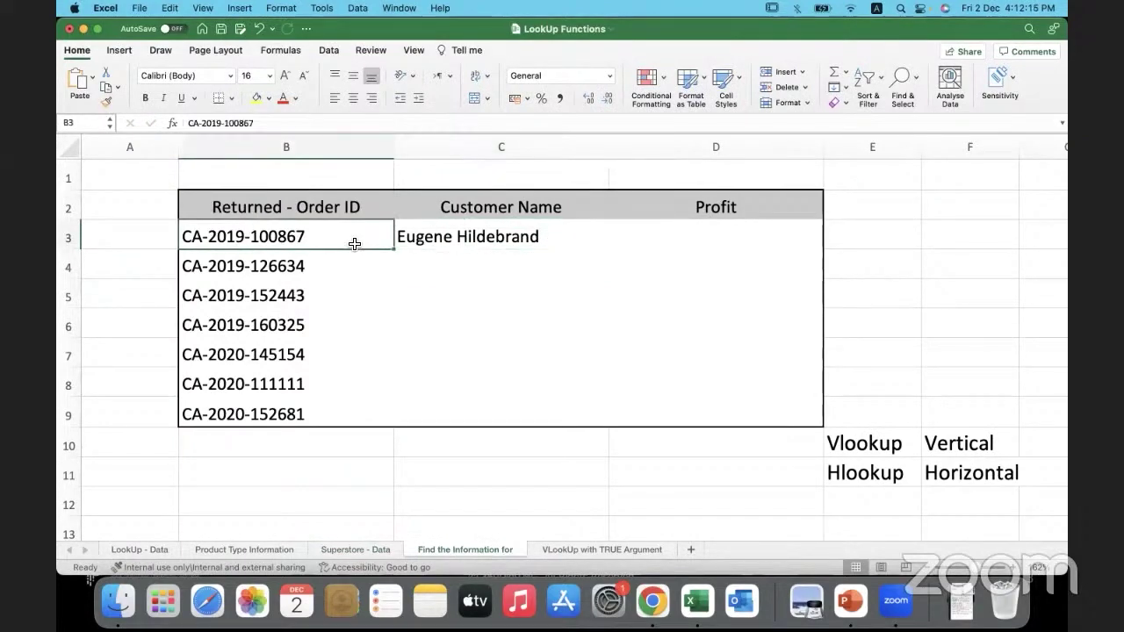
click(356, 549)
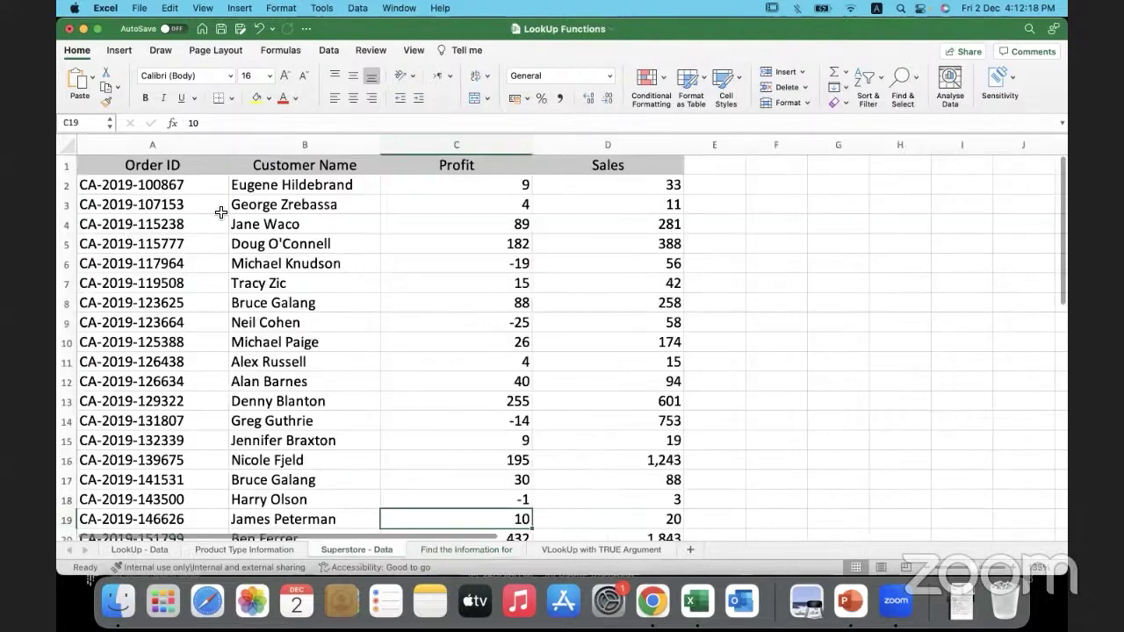
click(333, 187)
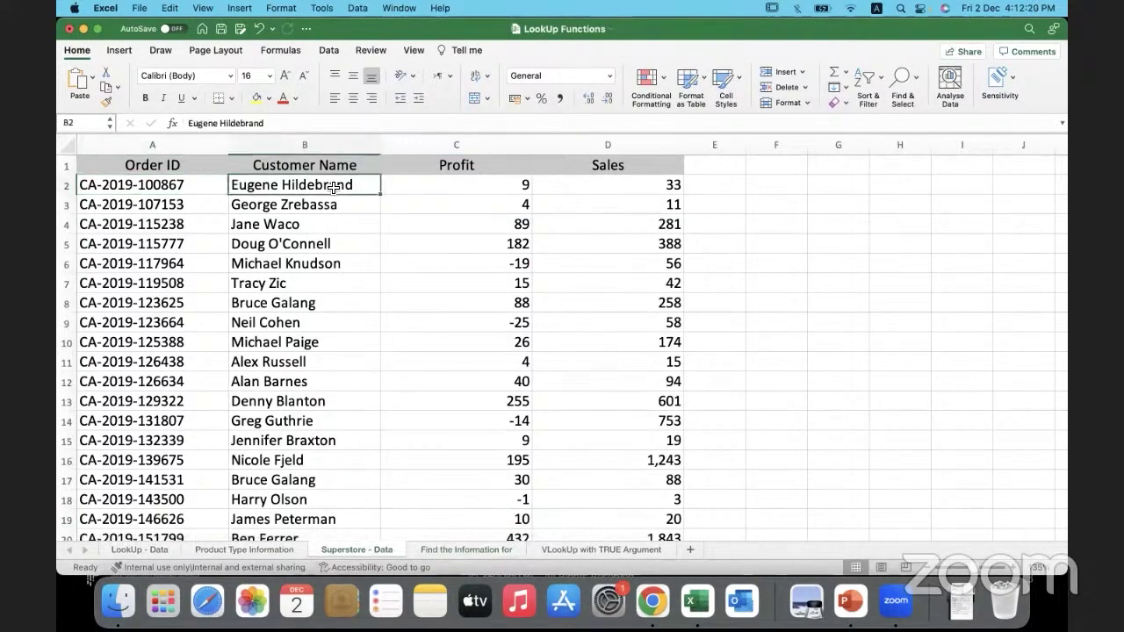
click(464, 548)
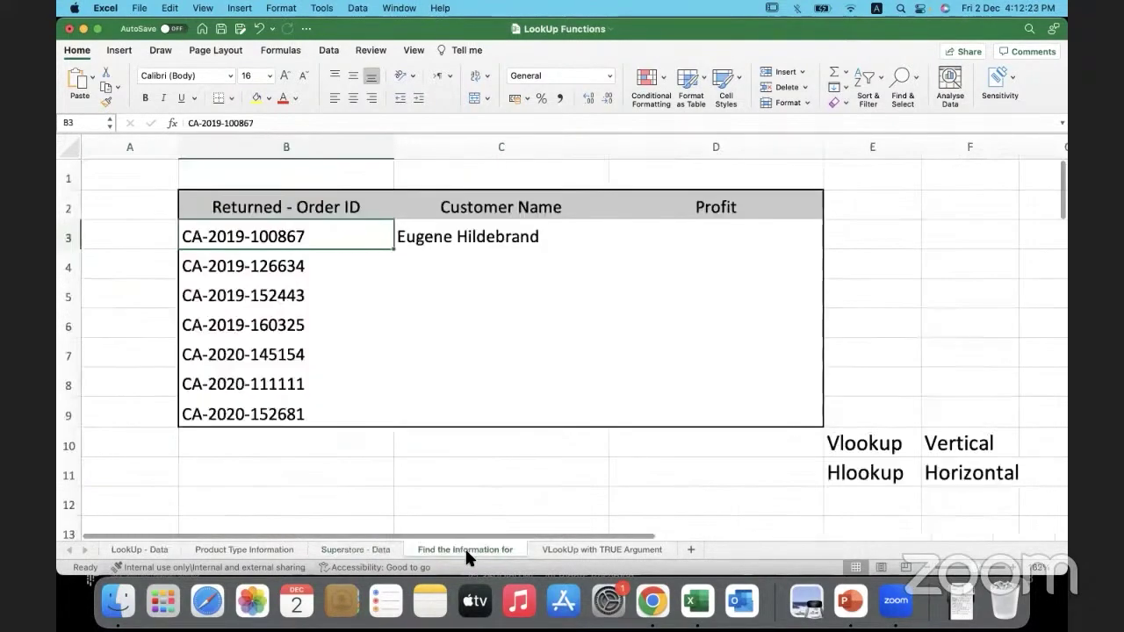
Start a VLOOKUP formula in D3 under Profit, using the order ID in B3 as the lookup value
click(664, 242)
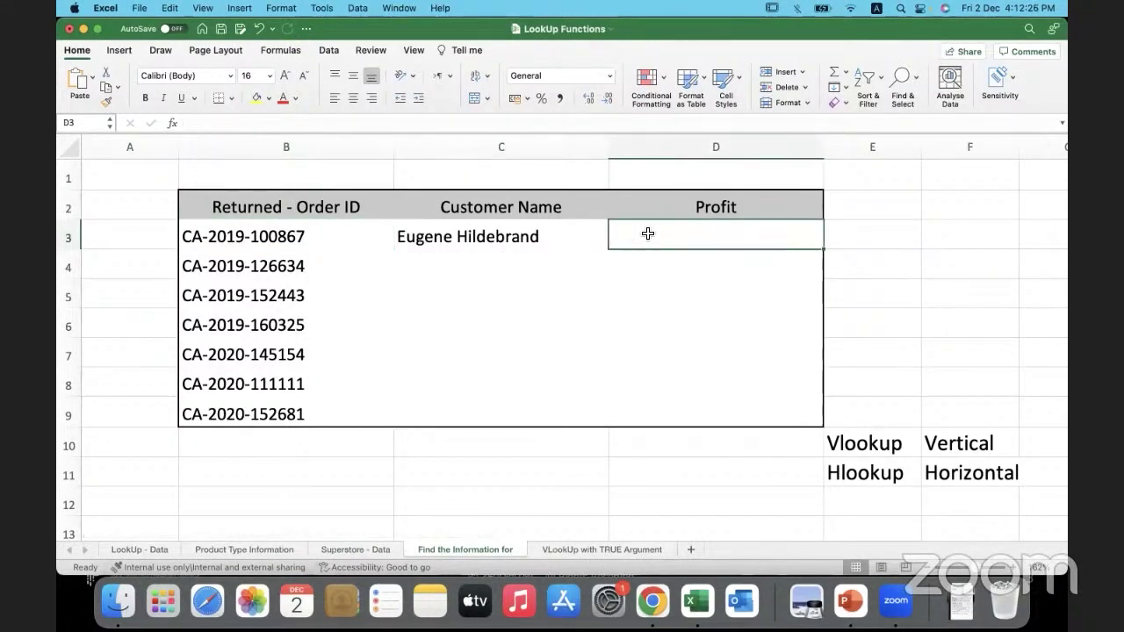
double_click(646, 232)
text(=)
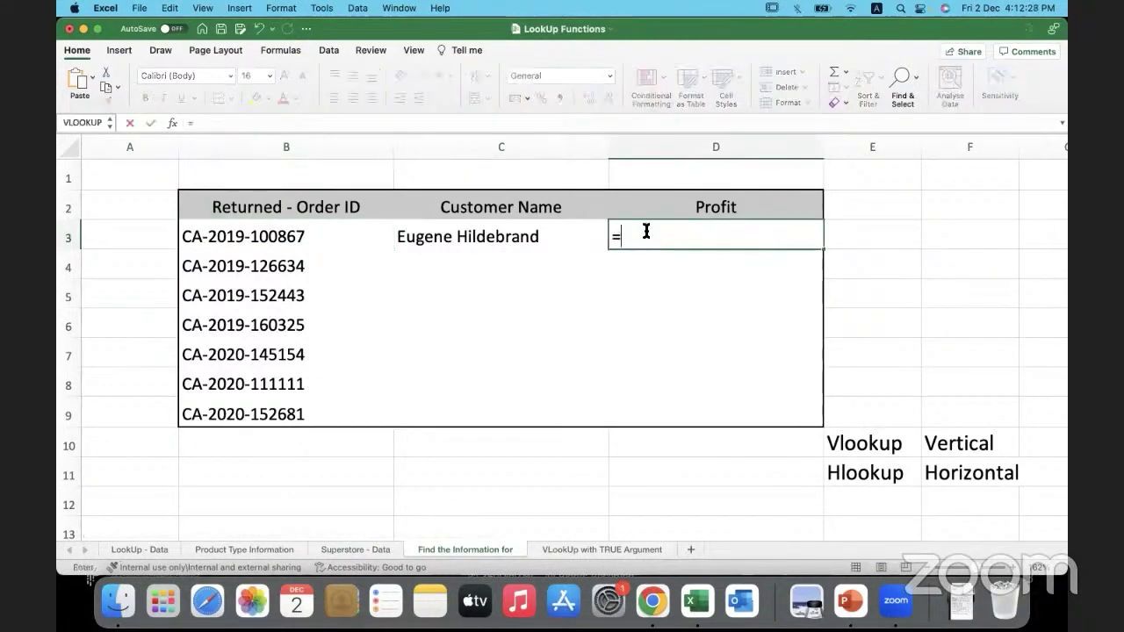
text((vlookup)
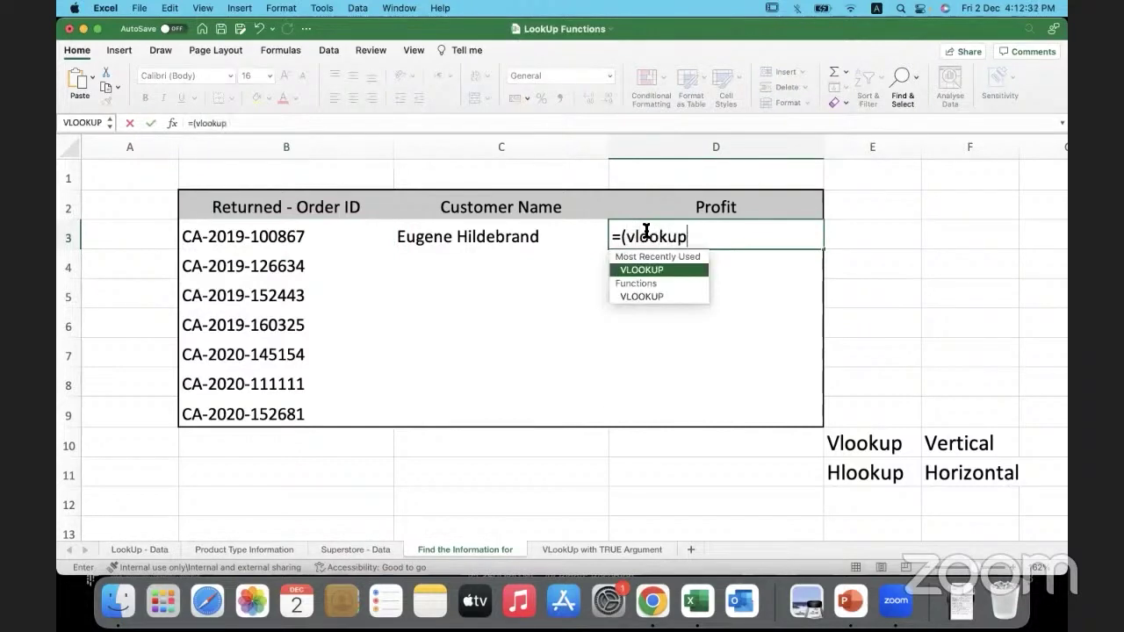
double_click(664, 269)
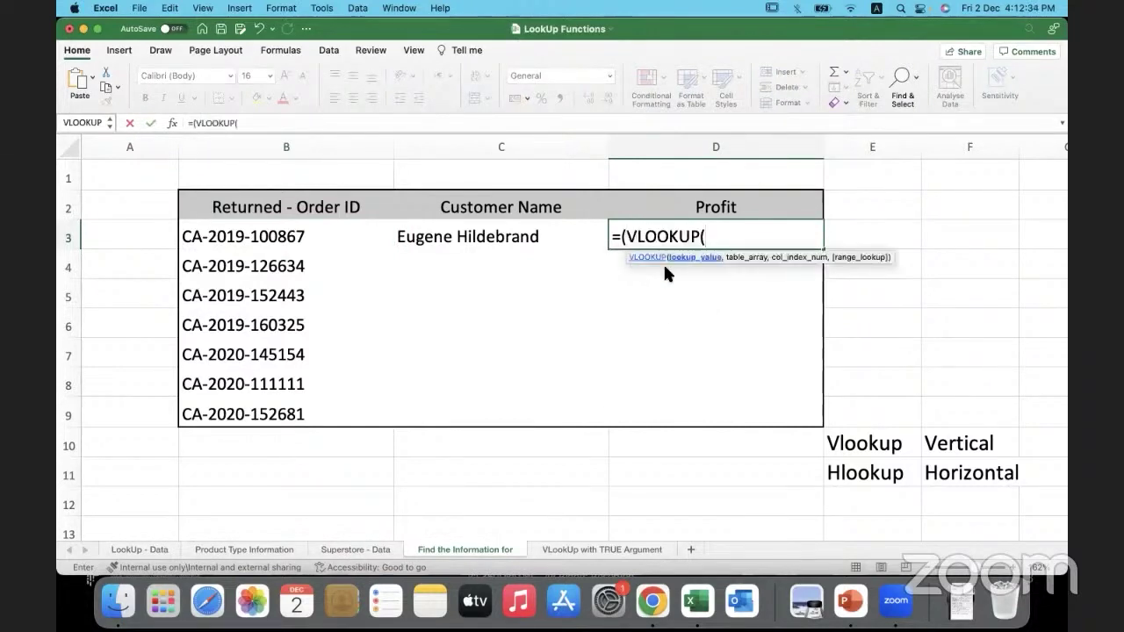
click(336, 241)
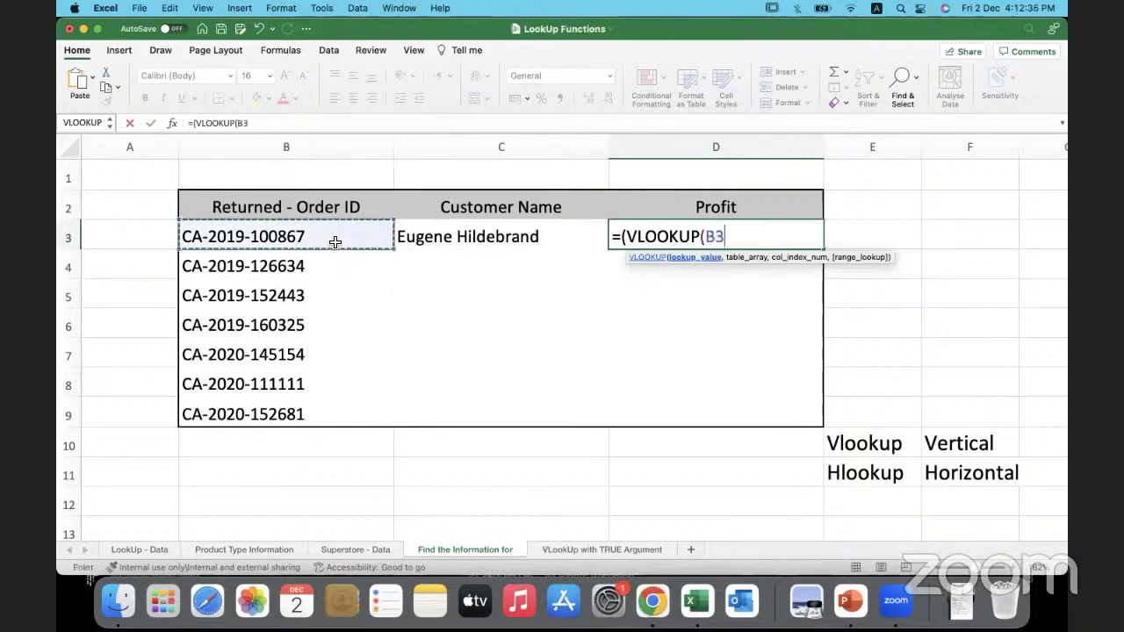
text(,)
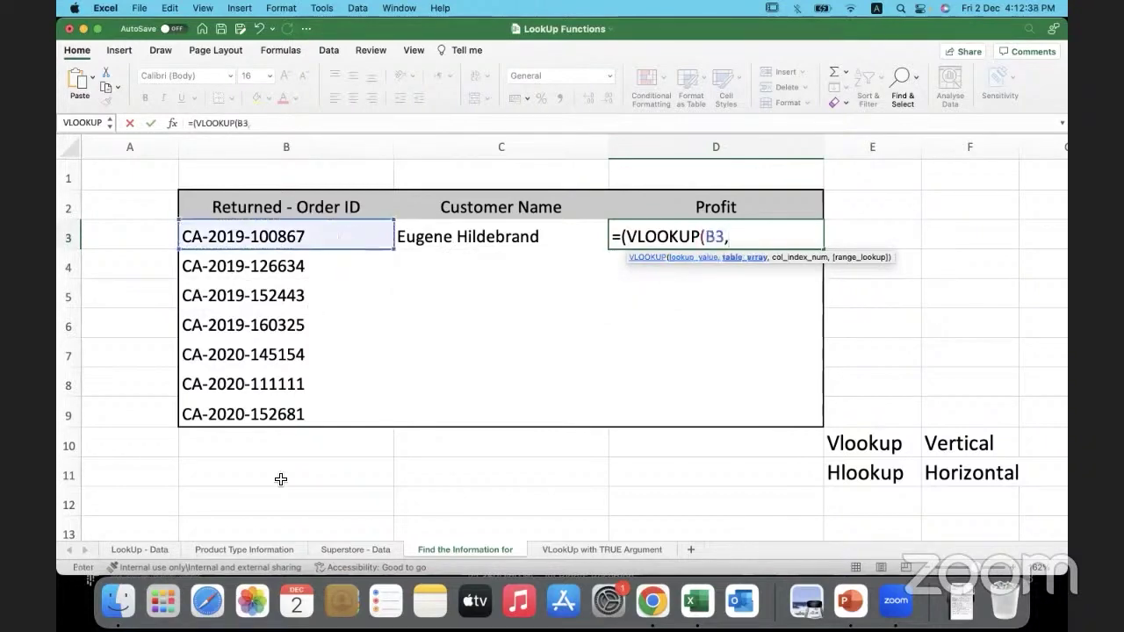
Pick A2:D103 on the Superstore - Data sheet as the table array of the D3 formula
click(344, 546)
click(168, 184)
key(super+shift+Right)
key(super+shift+Down)
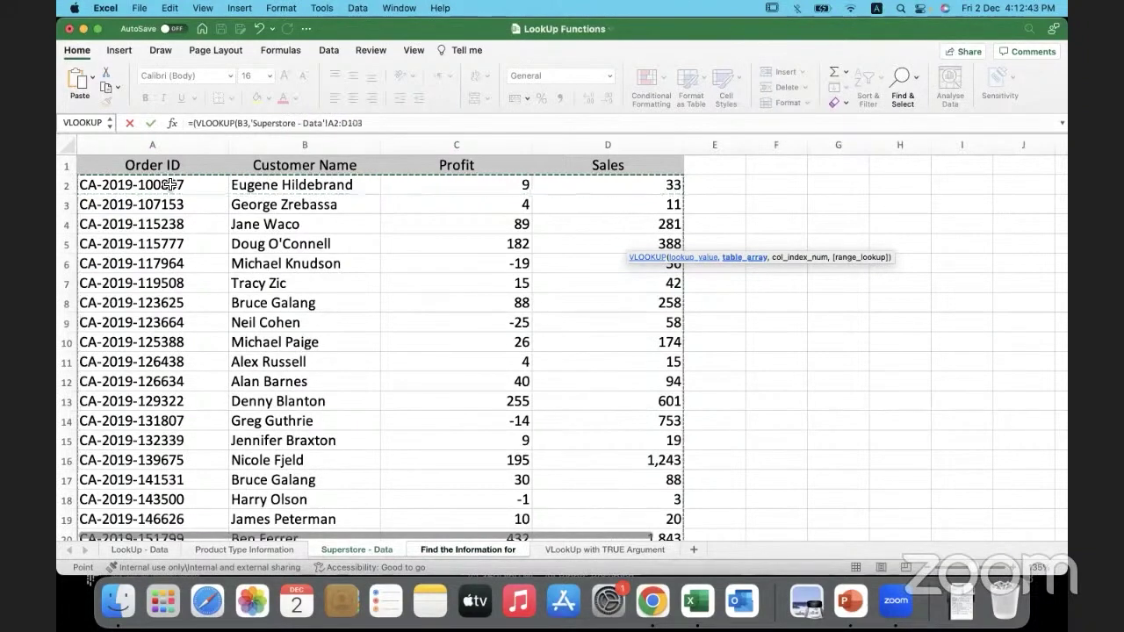
scroll(303, 210, up, 20)
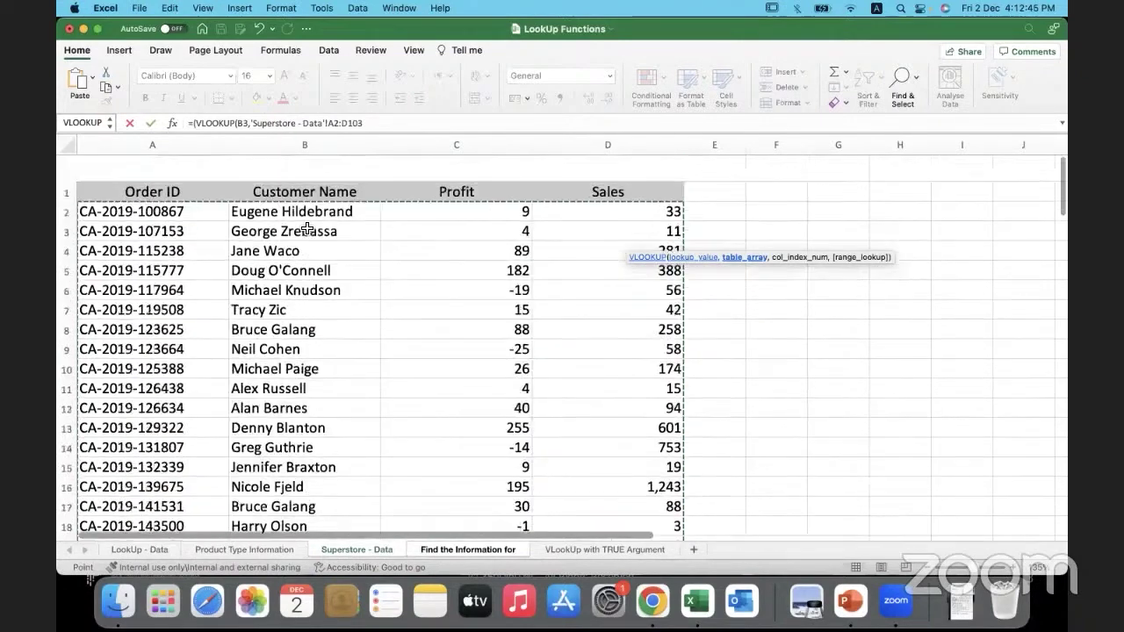
click(476, 548)
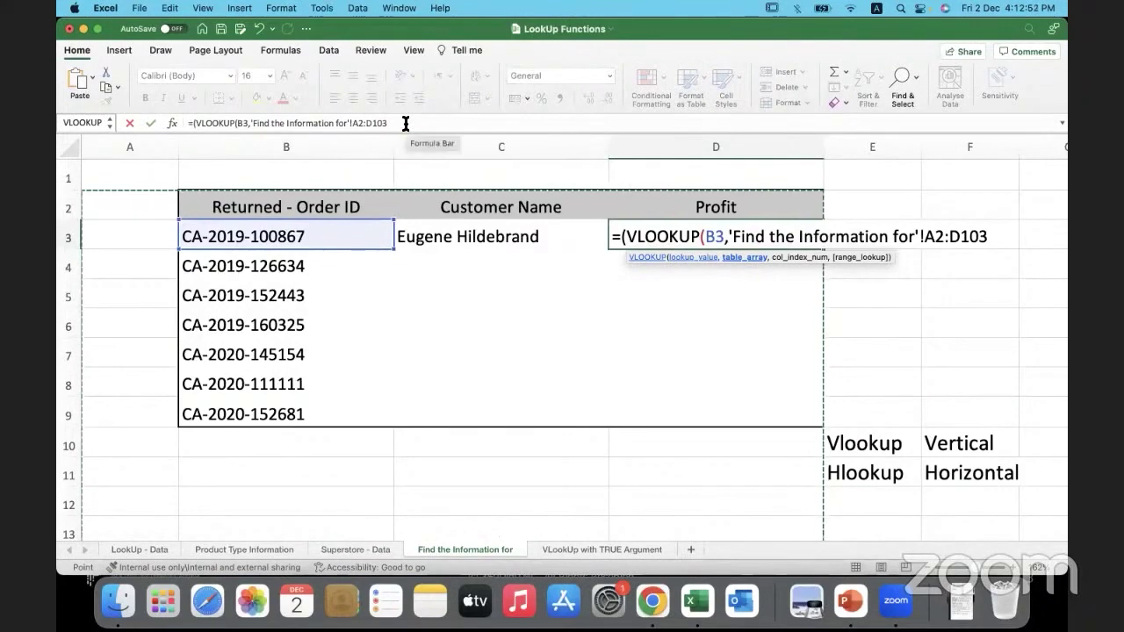
click(991, 238)
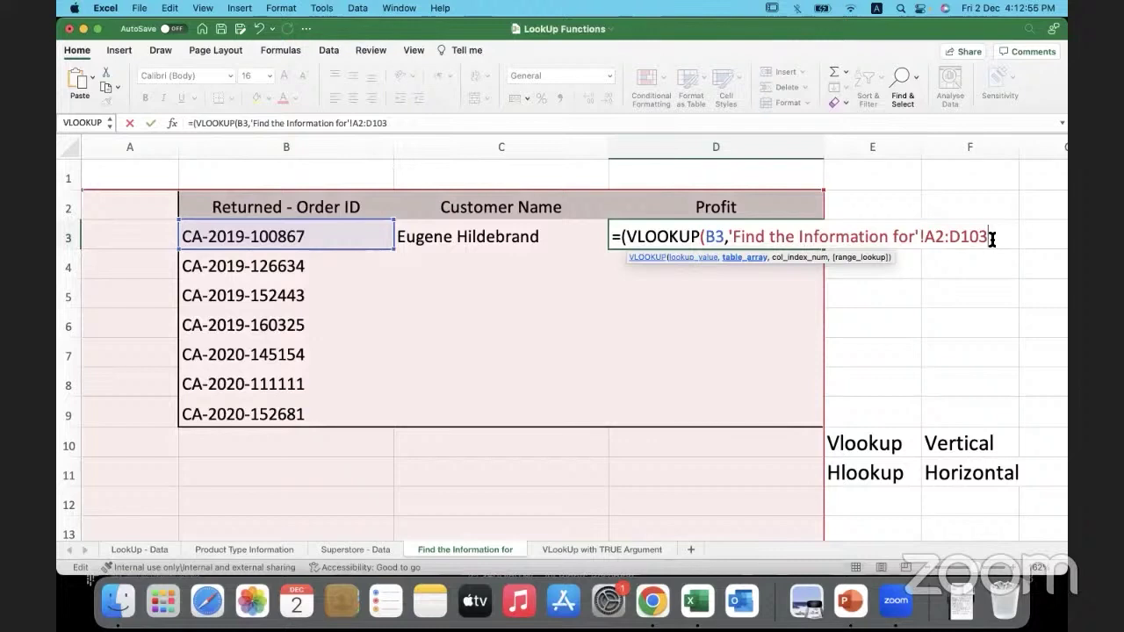
text(,)
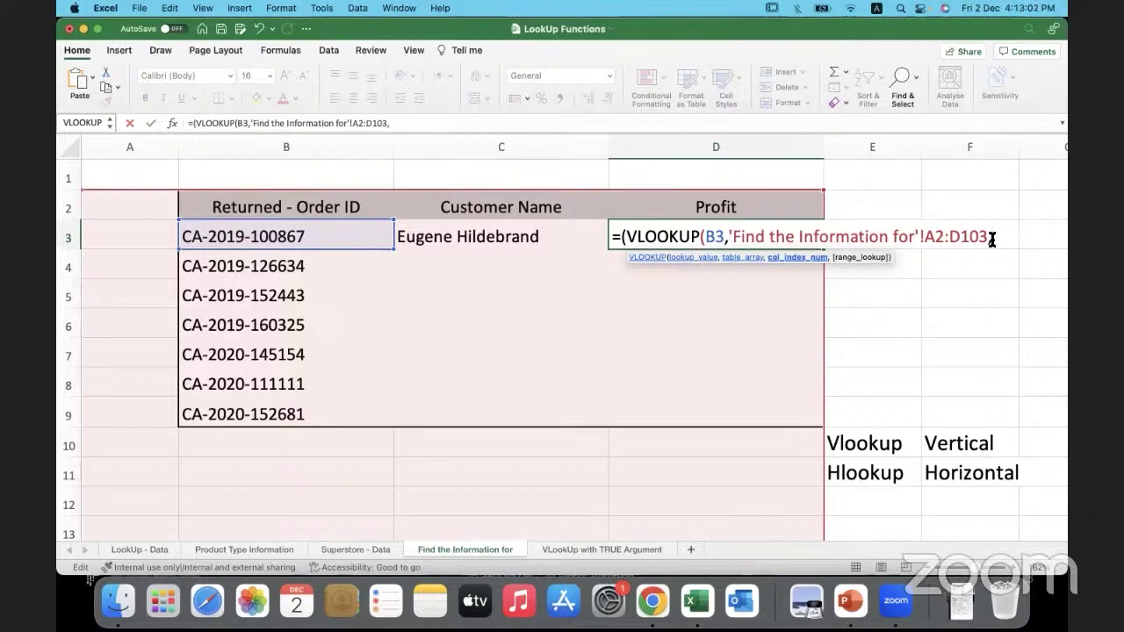
click(379, 547)
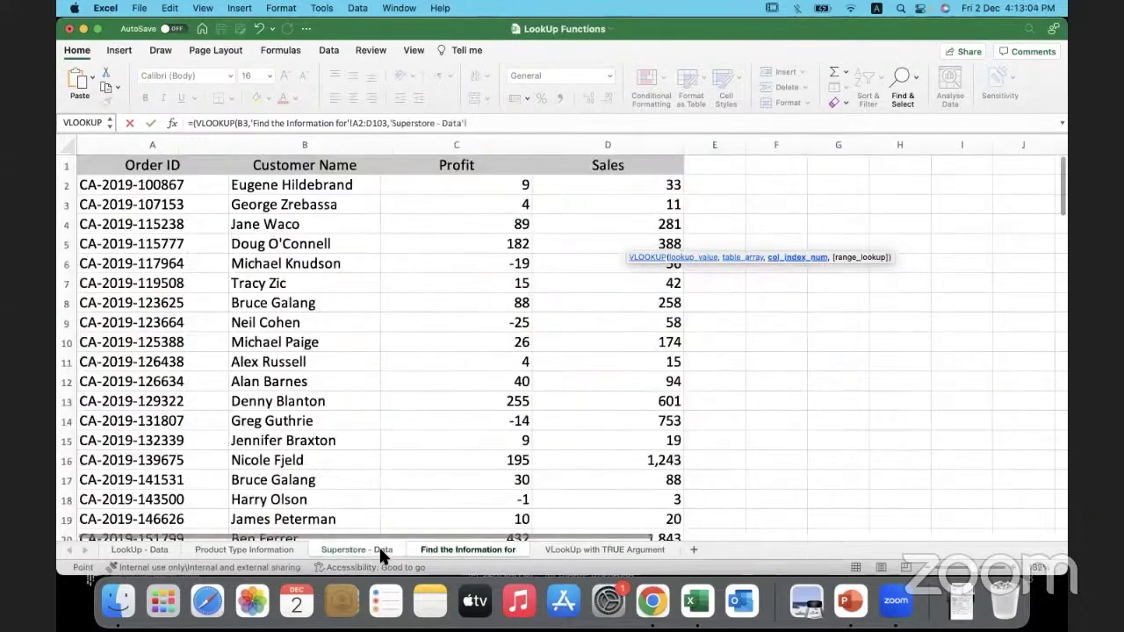
drag(482, 123, 256, 123)
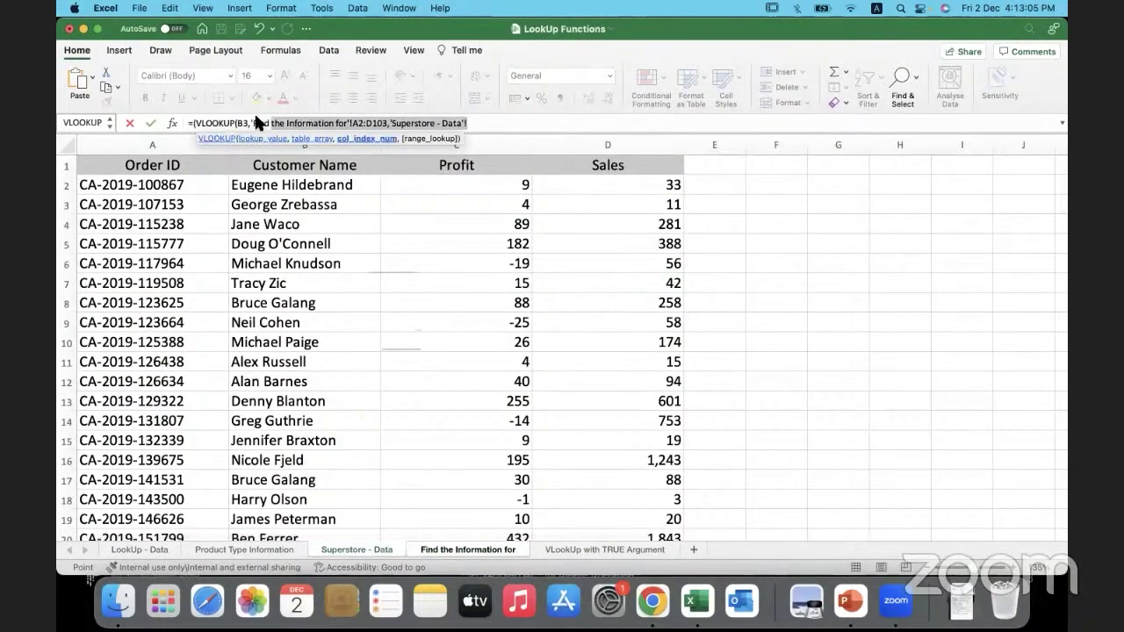
key(BackSpace)
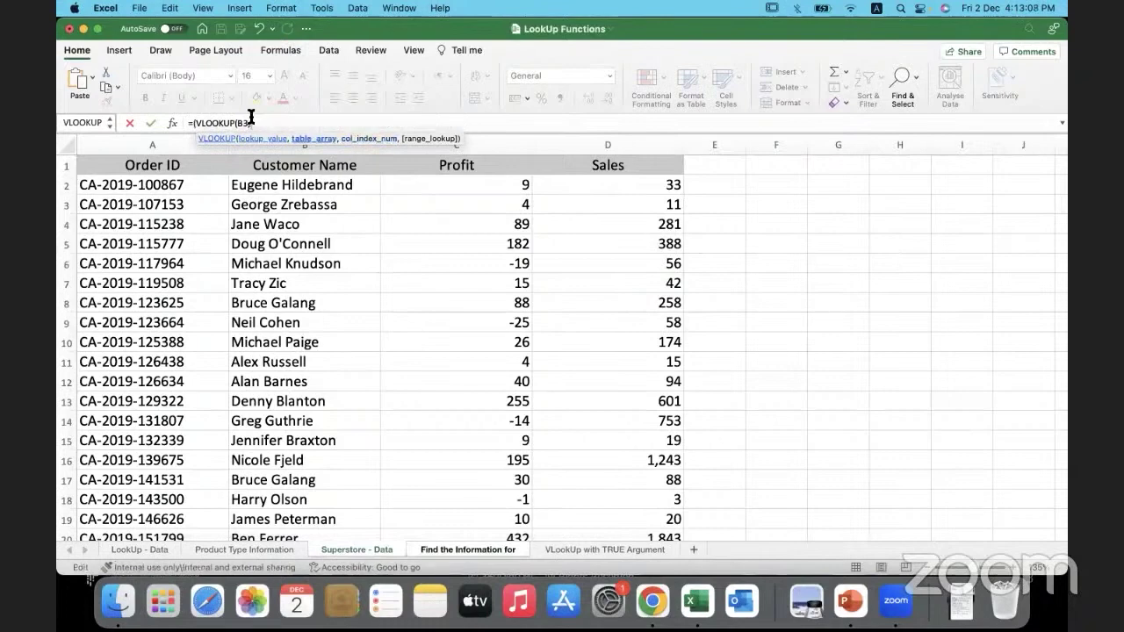
Select A2:D103 on the Superstore - Data sheet again as the table array following the B3 lookup value
click(176, 185)
key(ctrl+shift+Right)
key(ctrl+shift+Down)
text(,'Superstore - Data'!A2:D103,)
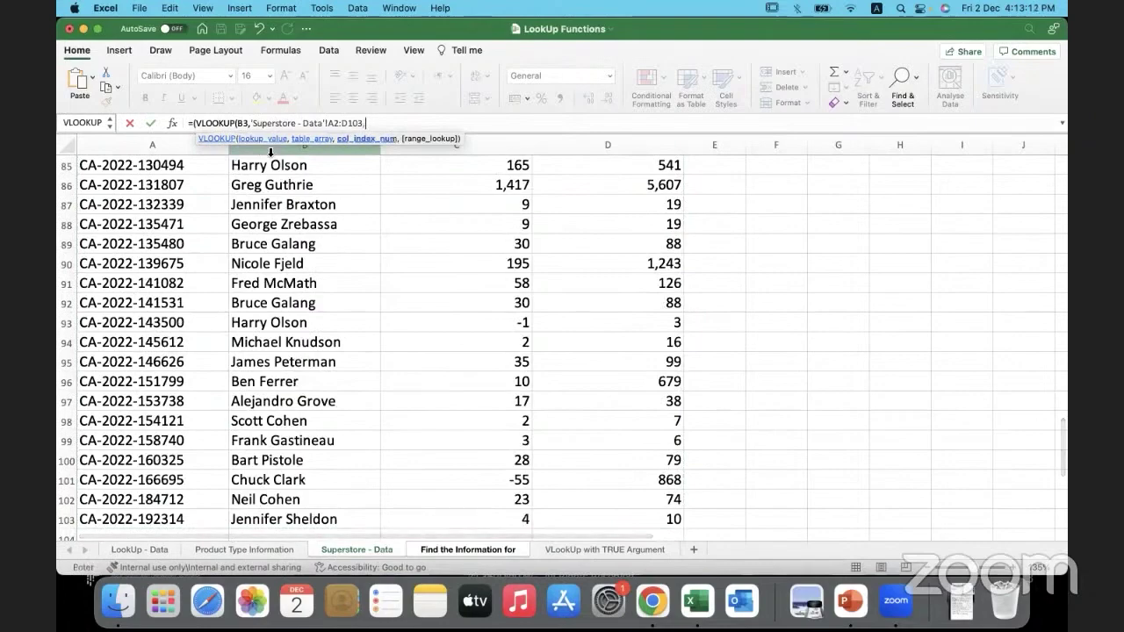
Complete the D3 VLOOKUP with column index 3 and FALSE for an exact match, and enter the formula
scroll(454, 237, up, 20)
scroll(454, 238, up, 6)
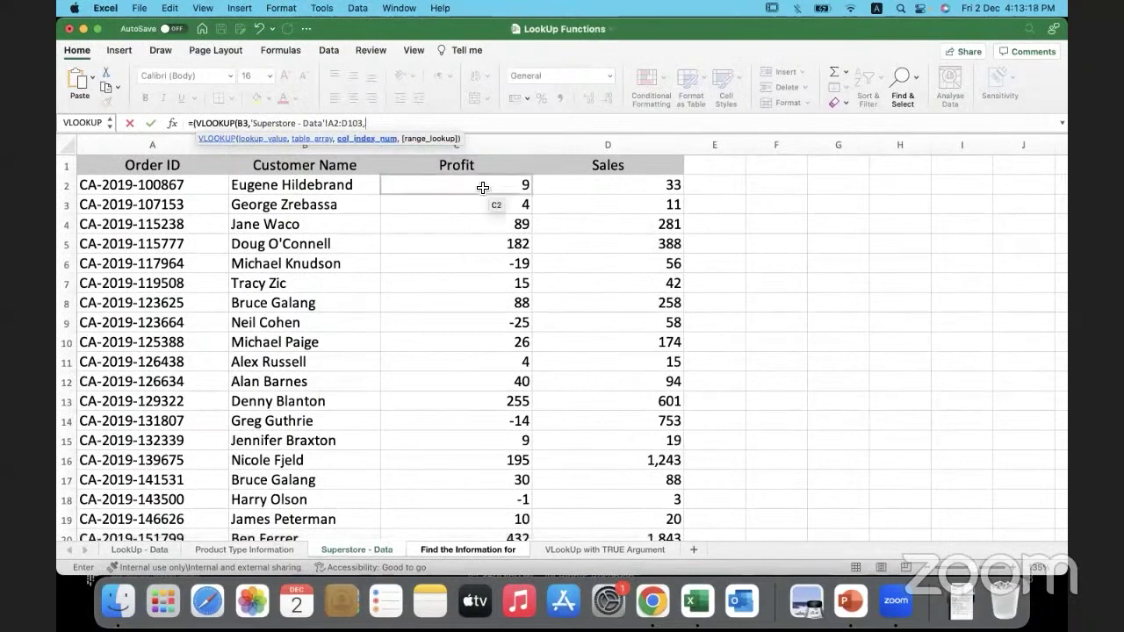
text(3)
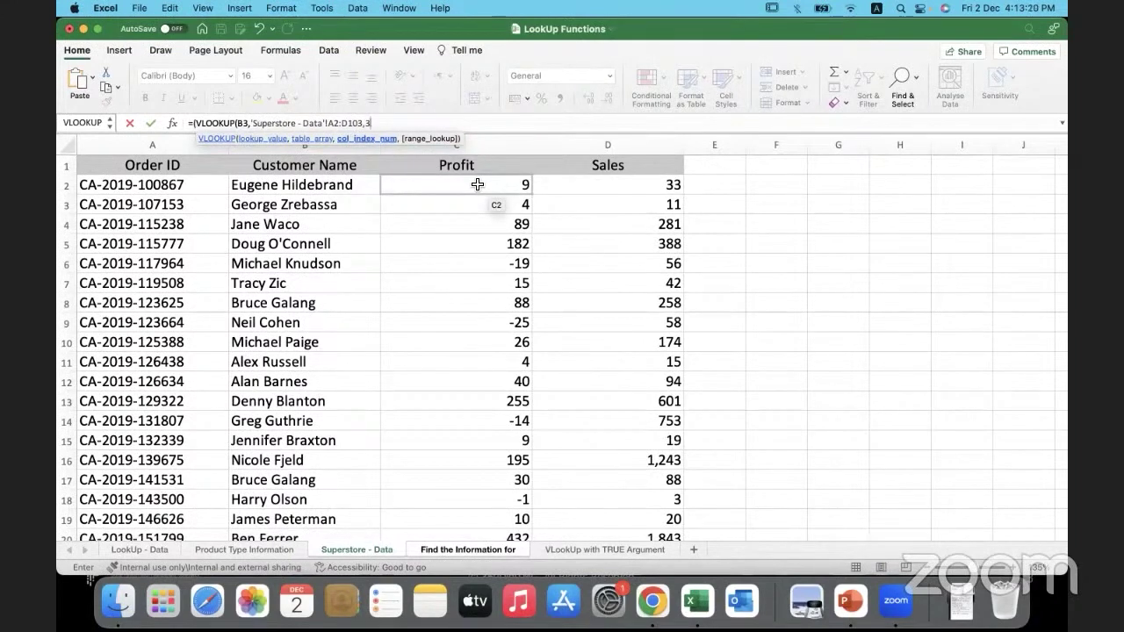
text(,)
click(474, 180)
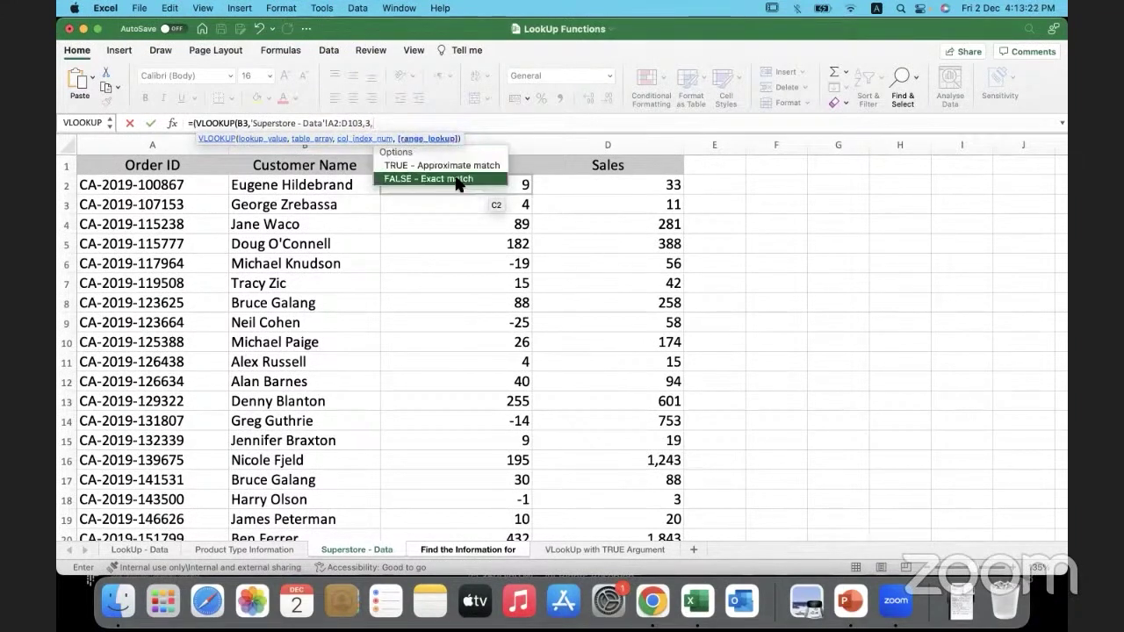
double_click(457, 179)
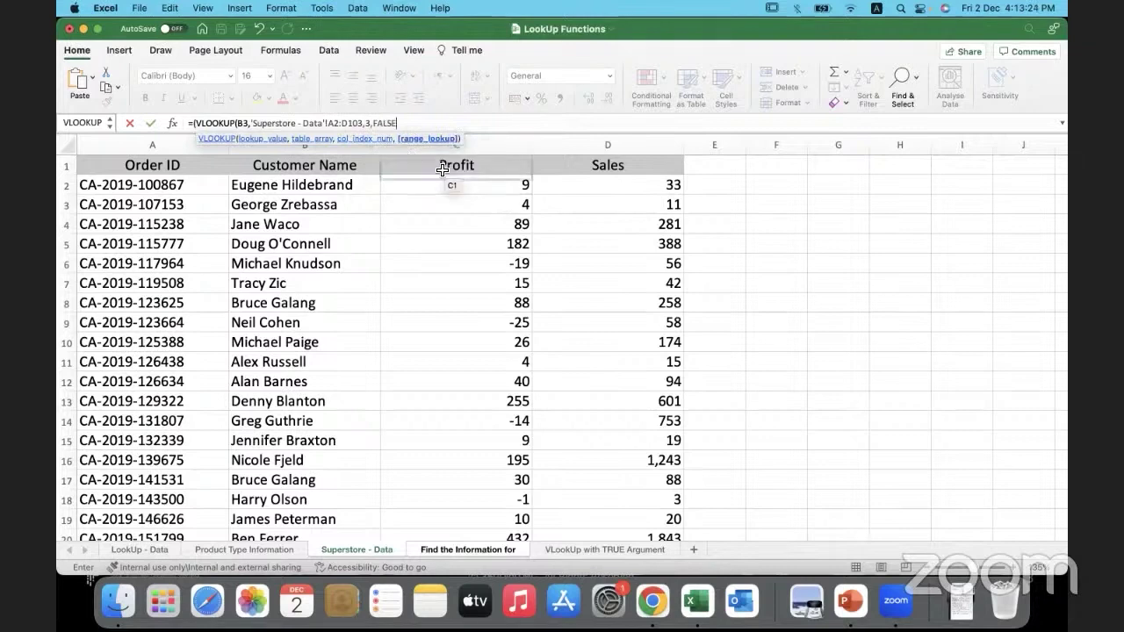
text())
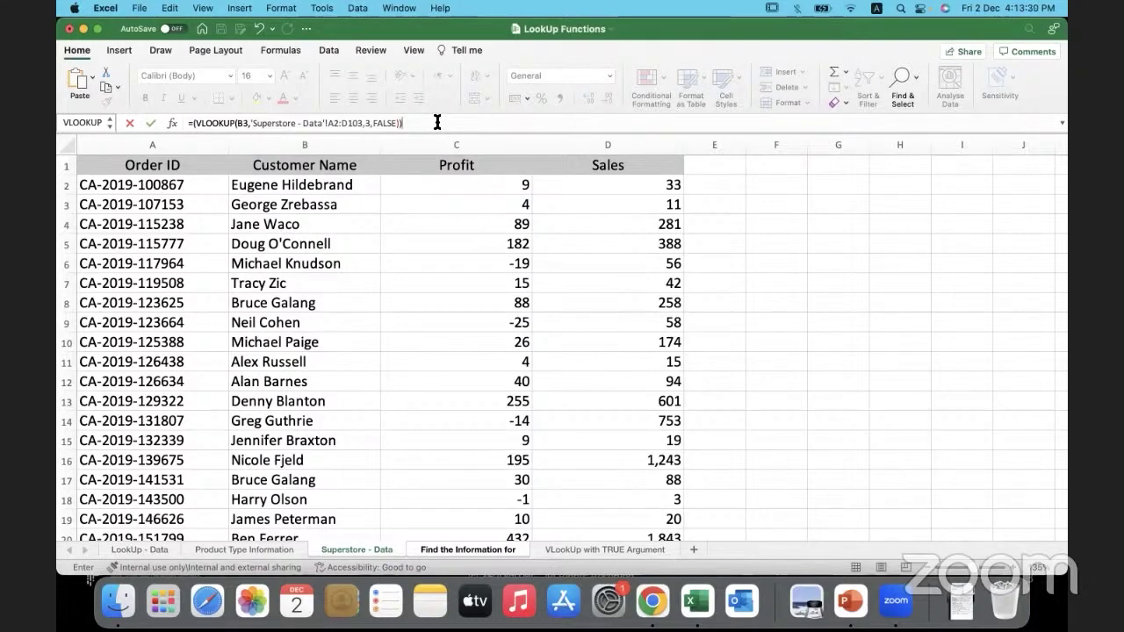
key(Return)
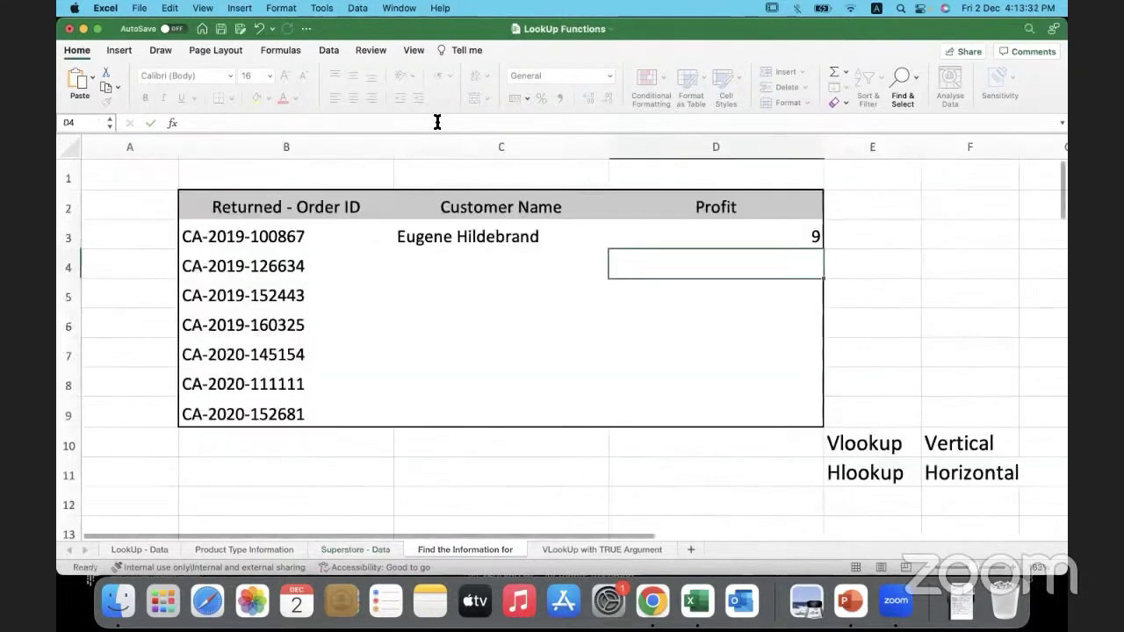
click(645, 237)
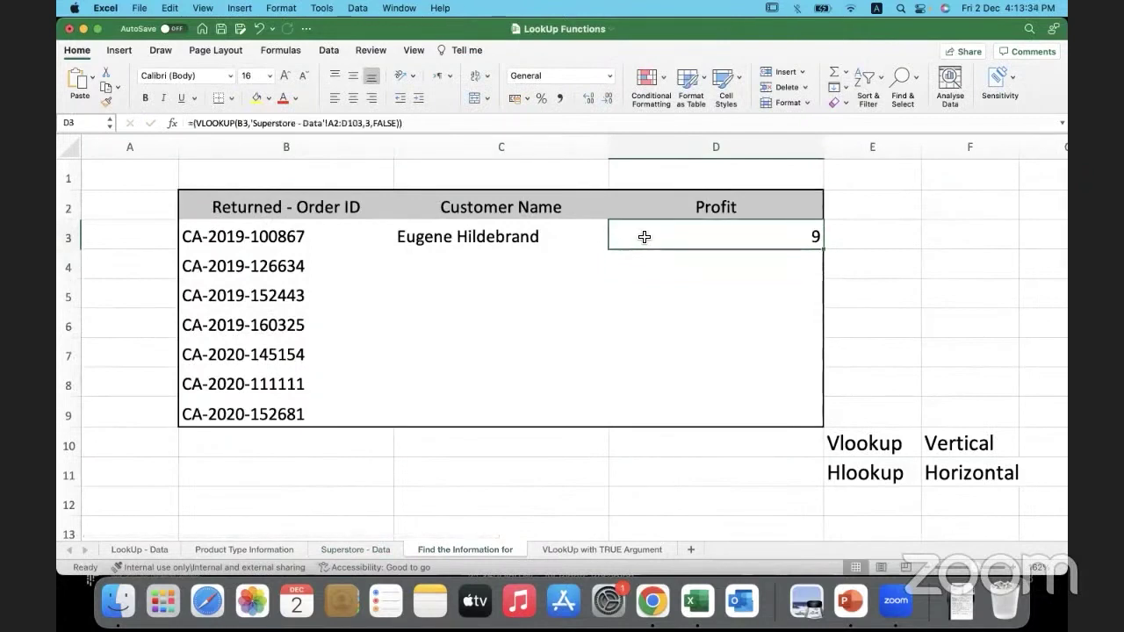
Try filling the C3 formula down the Customer Name column with its relative table range, and undo the fill
click(578, 237)
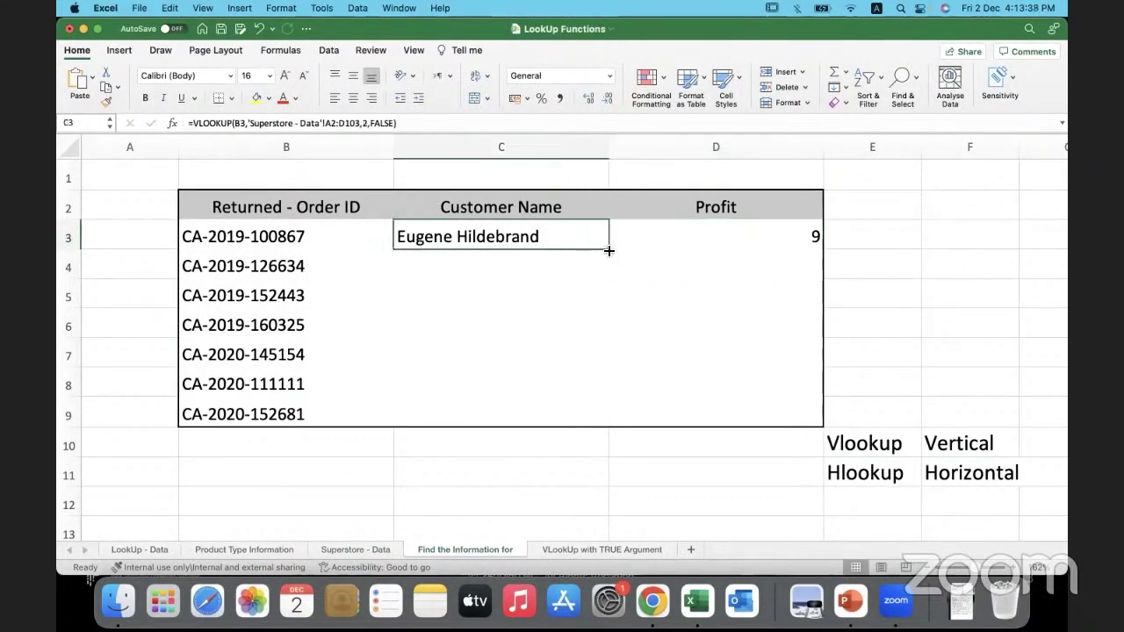
double_click(608, 250)
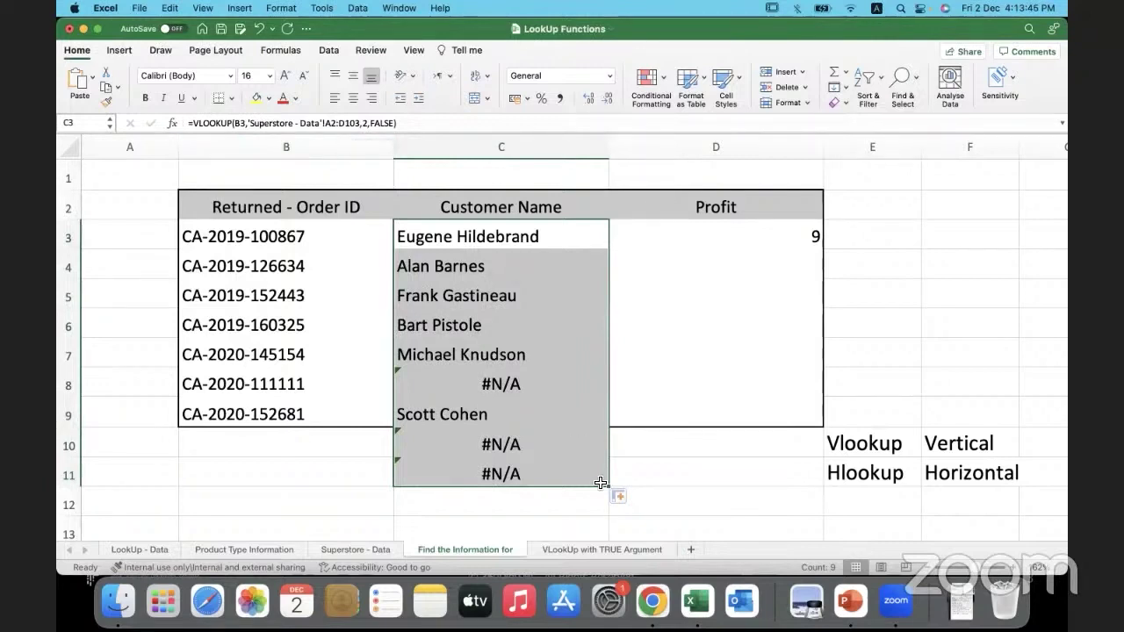
click(346, 475)
key(super+z)
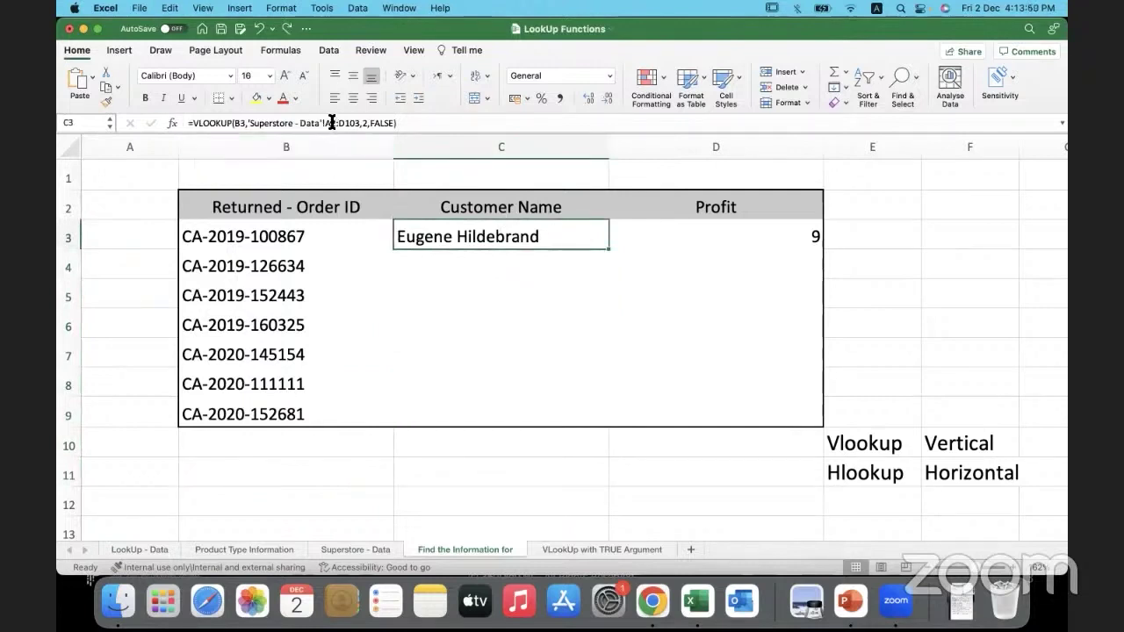
Review the order IDs in B4 and B5, the C3 formula, and its source data on the Superstore - Data sheet
click(327, 269)
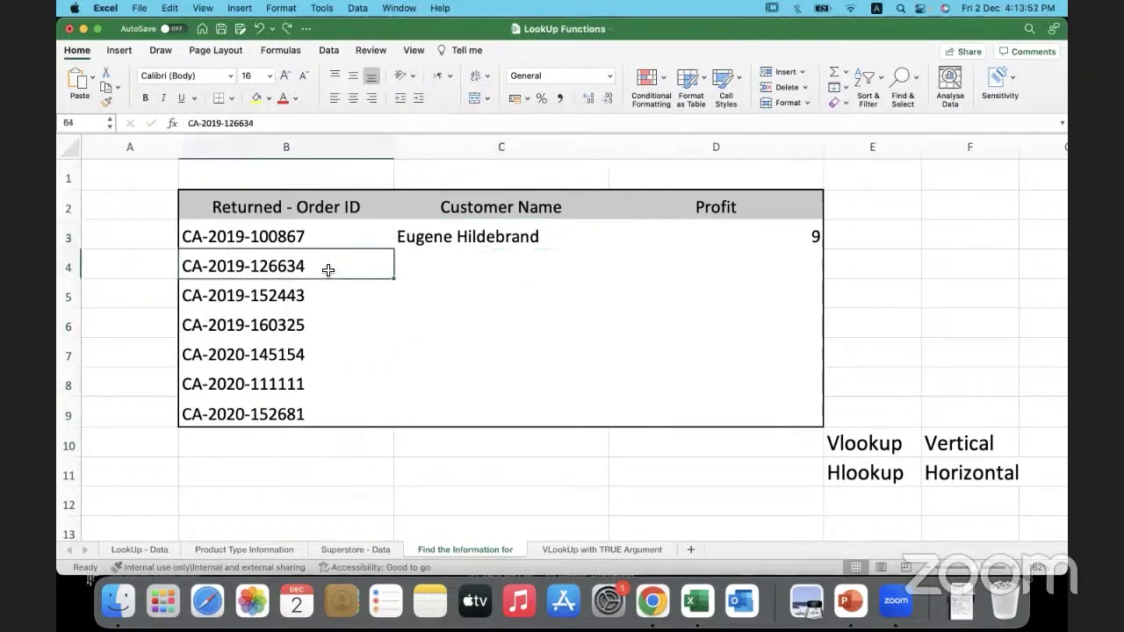
click(325, 296)
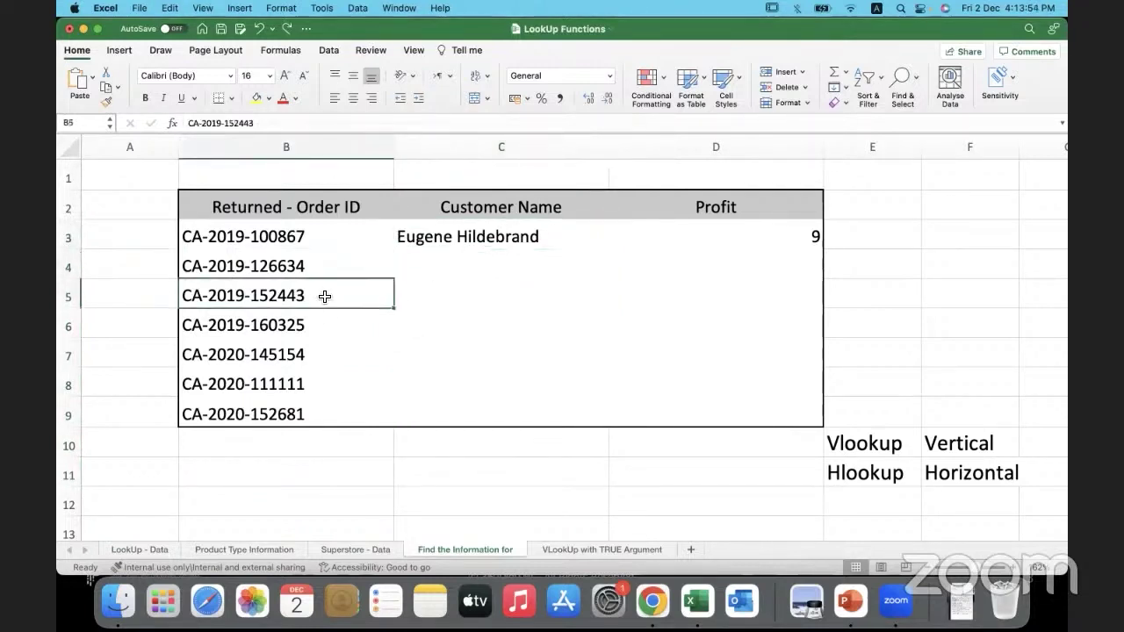
click(484, 243)
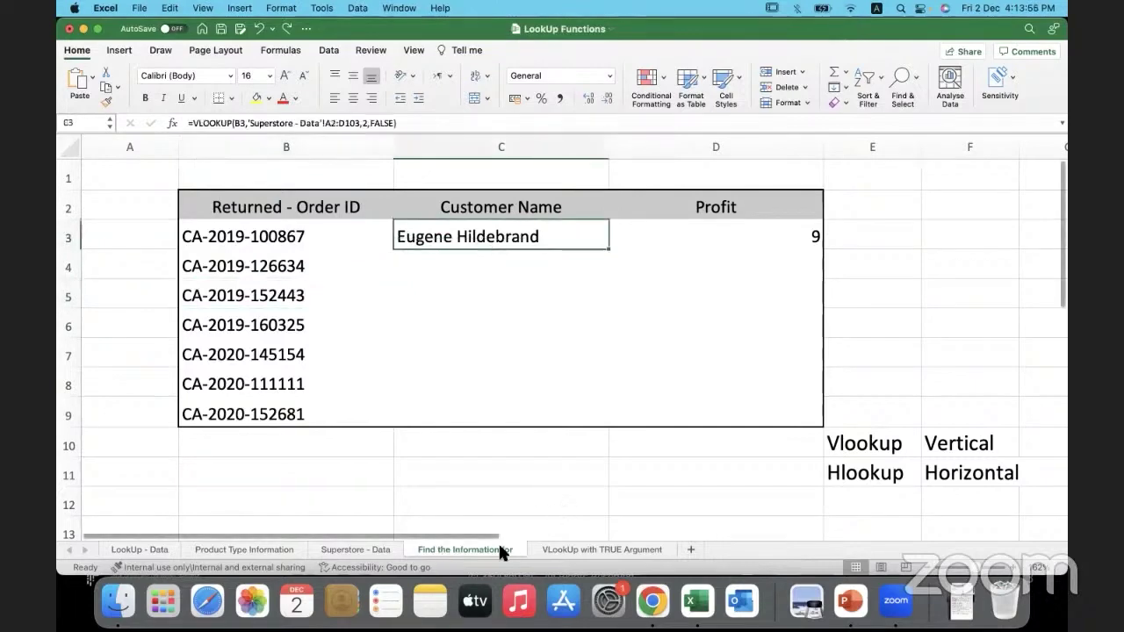
click(378, 546)
drag(131, 185, 526, 536)
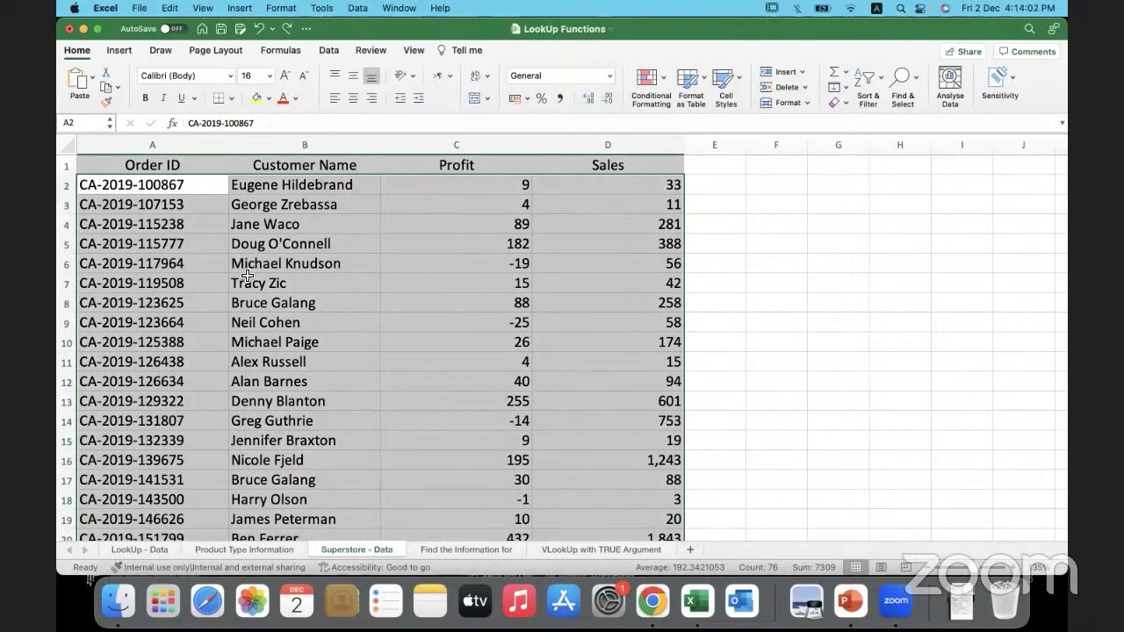
Make the table array in the C3 formula absolute as $A$2:$D$103 and enter the formula
click(467, 548)
click(331, 123)
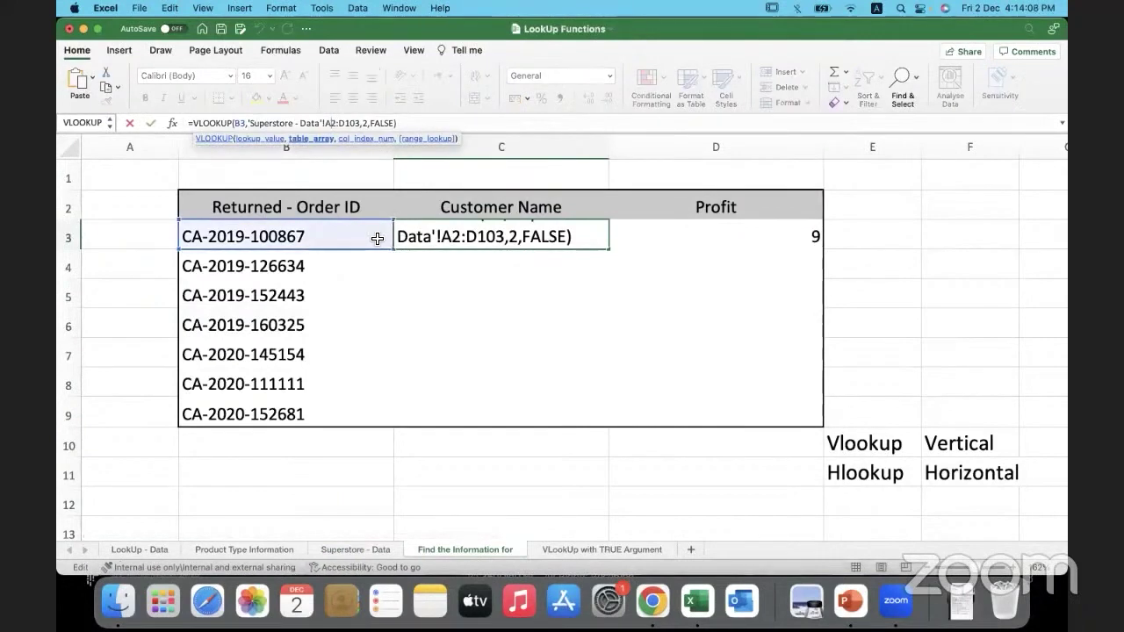
key(F4)
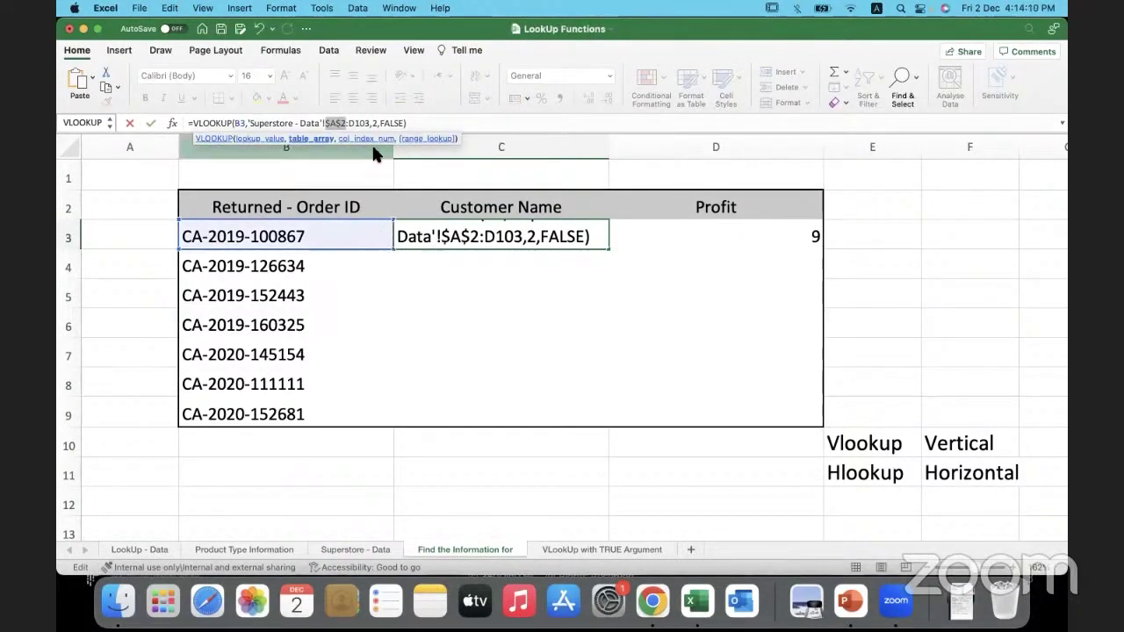
click(359, 123)
key(F4)
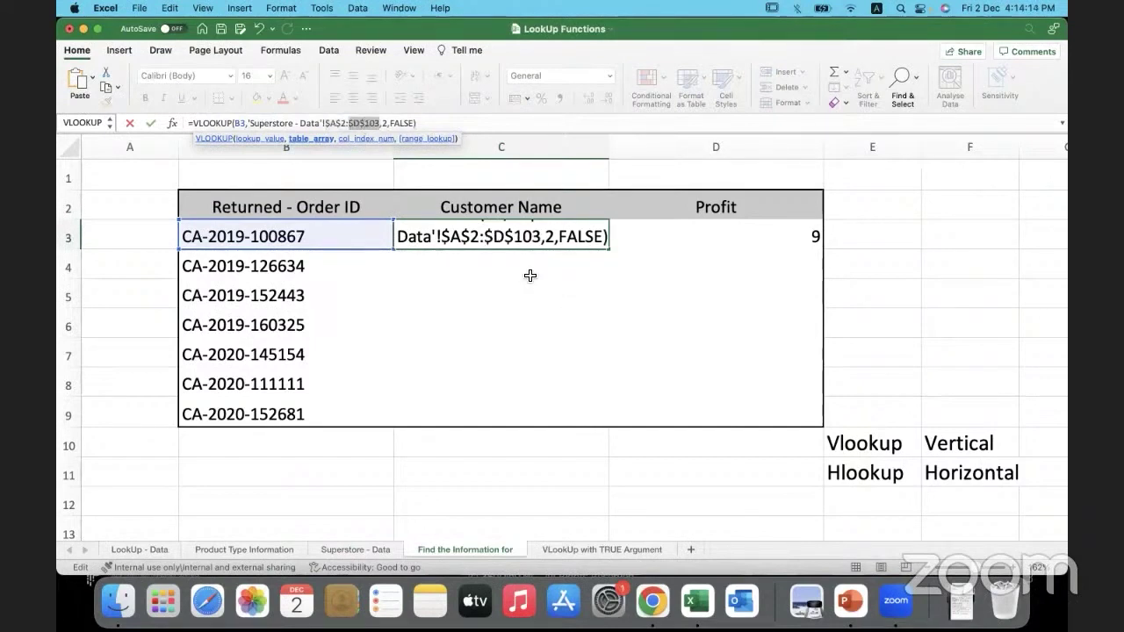
key(Return)
Fill the C3 formula down the Customer Name column through C11
click(578, 235)
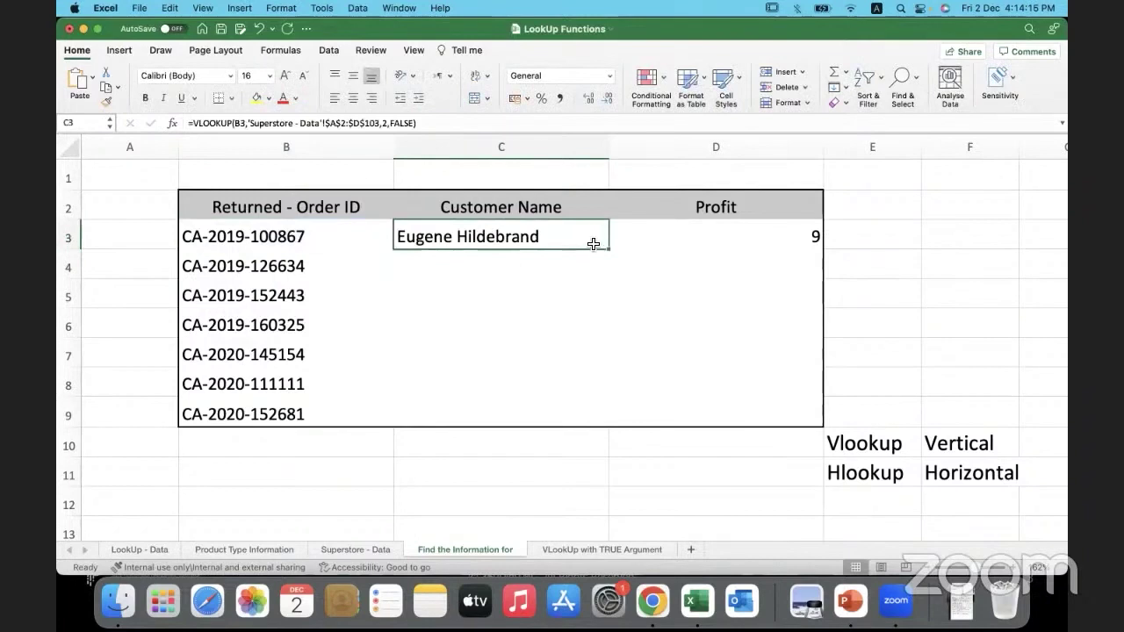
double_click(609, 250)
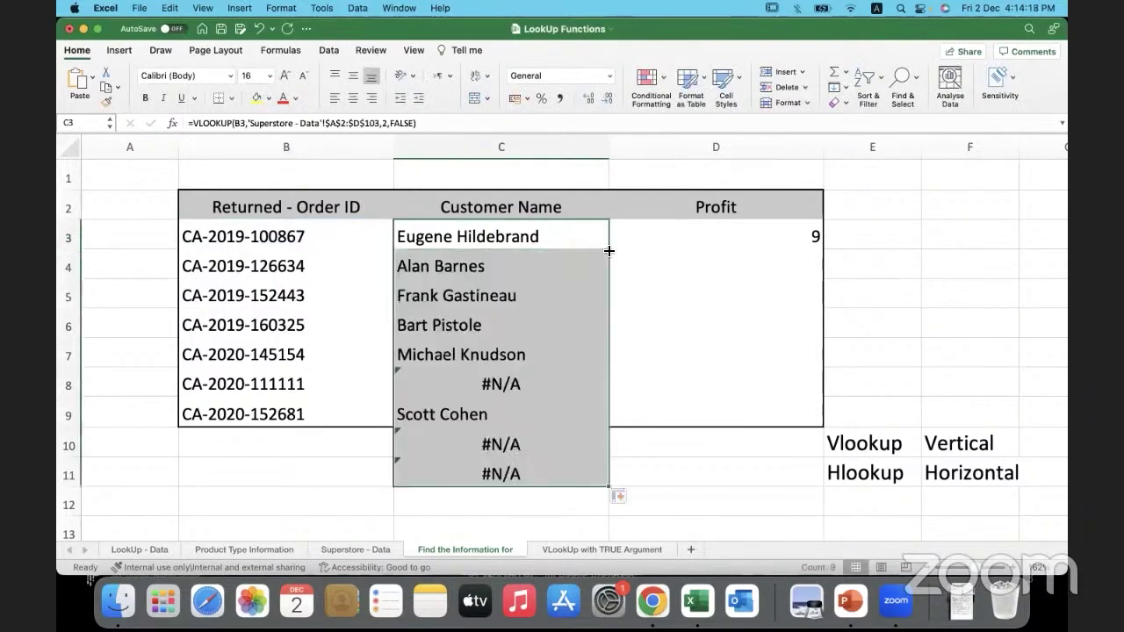
click(358, 441)
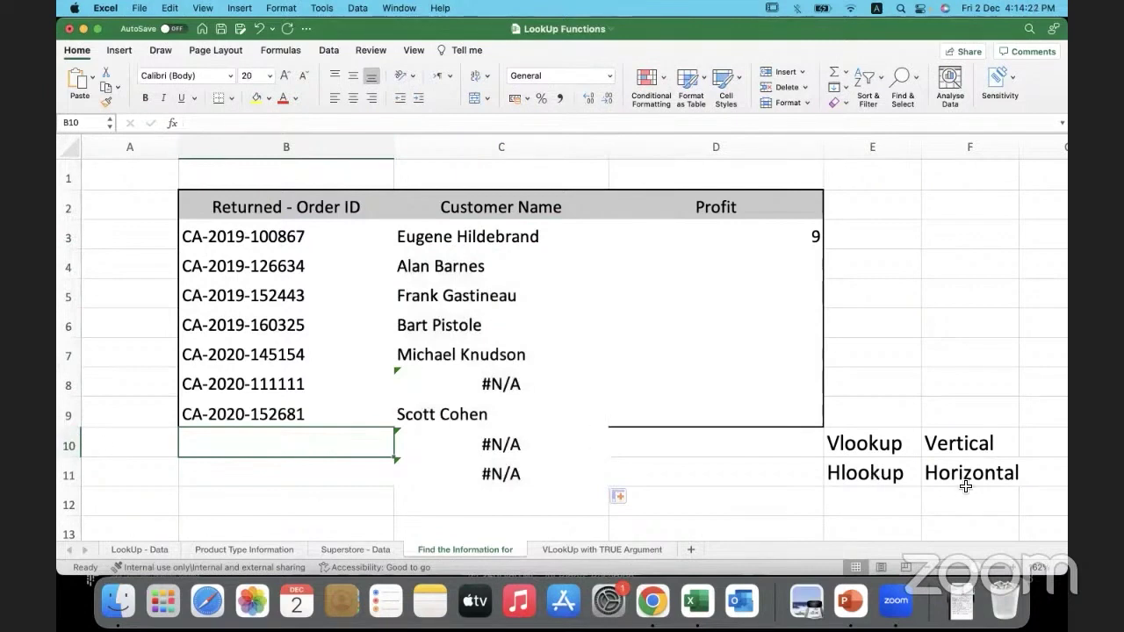
Delete rows 10 and 11 below the returned orders table, including the Vlookup and Hlookup notes
drag(904, 438, 965, 472)
drag(71, 445, 70, 473)
right_click(70, 472)
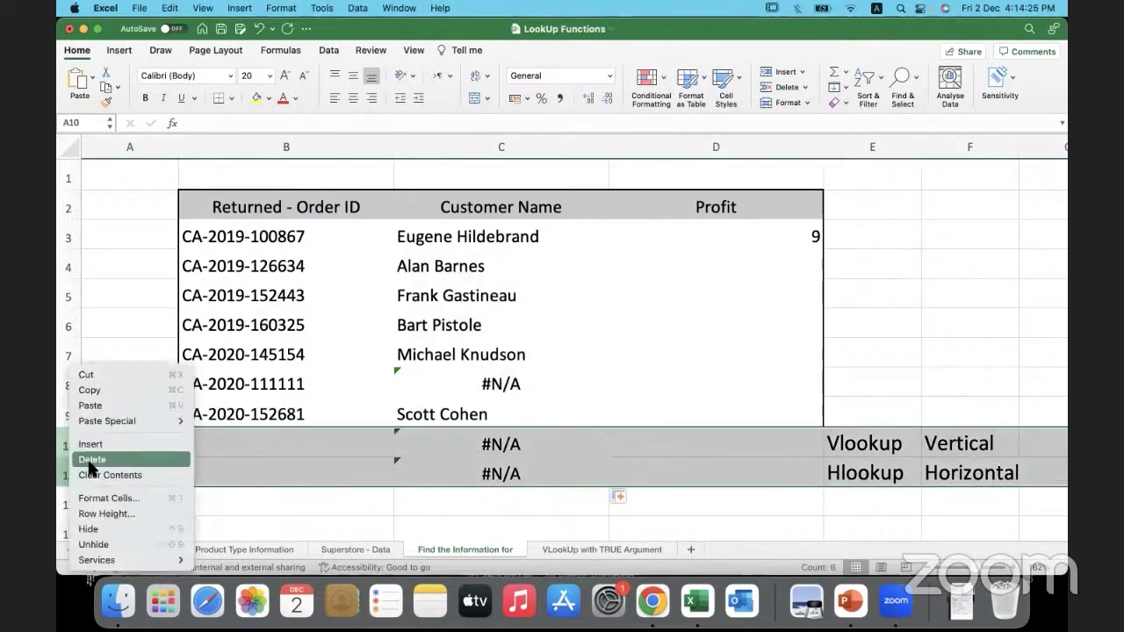
click(92, 459)
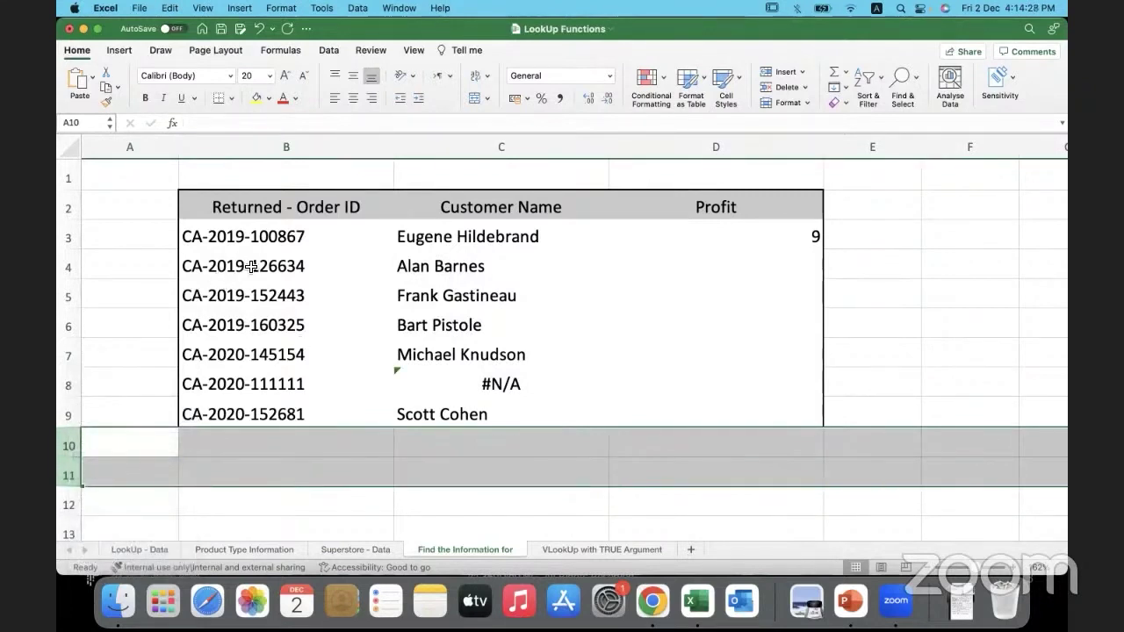
Check the customer name in C4 by locating the order ID from B4 on the Superstore - Data sheet
click(252, 266)
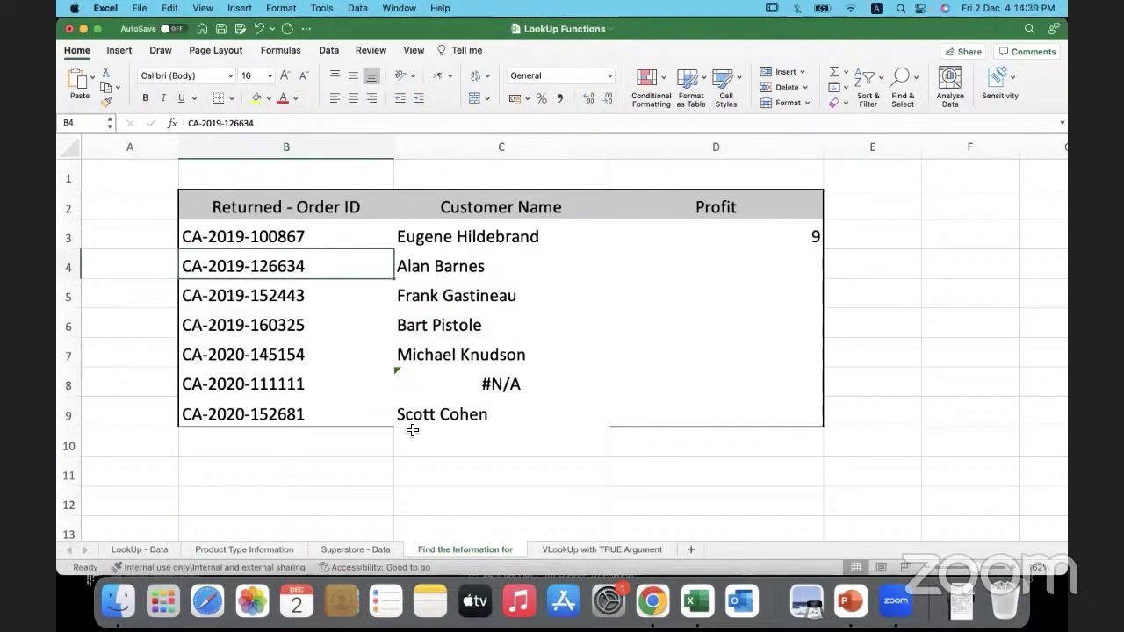
click(374, 548)
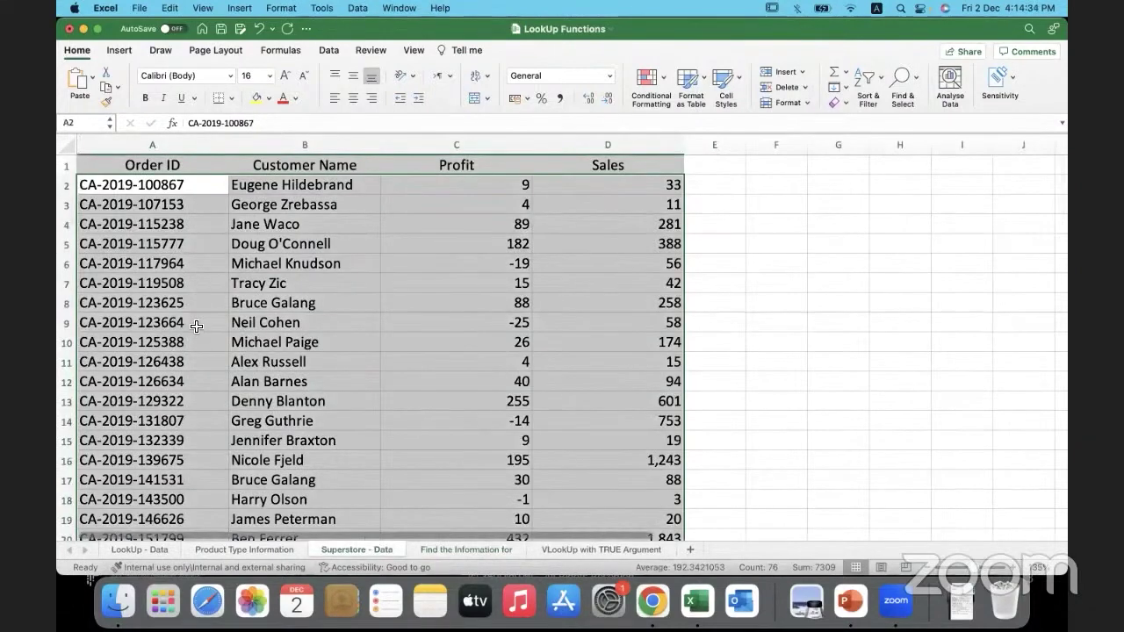
click(197, 325)
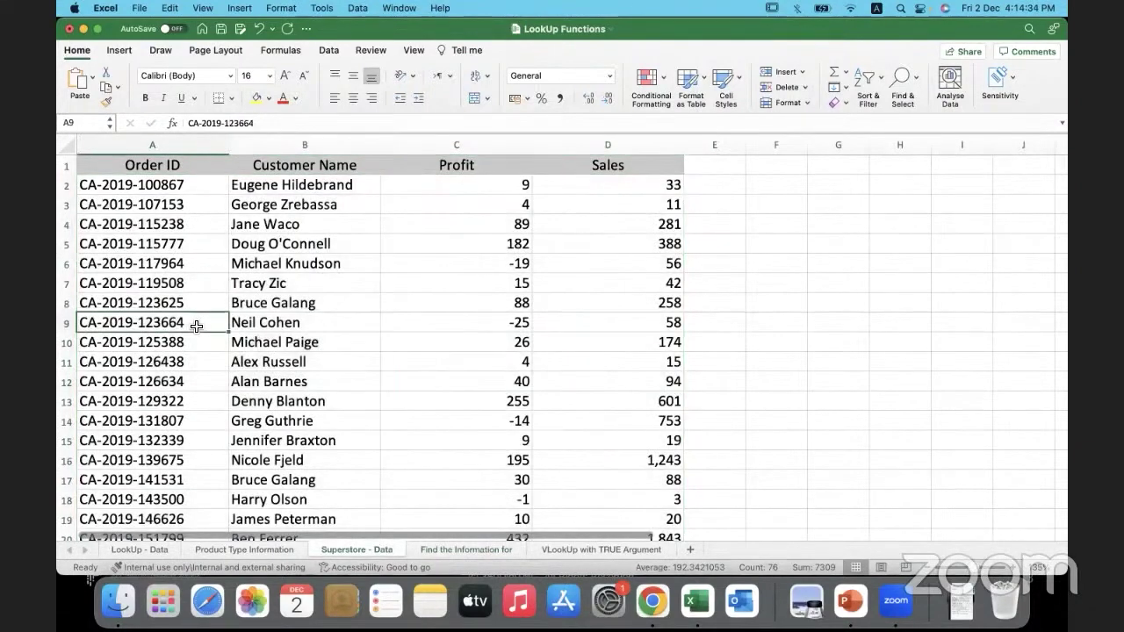
click(471, 546)
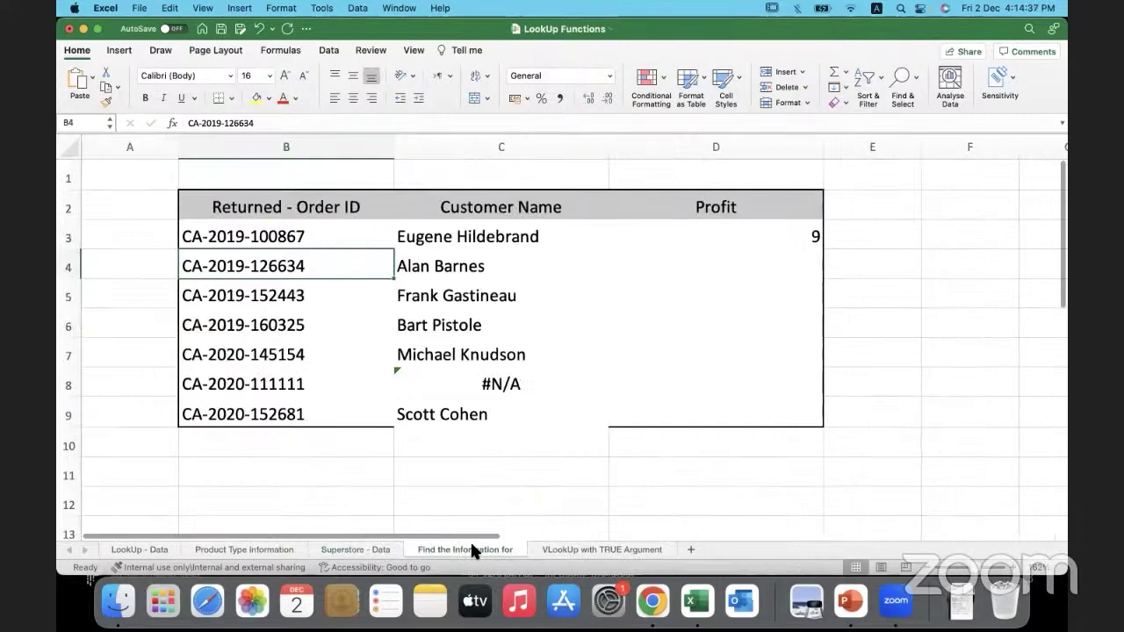
click(361, 546)
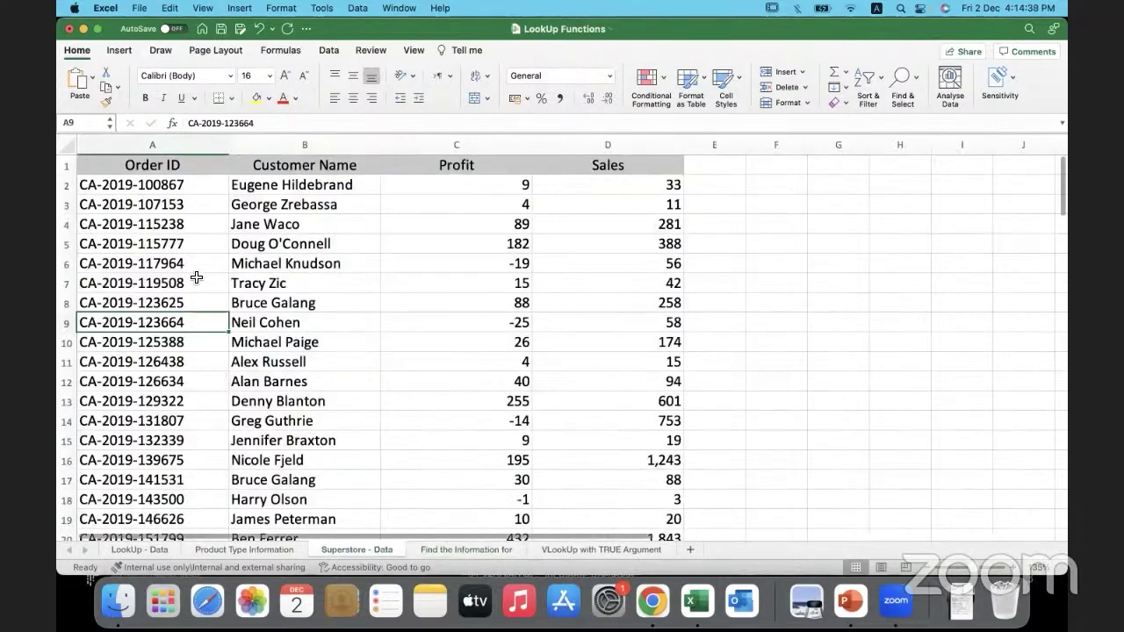
click(191, 379)
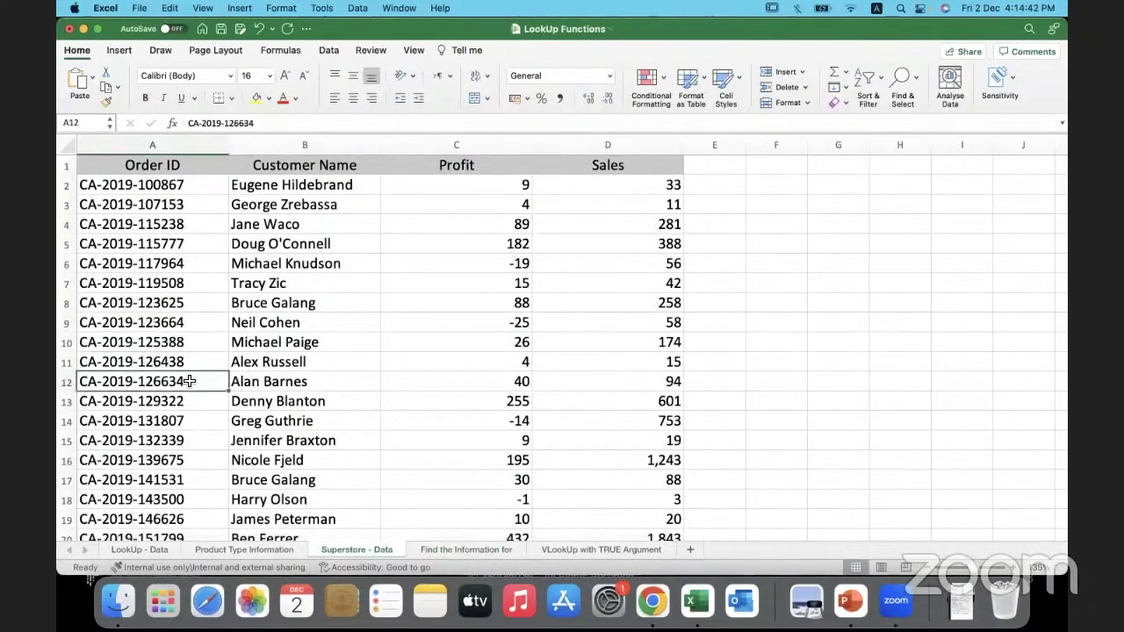
Compare the Superstore - Data customer name for B4's order ID with the name in C4 of the returned orders table
drag(304, 388, 191, 384)
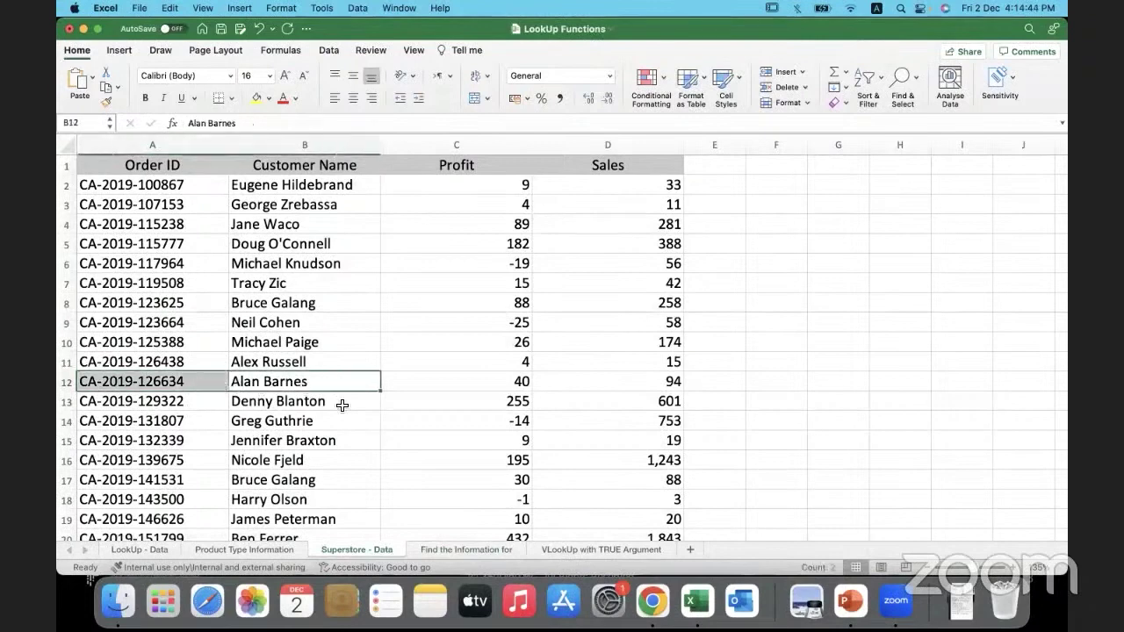
click(468, 548)
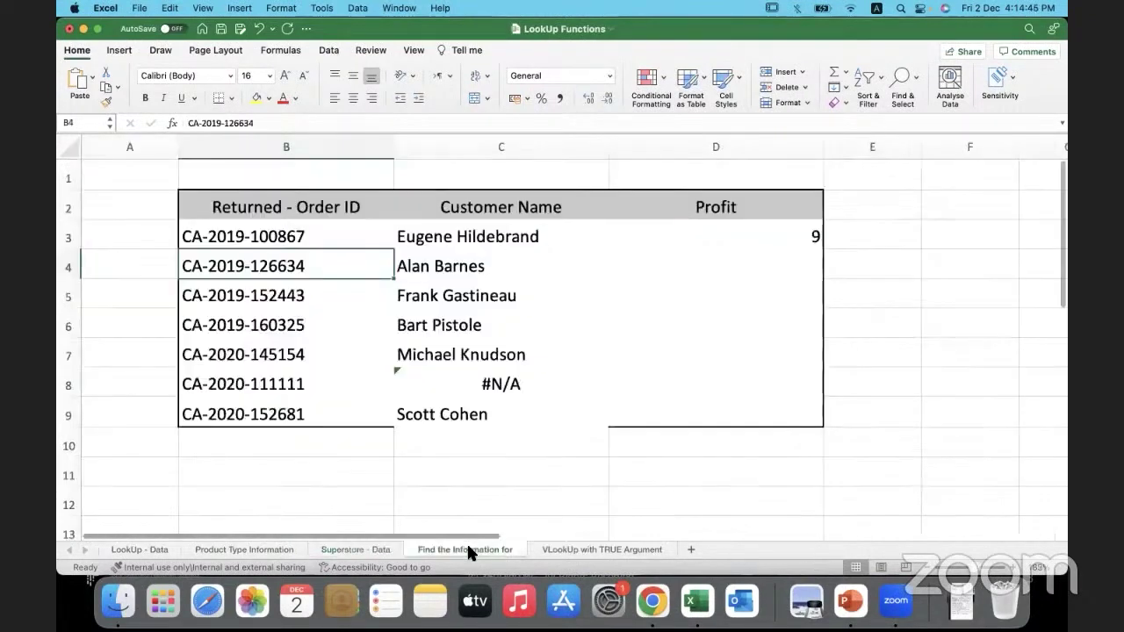
click(507, 270)
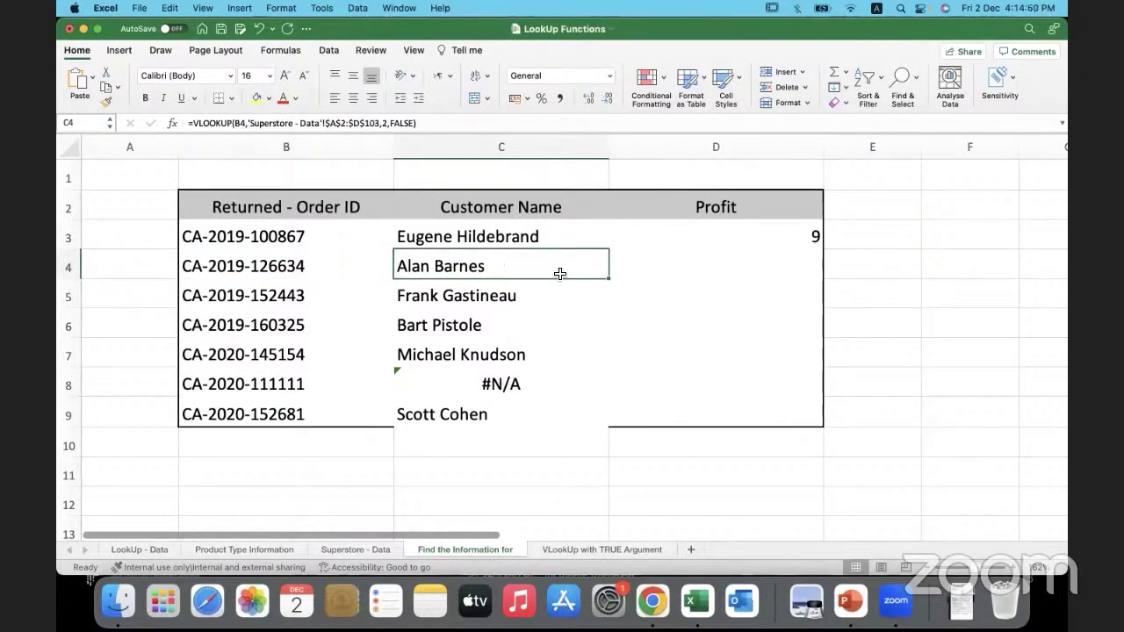
Clear the Customer Name formulas from C4 through C9 in the returned orders table
drag(556, 261, 548, 406)
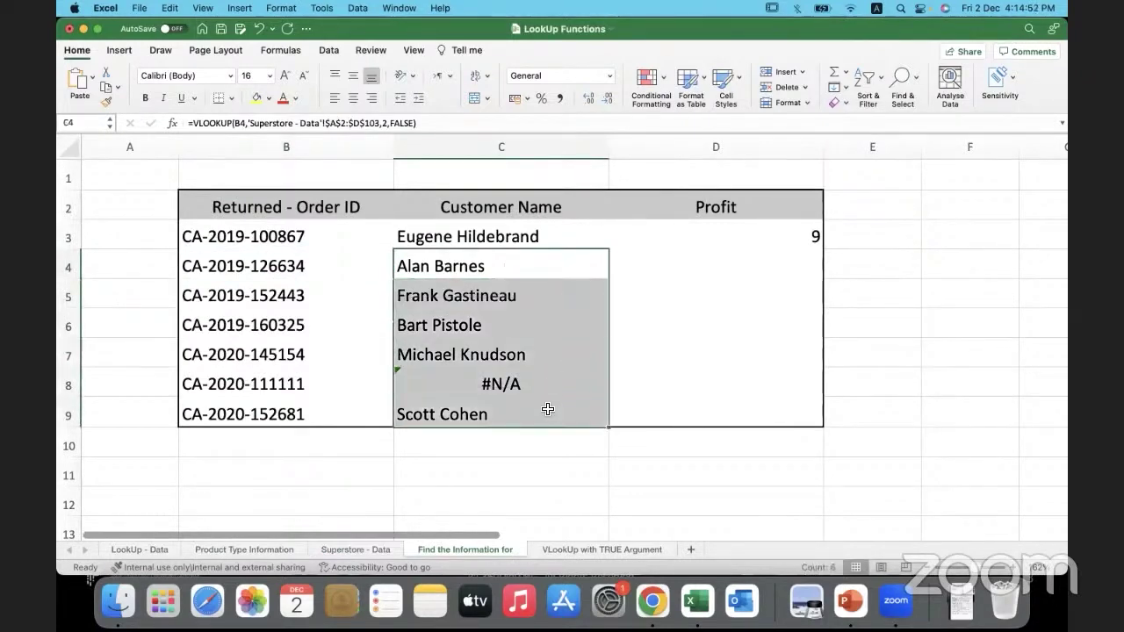
key(Delete)
click(521, 269)
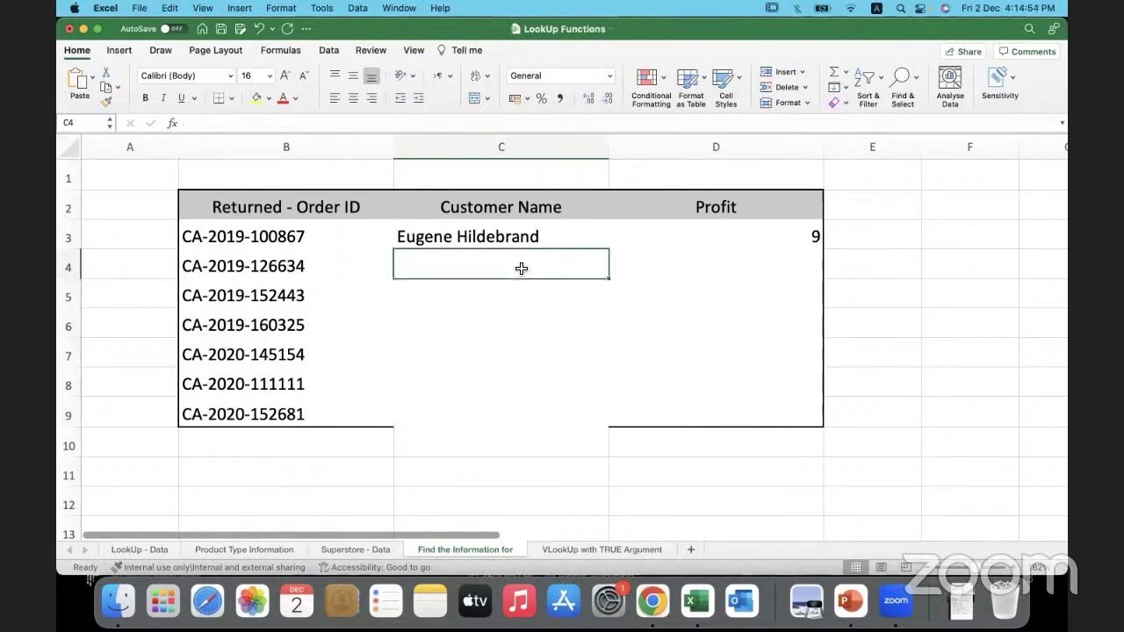
text(=vo)
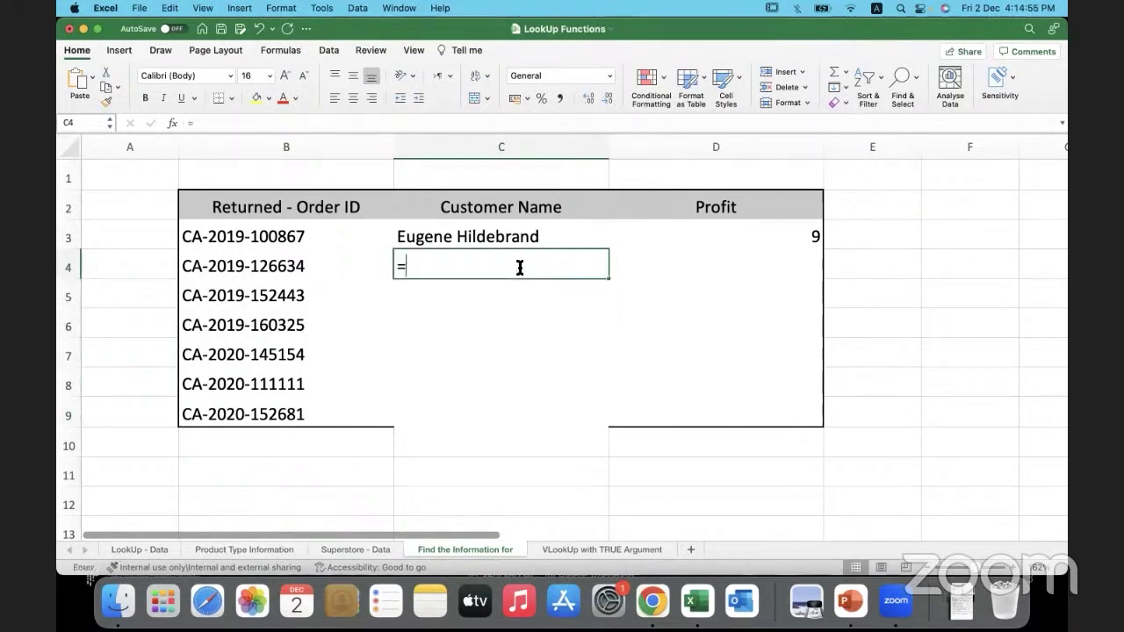
key(BackSpace)
key(BackSpace)
key(BackSpace)
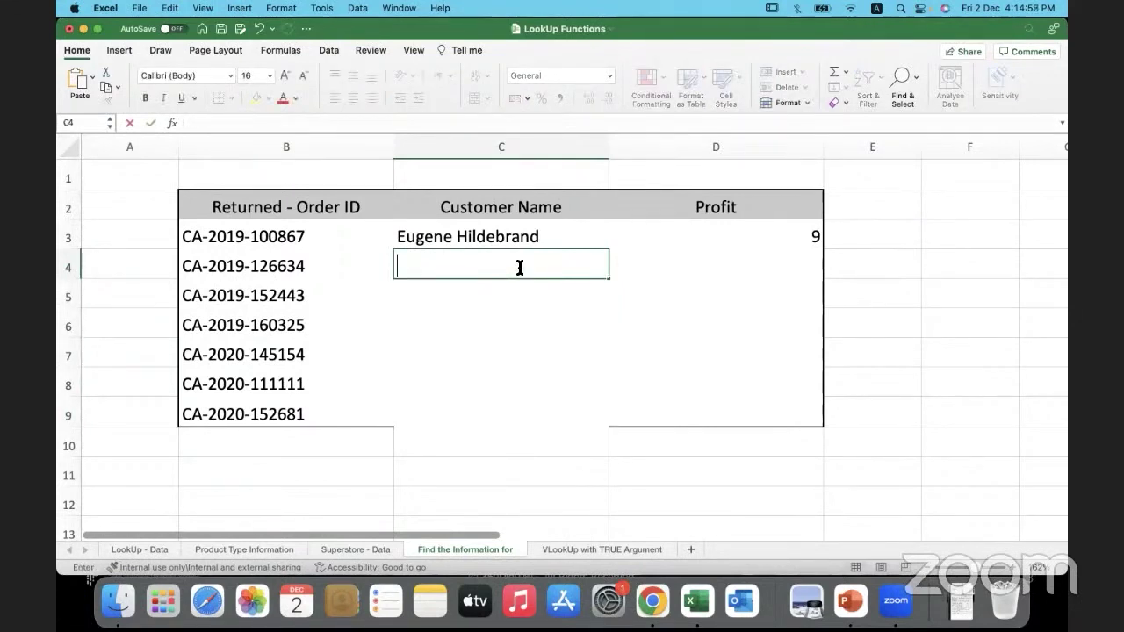
click(448, 332)
Start a VLOOKUP in C4 with the Formula Builder, using B4 as the lookup value
click(453, 262)
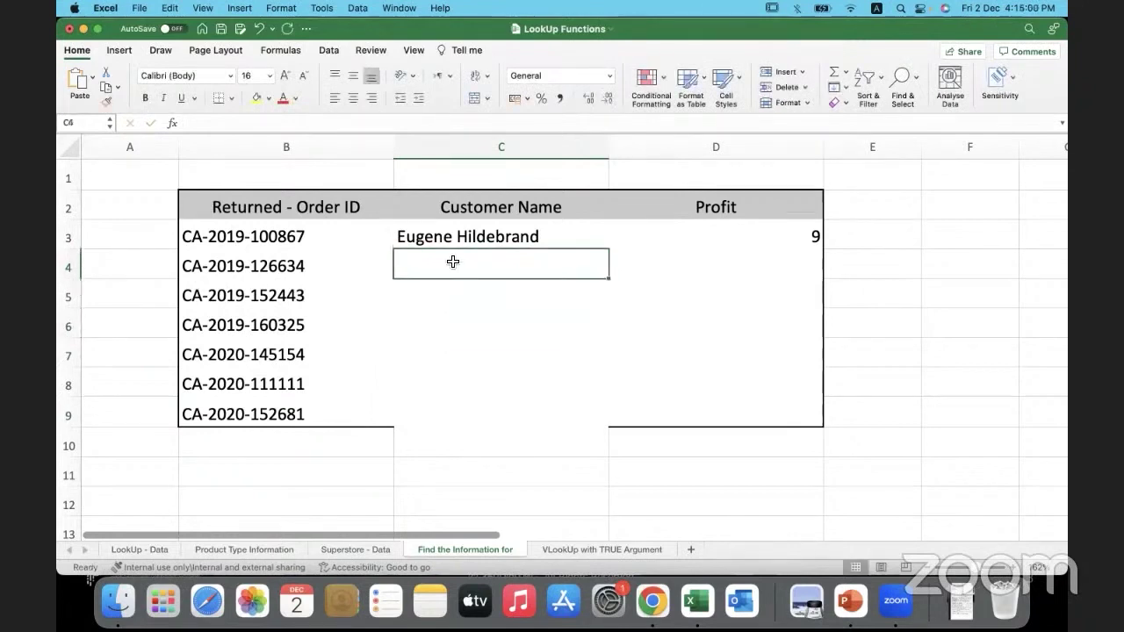
click(280, 53)
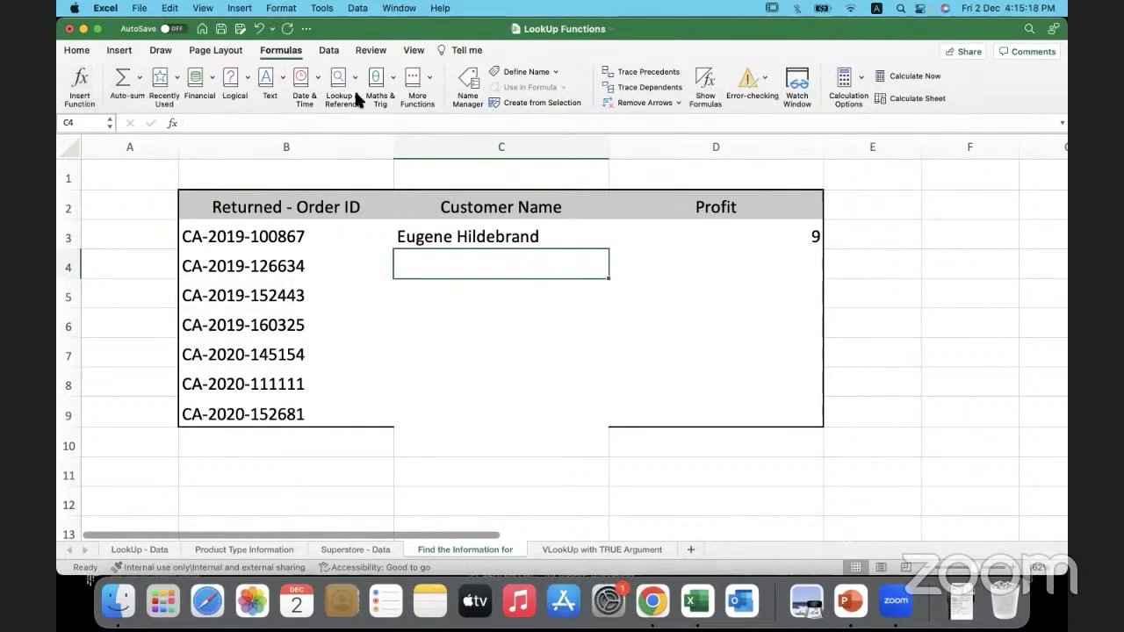
click(84, 77)
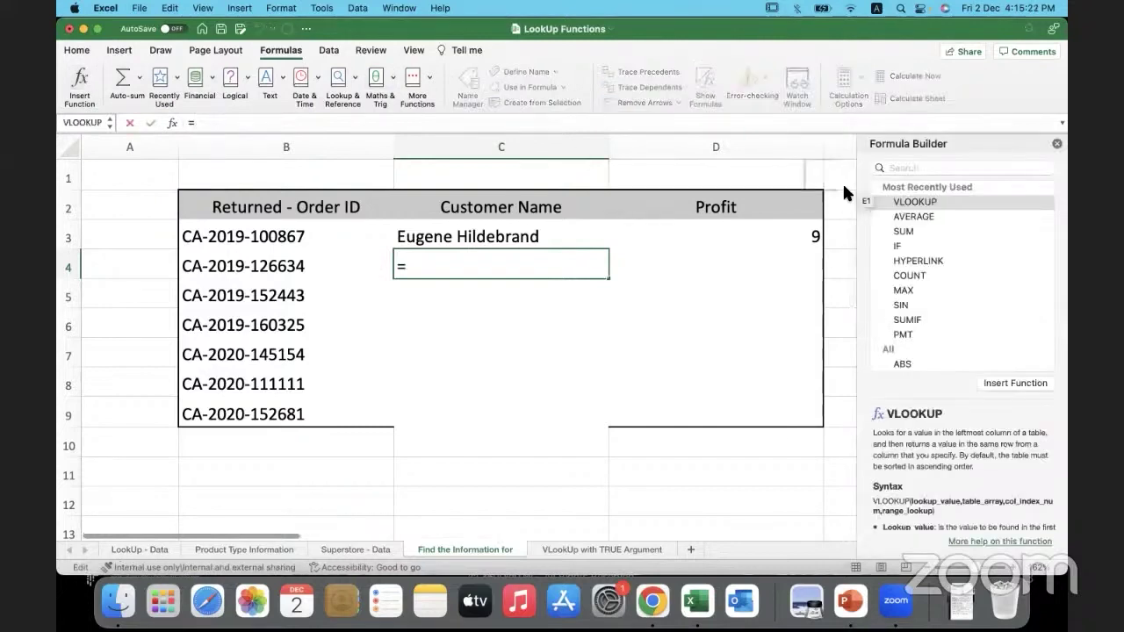
click(915, 168)
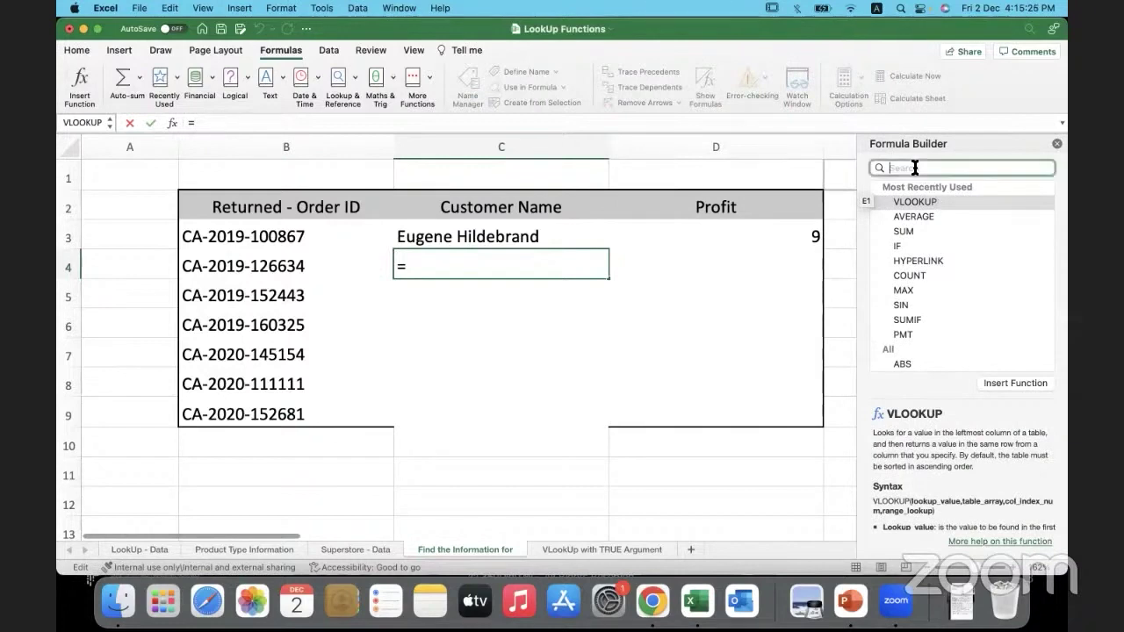
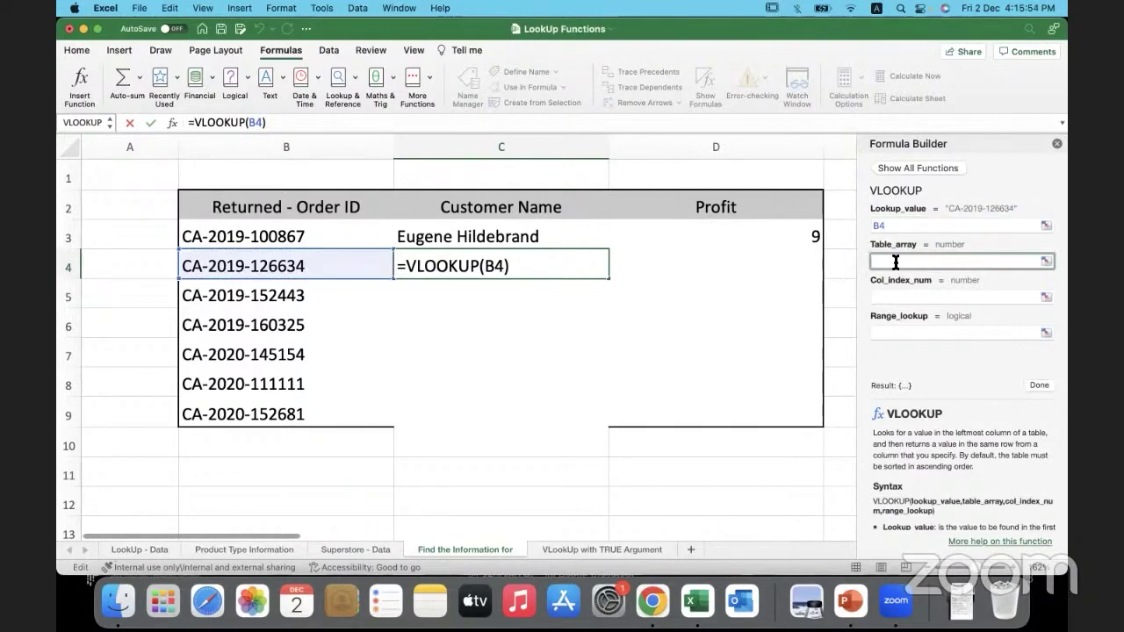
Set the table array of C4's VLOOKUP to A2:D103 on the Superstore - Data sheet
click(347, 547)
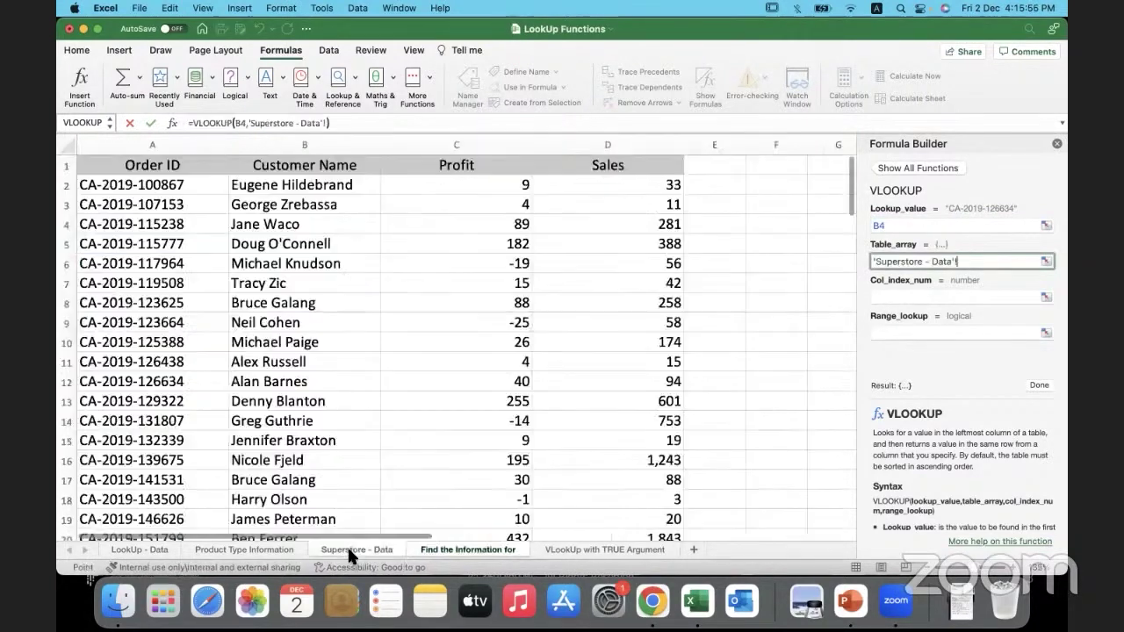
click(130, 186)
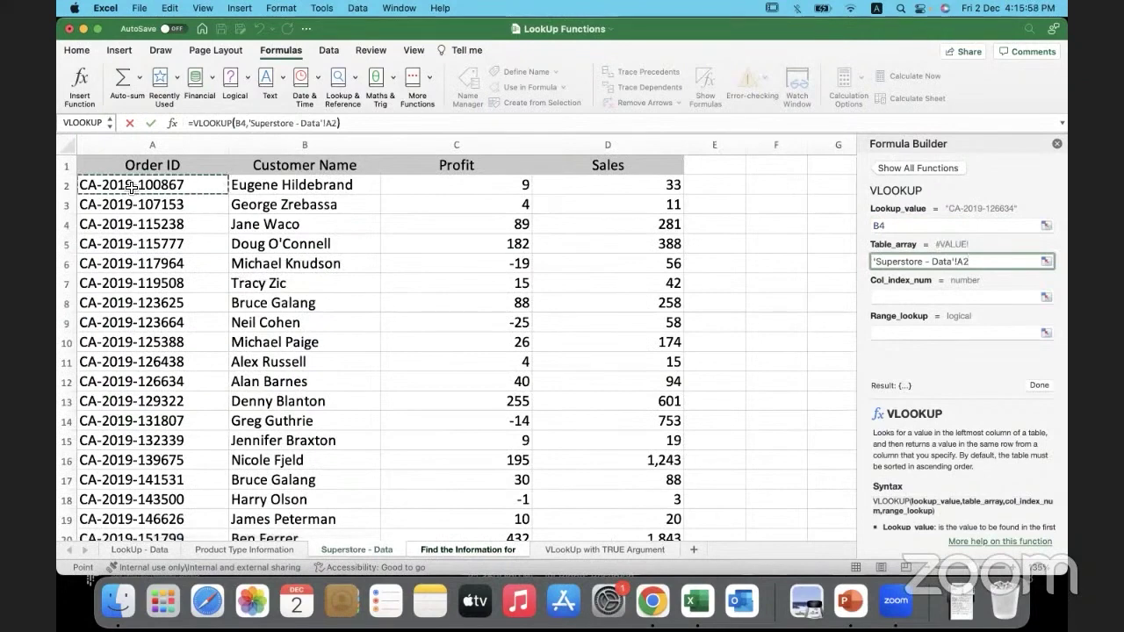
drag(130, 185, 607, 531)
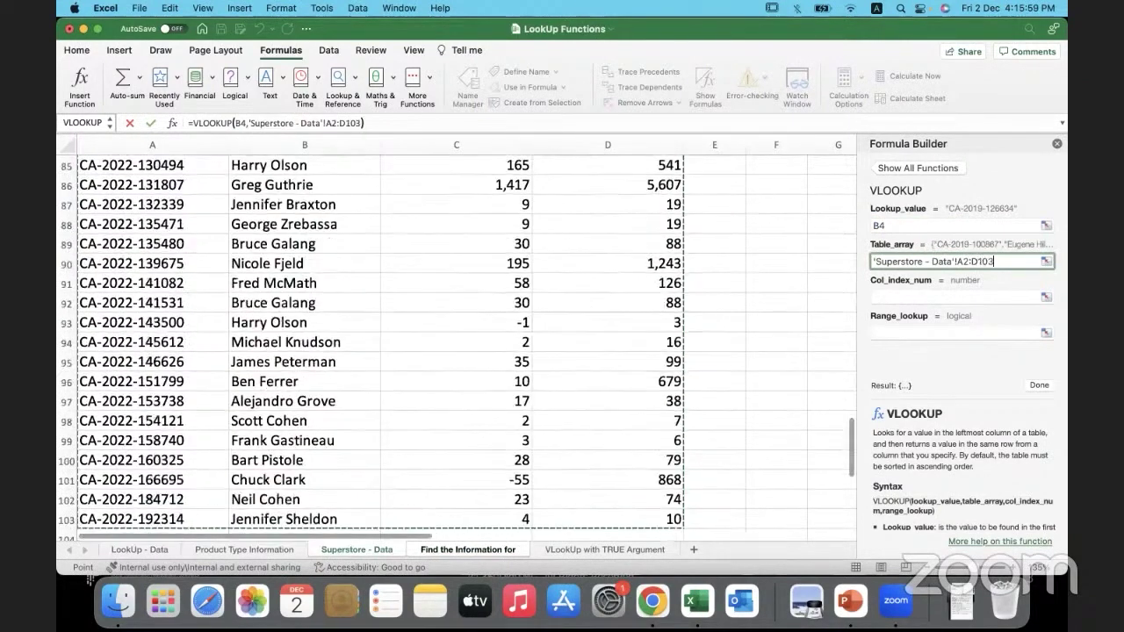
scroll(363, 206, up, 20)
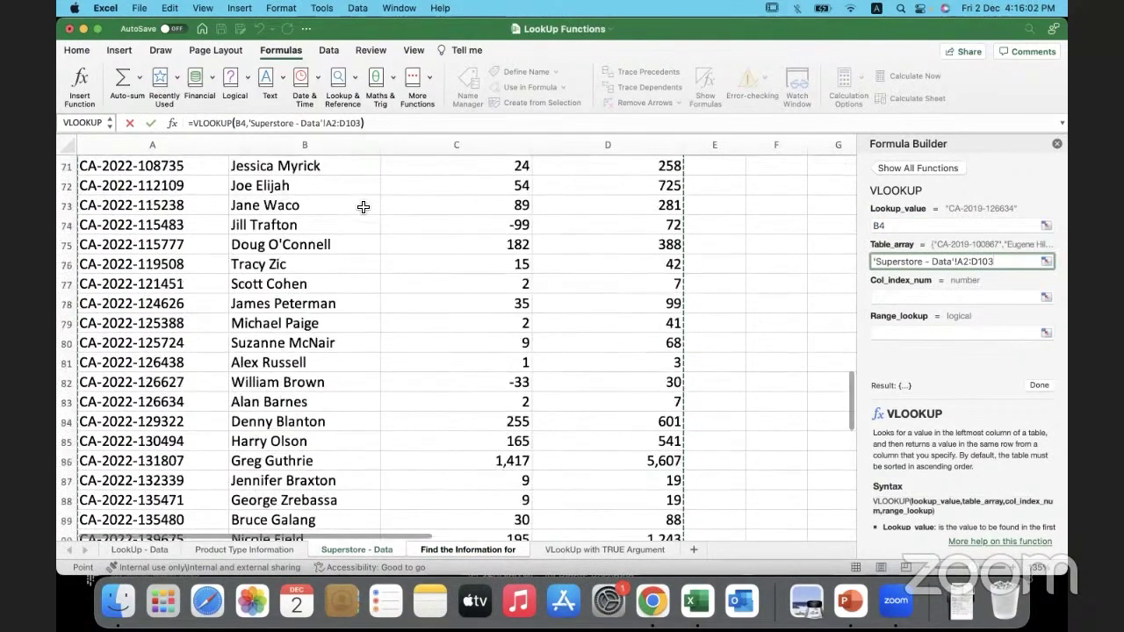
Set the column index of C4's VLOOKUP to 2 and its range lookup to false
click(882, 296)
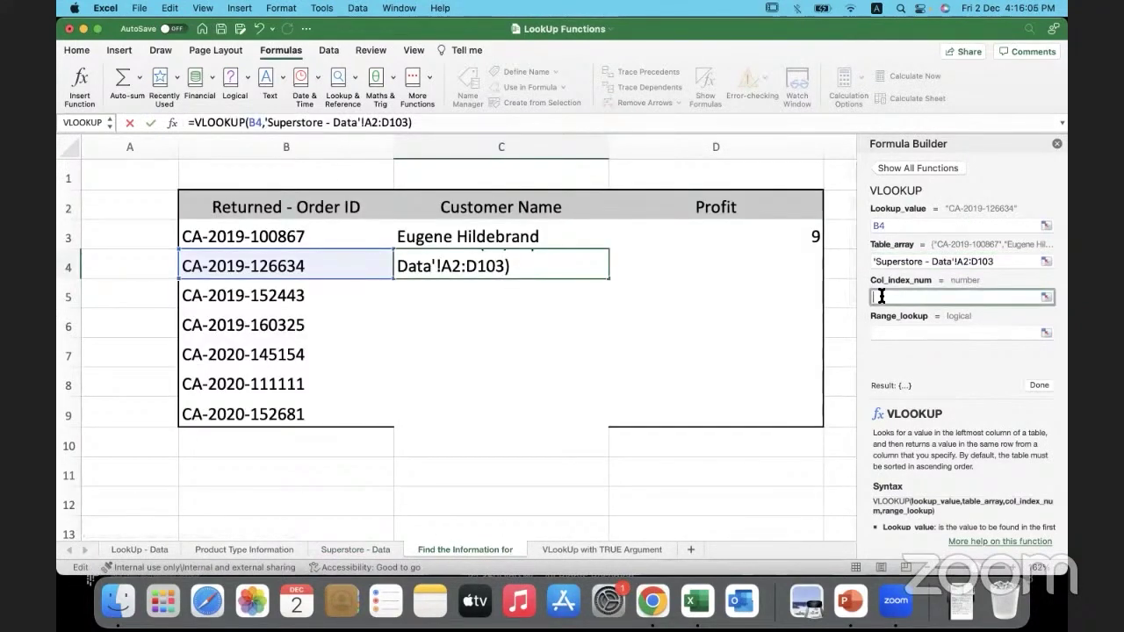
text(2)
click(887, 334)
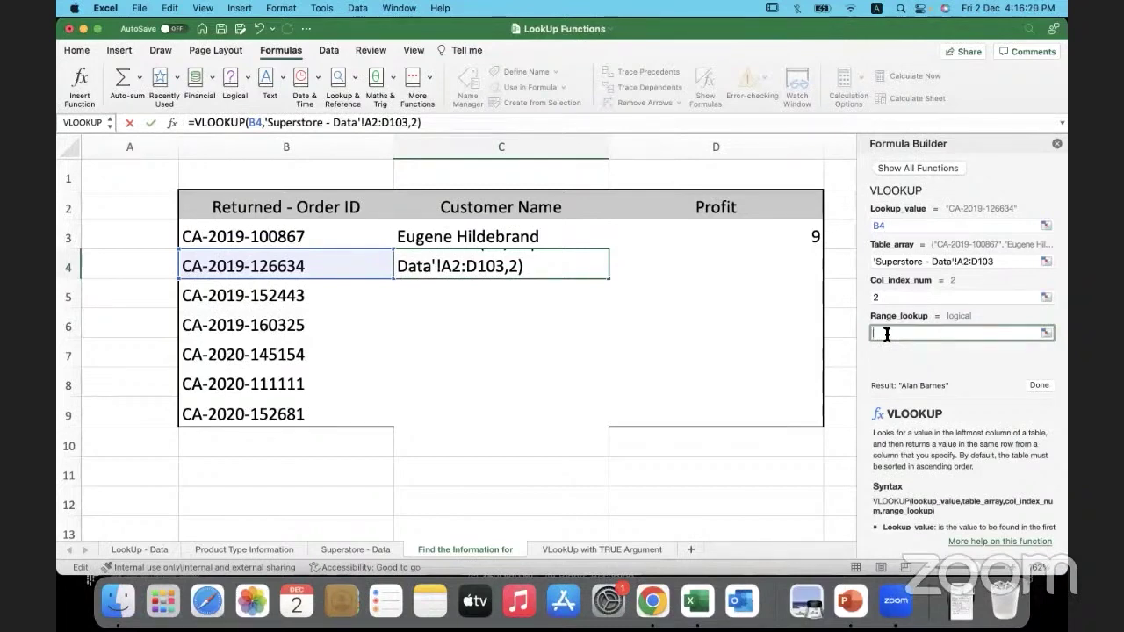
text(false)
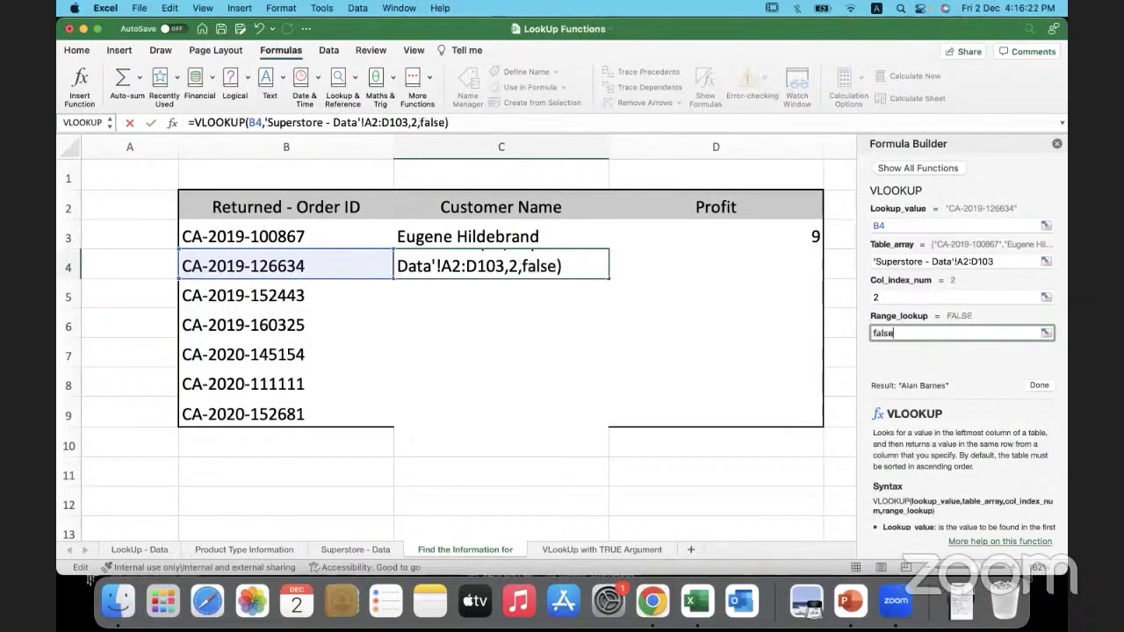
Replace the range lookup of C4's VLOOKUP with 0 and complete the formula
key(BackSpace)
key(BackSpace)
key(BackSpace)
key(BackSpace)
key(BackSpace)
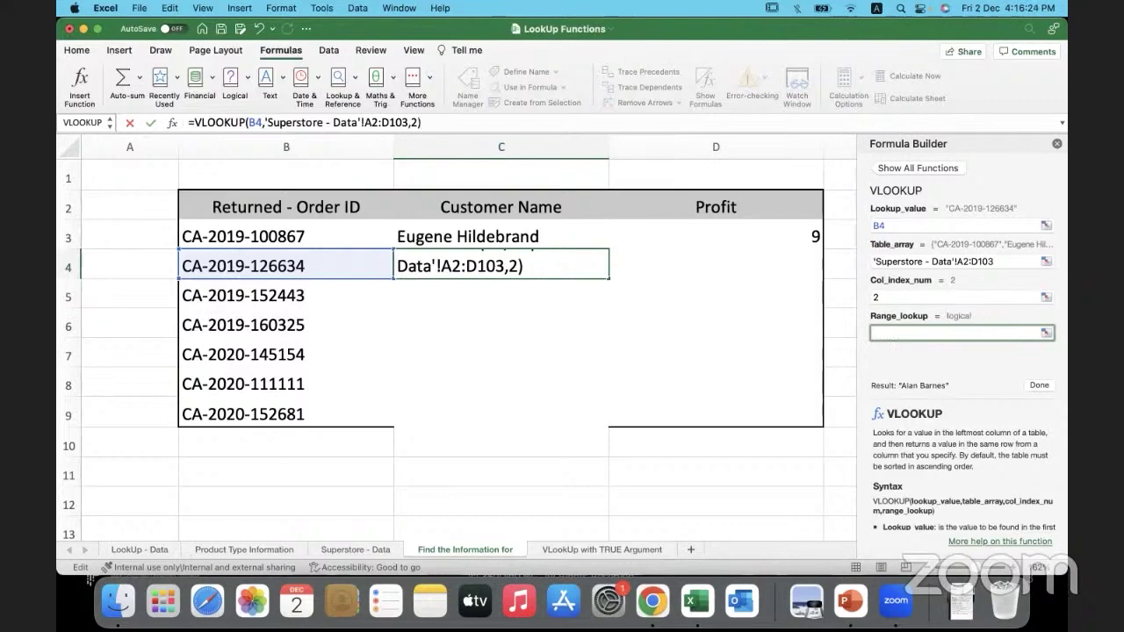
text(0)
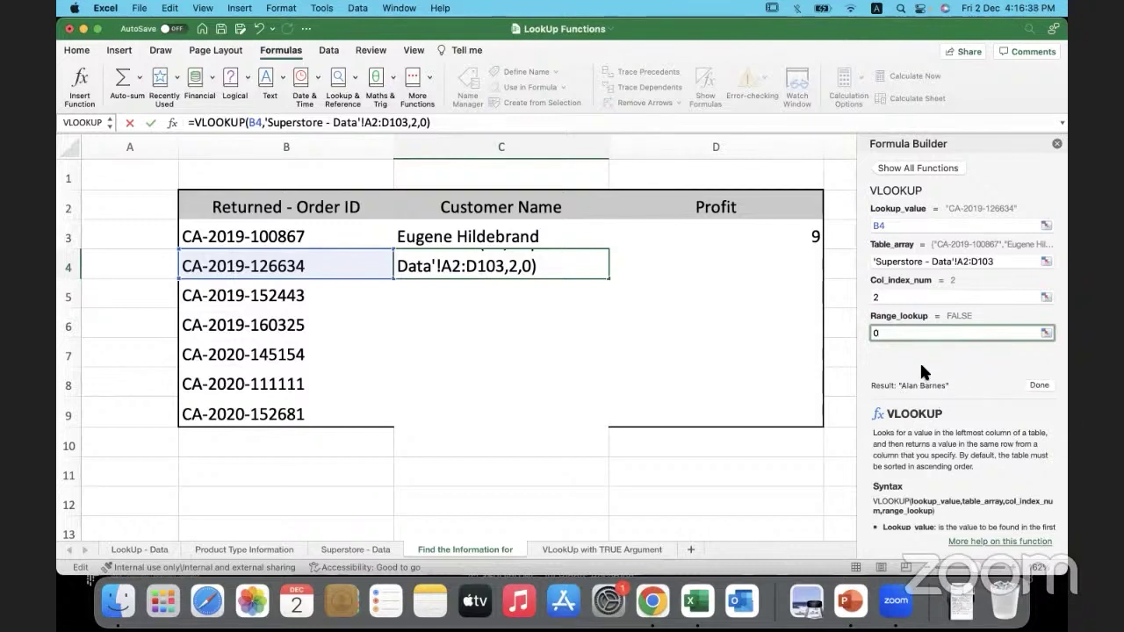
click(1043, 385)
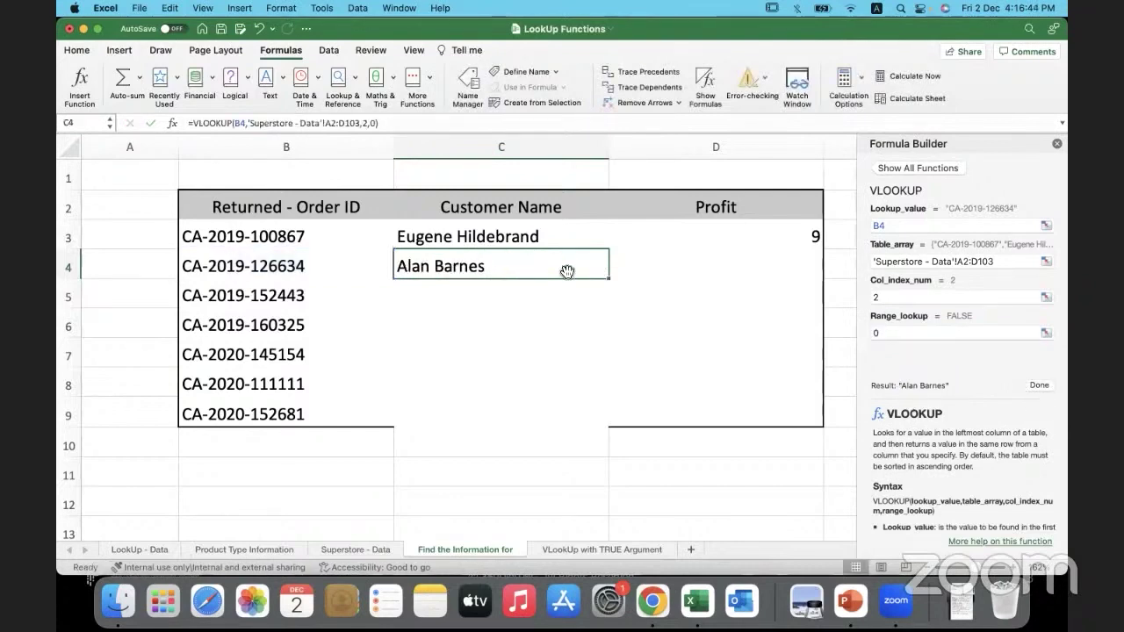
Start a VLOOKUP in D4 with a freshly opened Formula Builder, using B4 as the lookup value
click(655, 269)
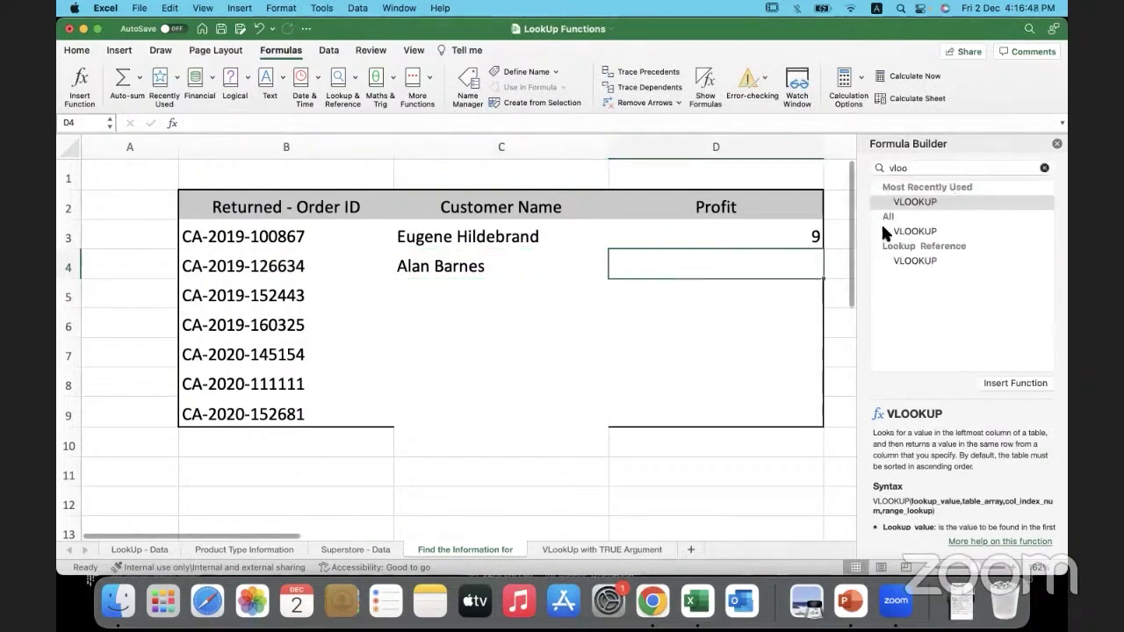
click(1056, 143)
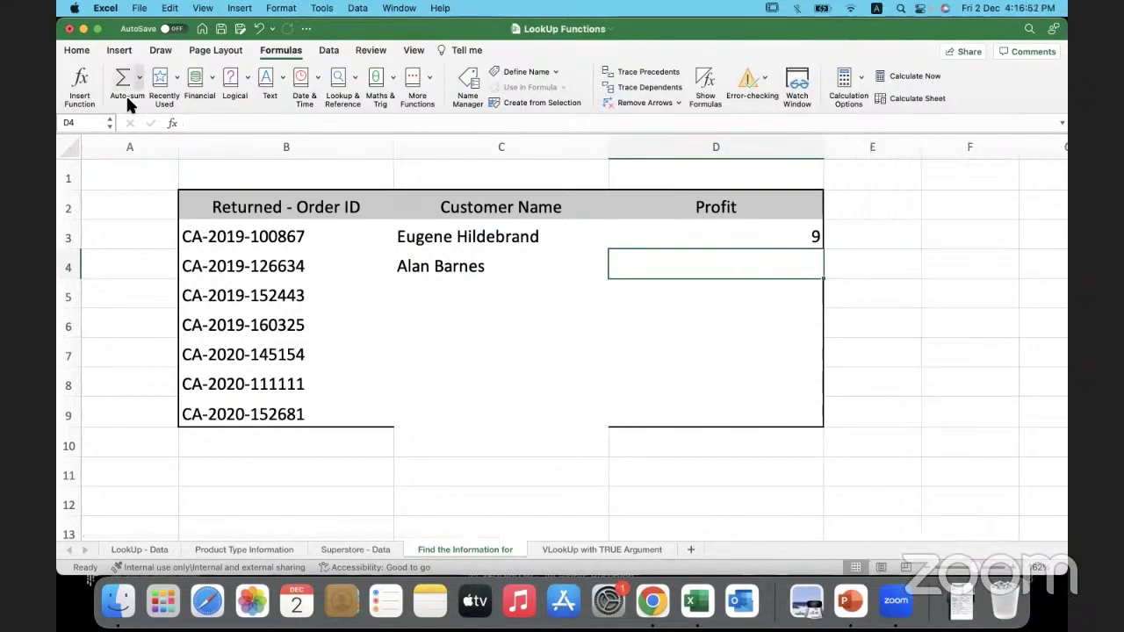
click(81, 91)
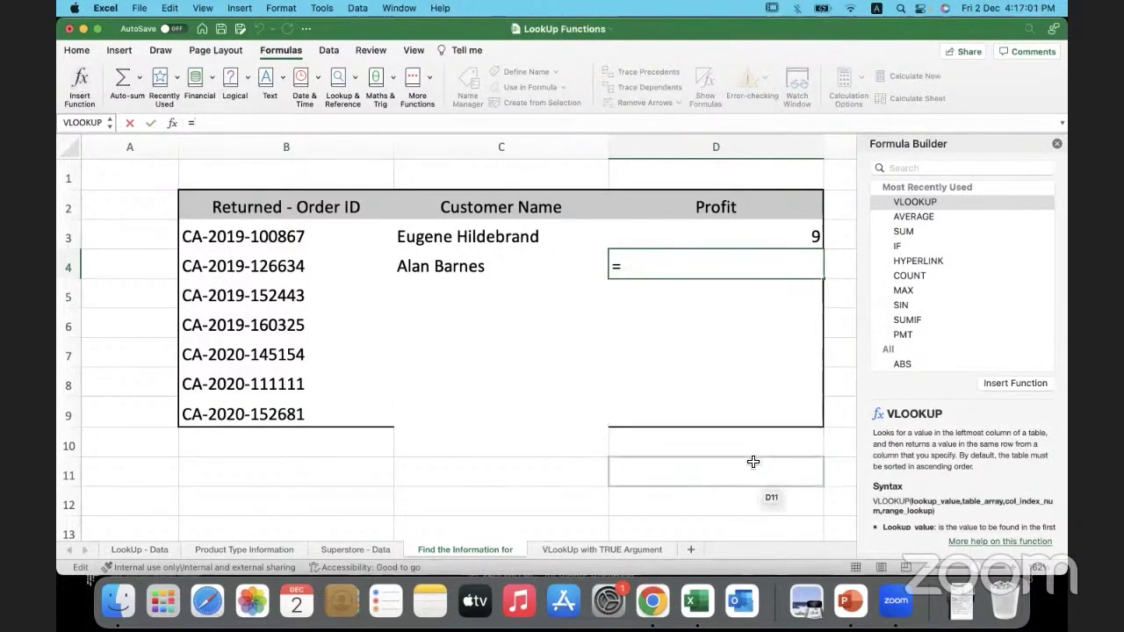
double_click(936, 203)
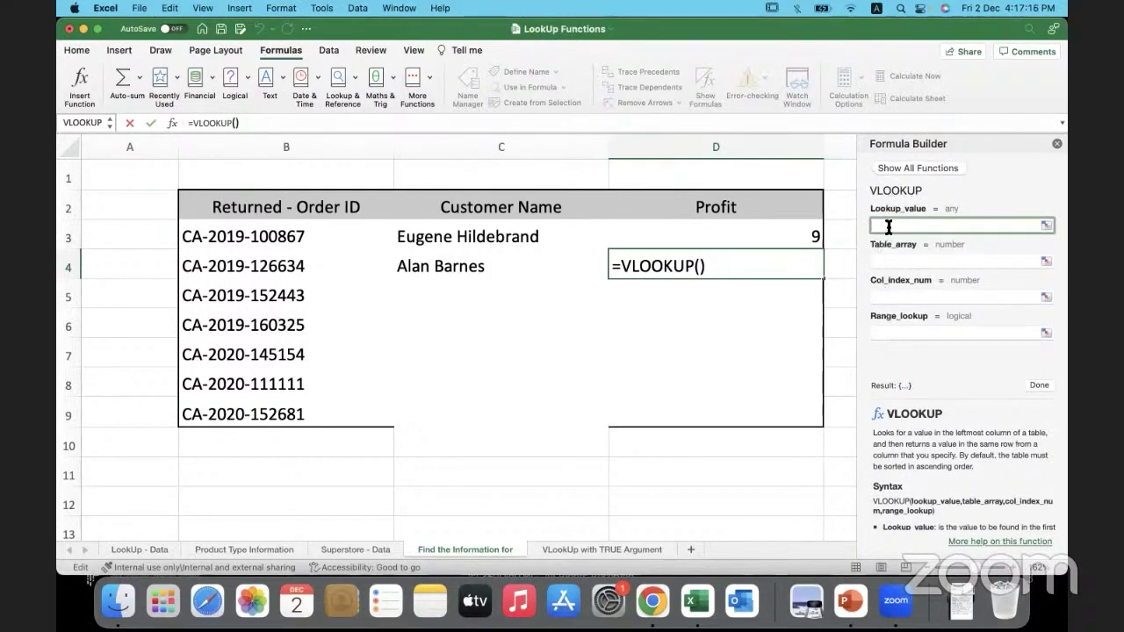
click(267, 273)
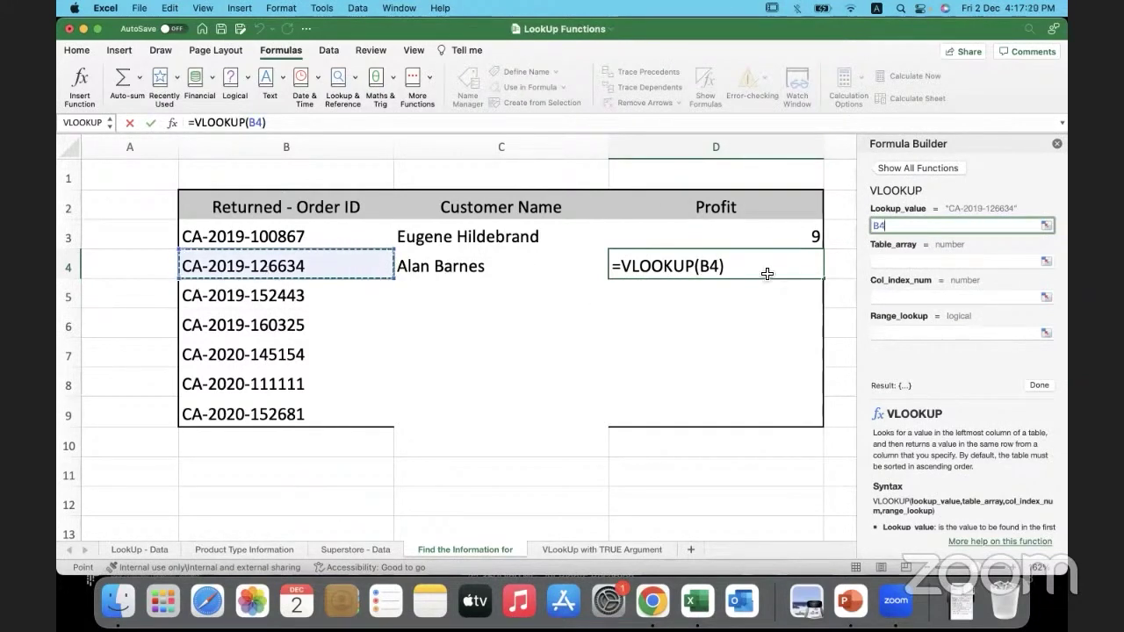
Set the table array of D4's VLOOKUP to A2:D103 on the Superstore - Data sheet
click(881, 260)
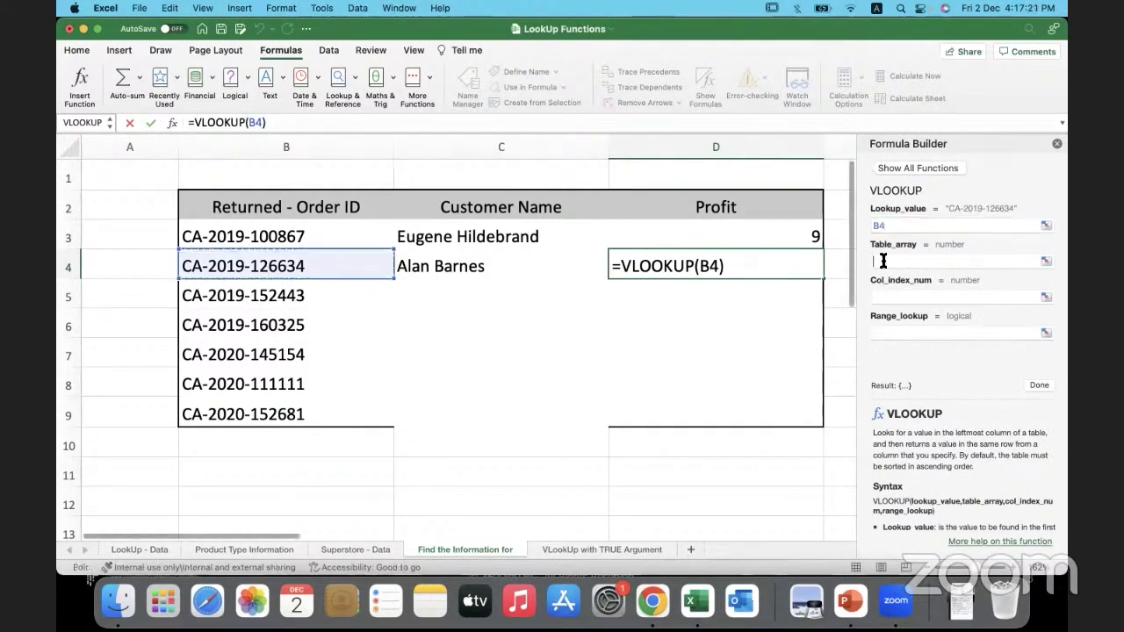
click(375, 549)
scroll(351, 333, up, 3)
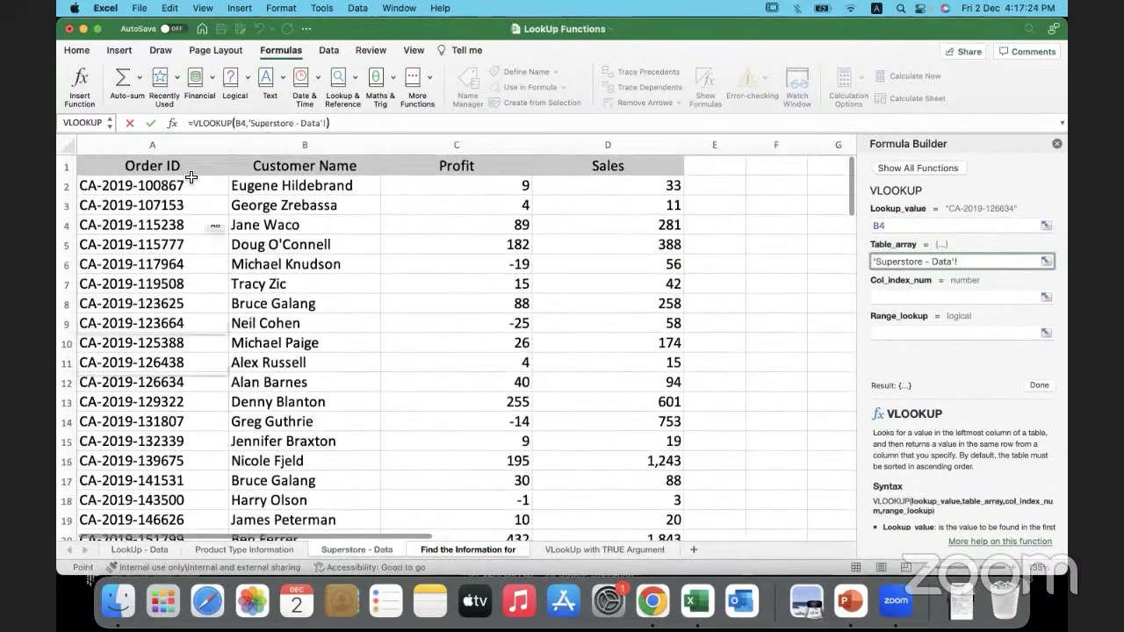
click(178, 185)
key(super+shift+Right)
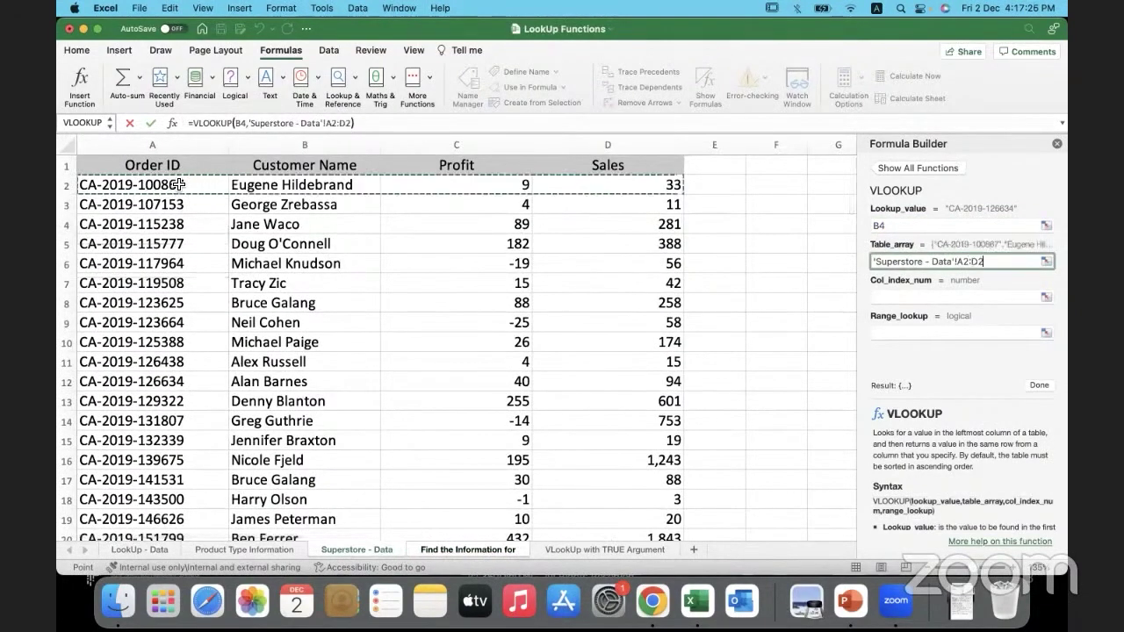
key(super+shift+Down)
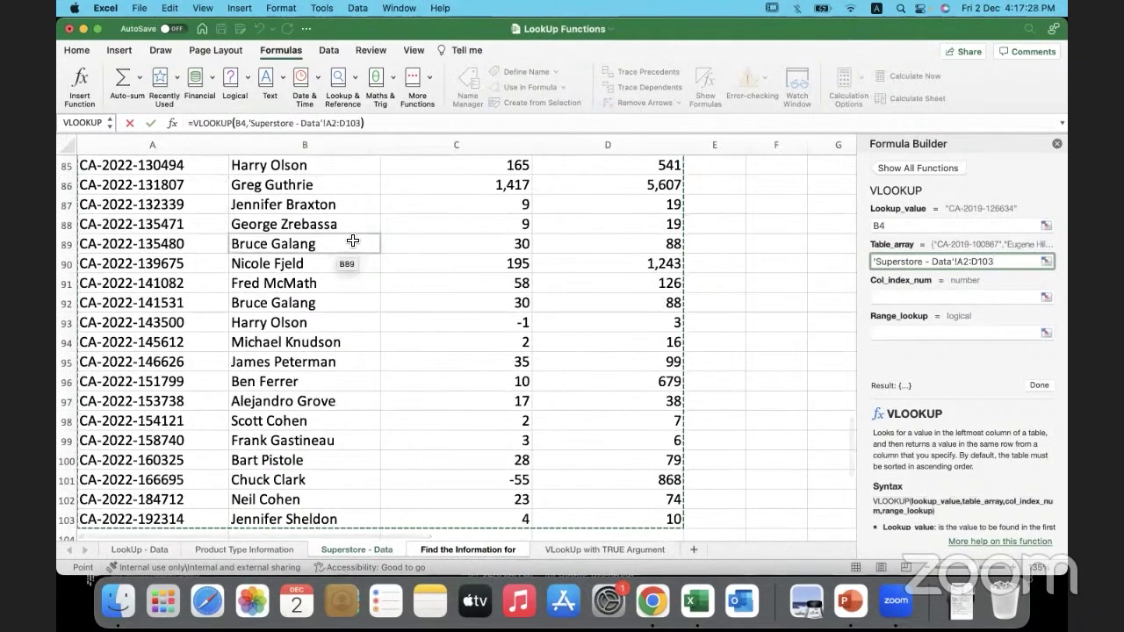
scroll(352, 239, up, 2)
scroll(352, 240, up, 10)
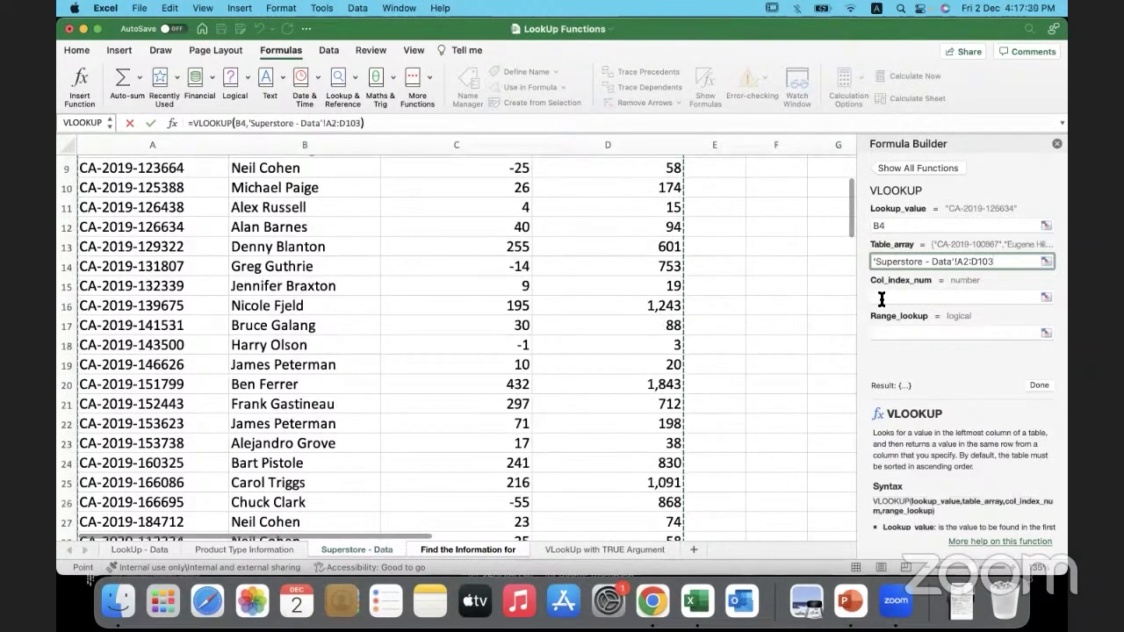
Set the column index of D4's VLOOKUP to 3 and its range lookup to 0, and complete the formula
click(880, 299)
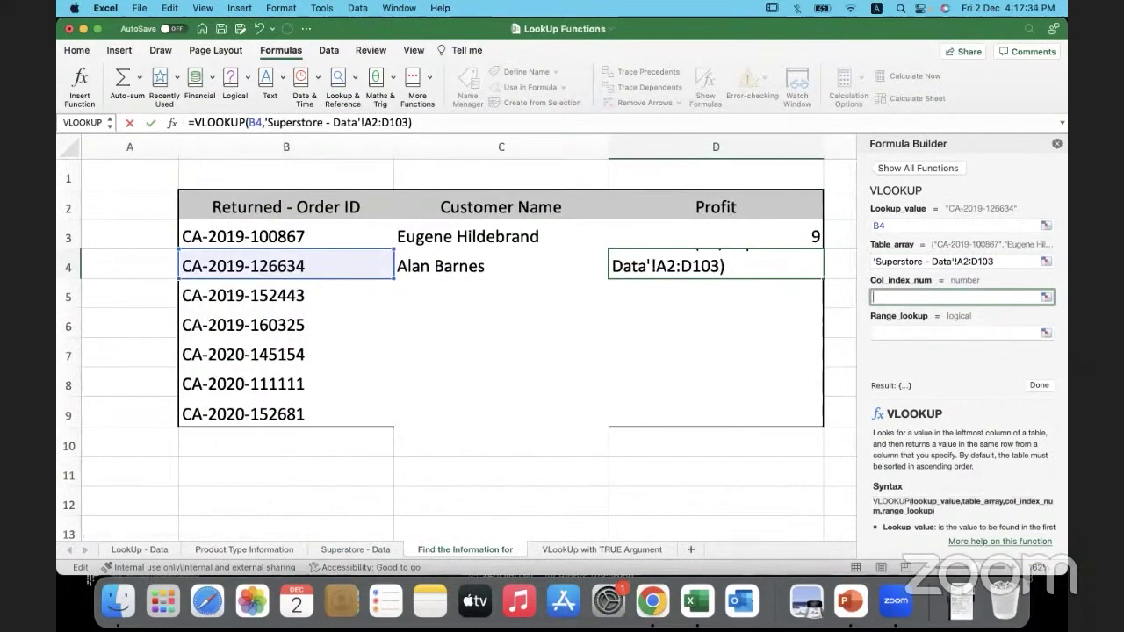
text(3)
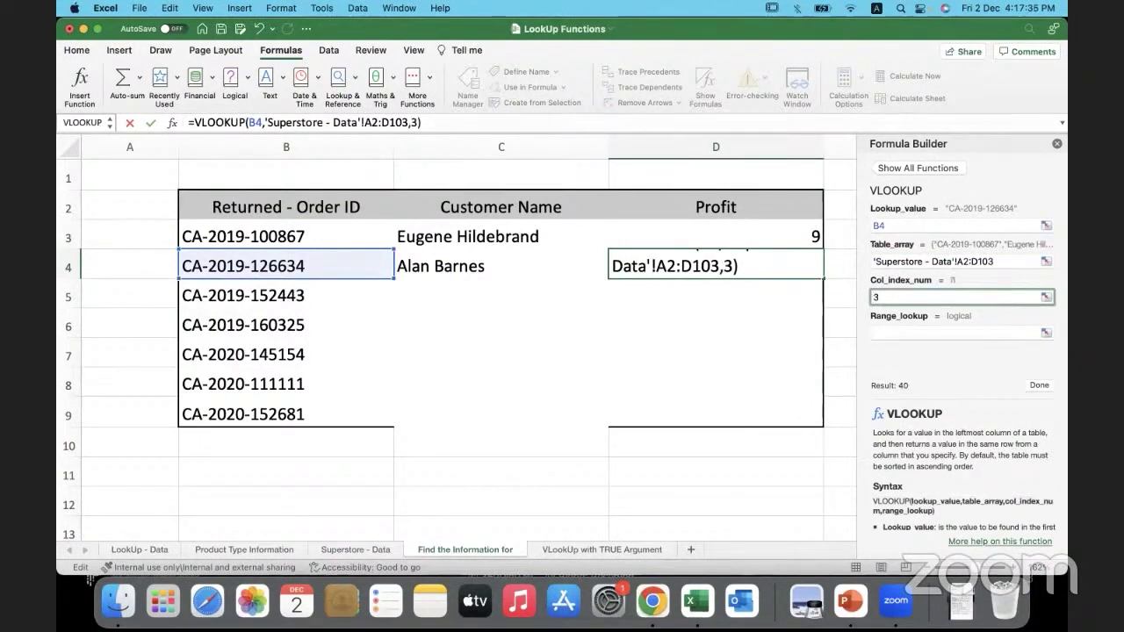
click(881, 332)
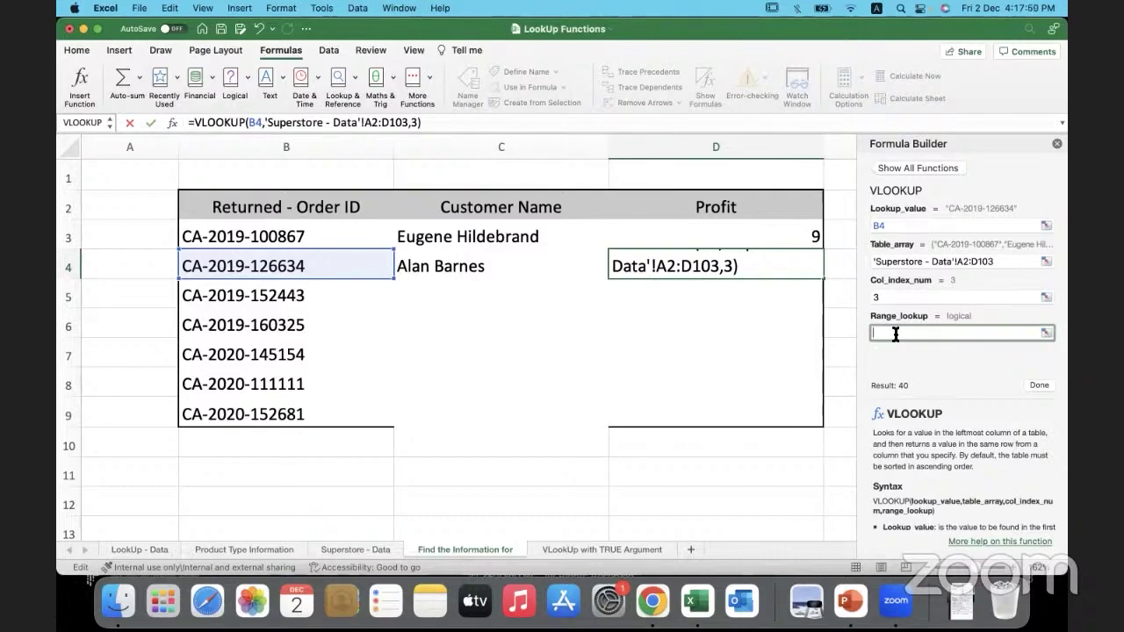
text(0)
click(1035, 387)
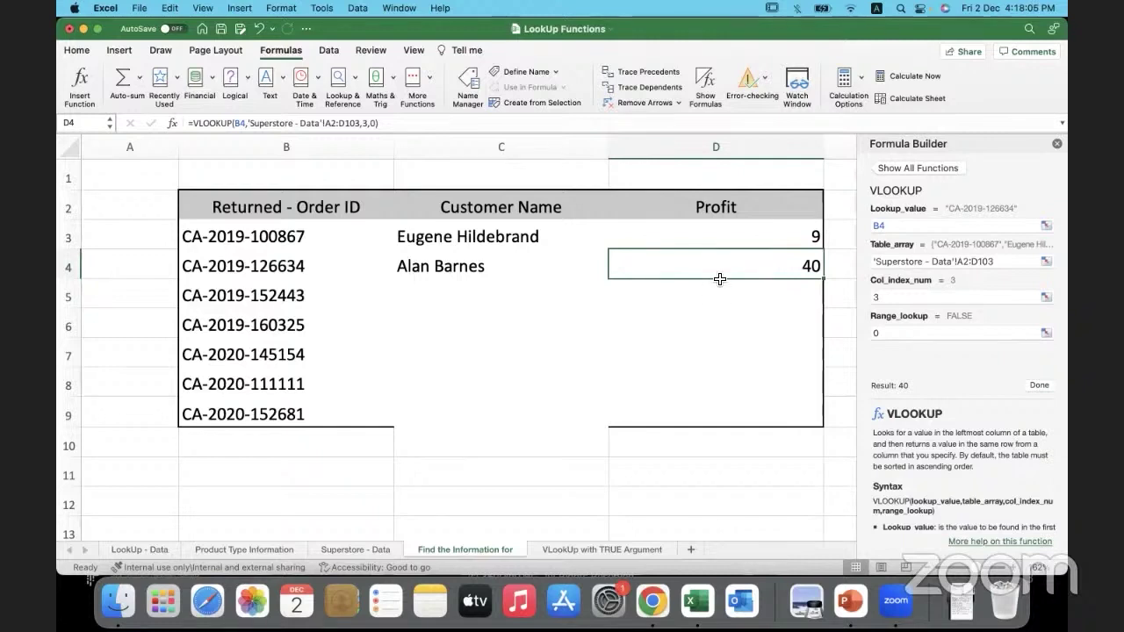
click(669, 451)
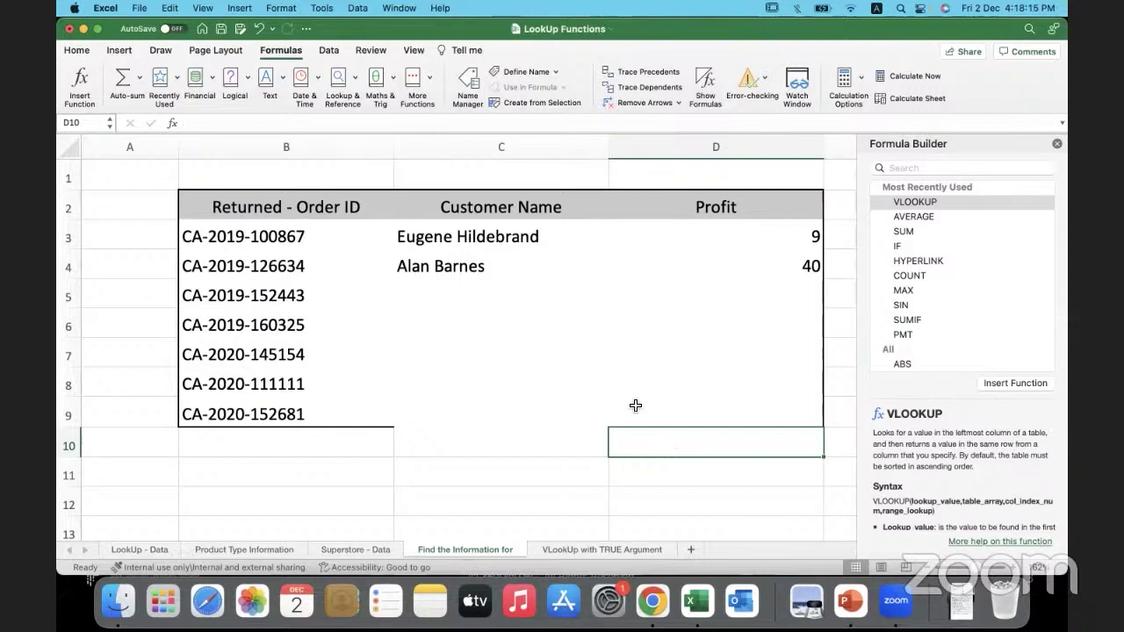
click(229, 124)
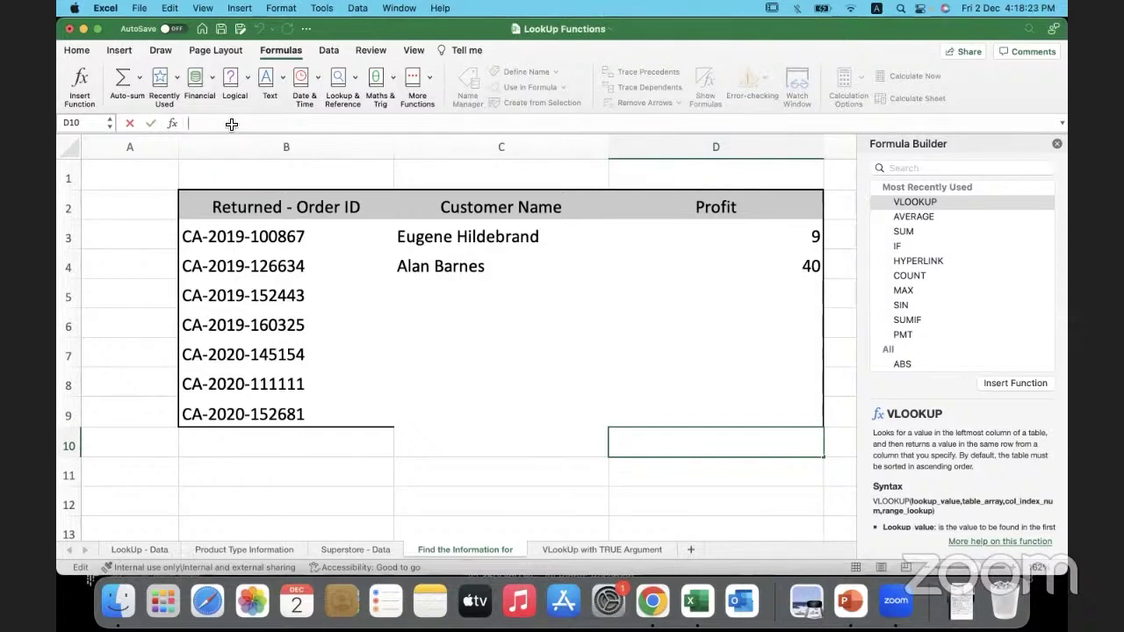
text(=)
click(505, 275)
key(Escape)
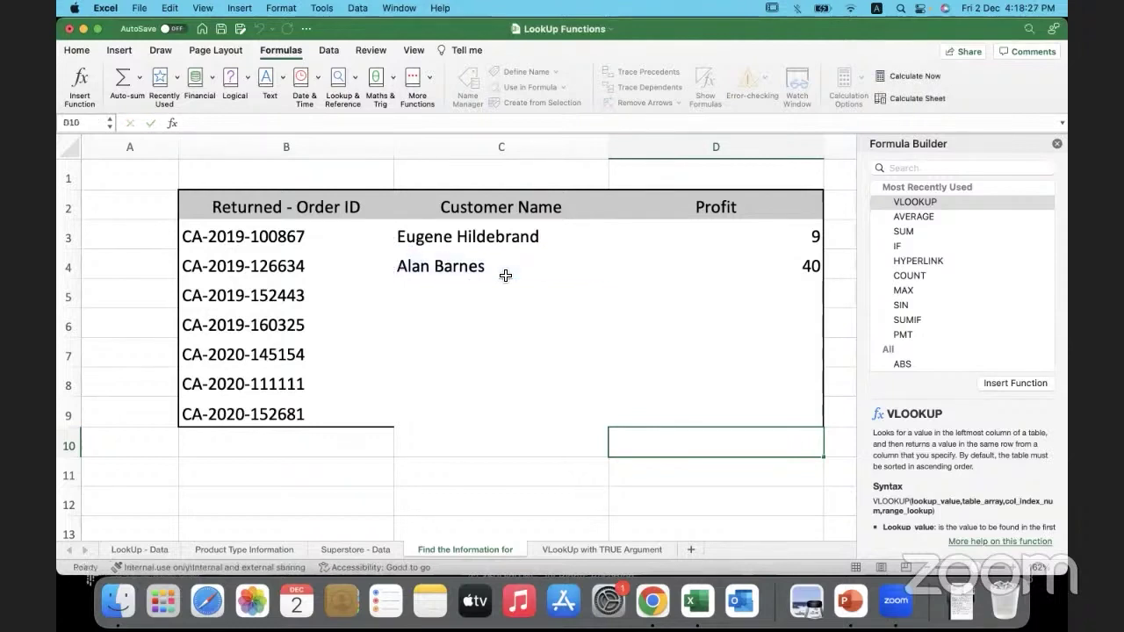
Close the Formula Builder and make the table array in D3's VLOOKUP absolute as $A$2:$D$103
click(1057, 143)
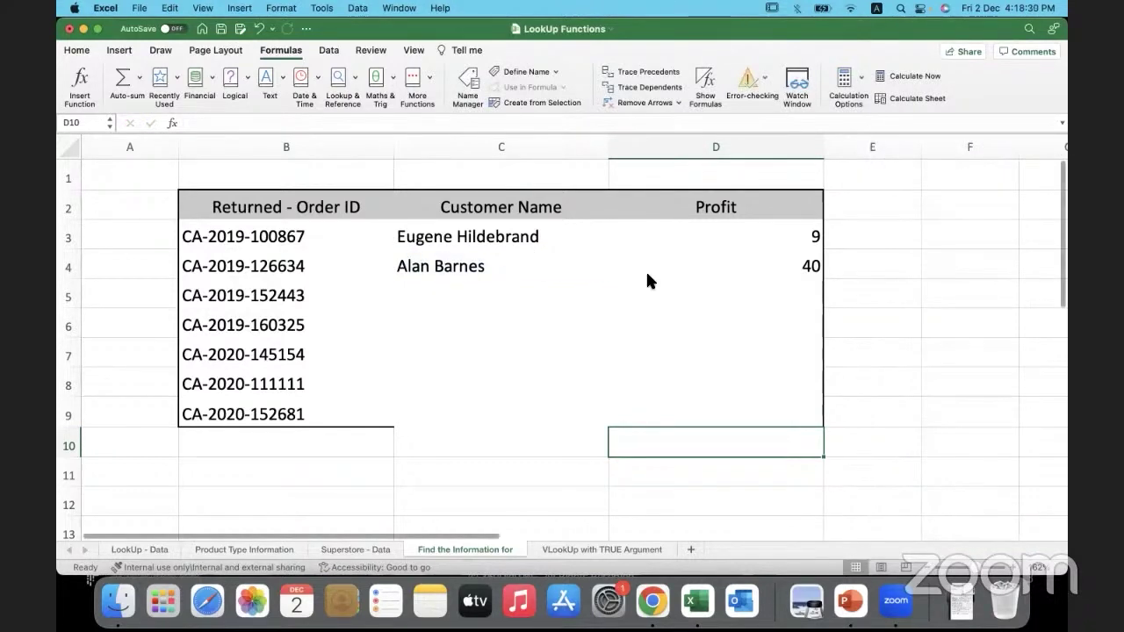
click(559, 238)
click(640, 233)
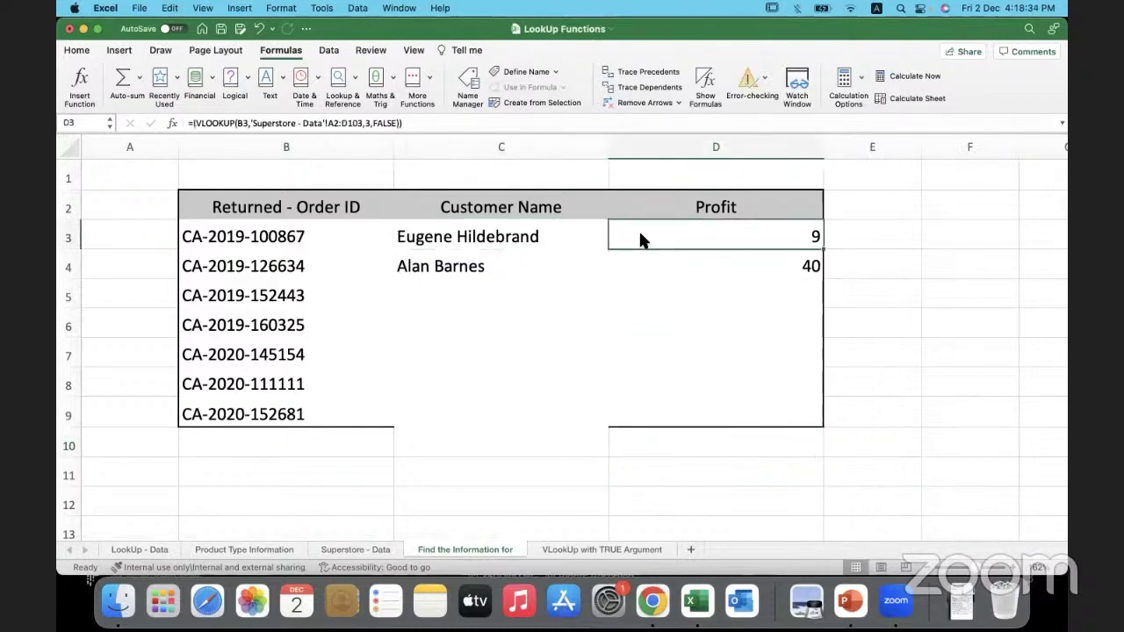
click(337, 122)
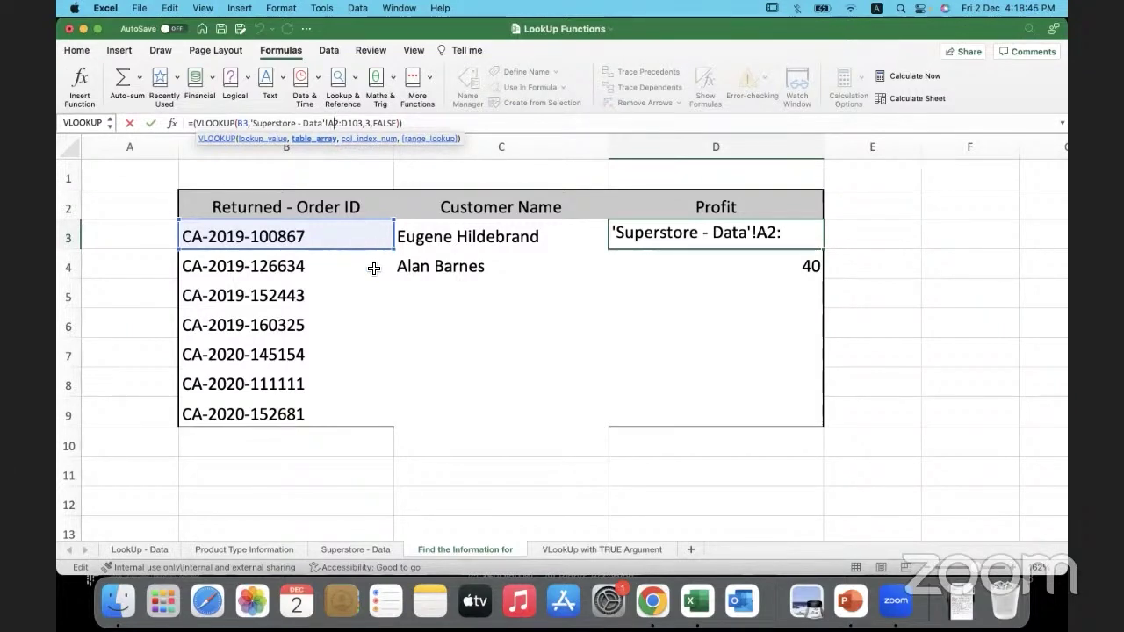
key(F4)
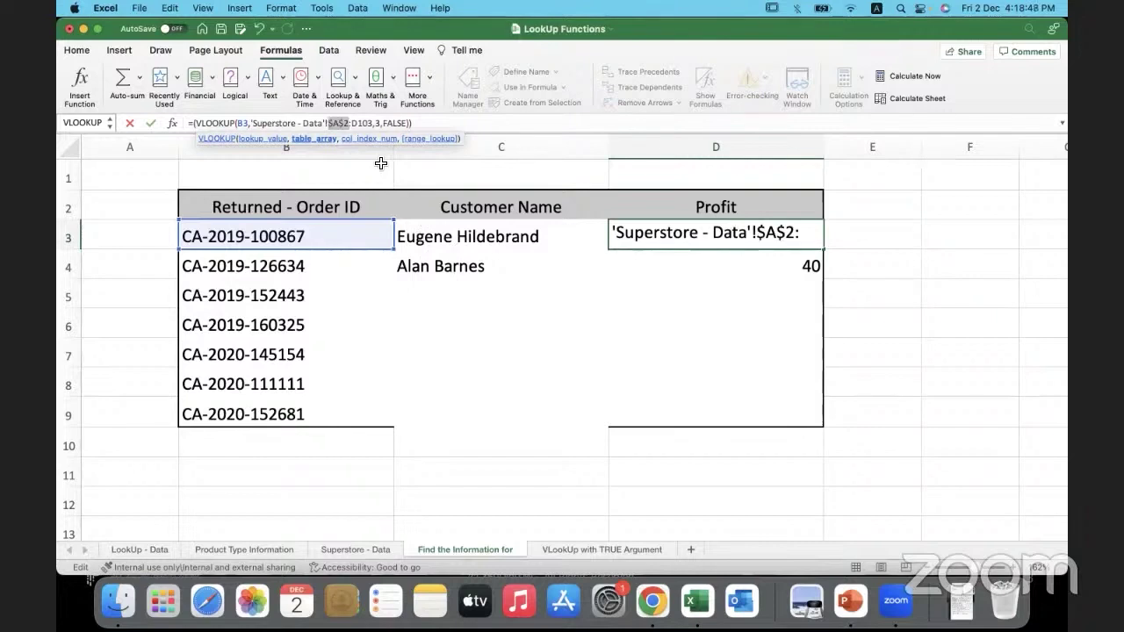
key(Right)
key(Right)
key(F4)
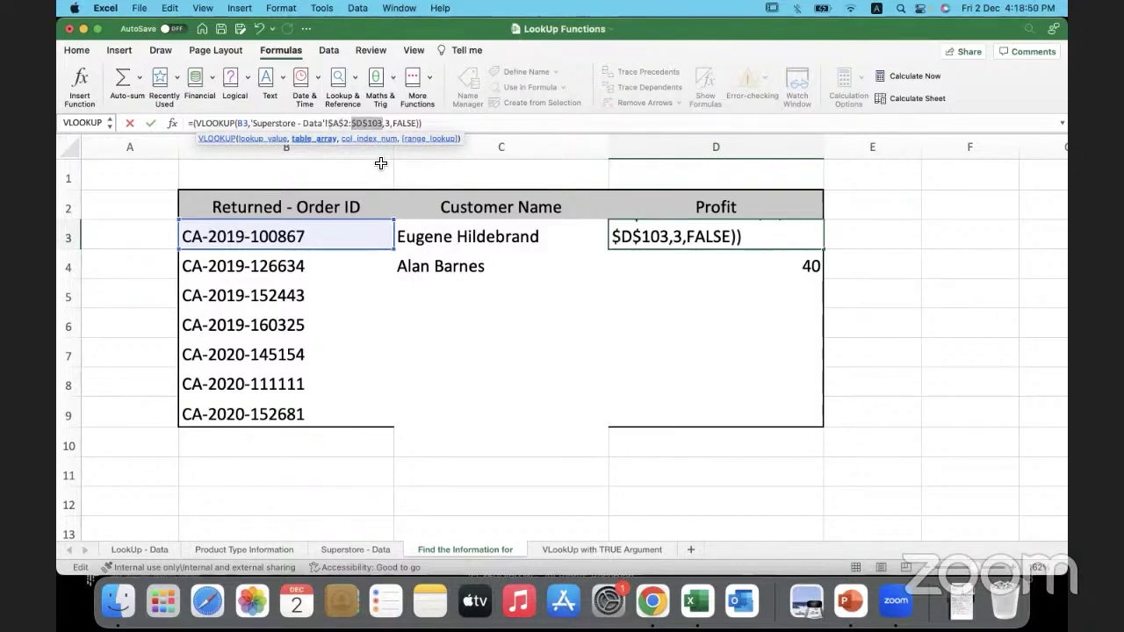
key(Return)
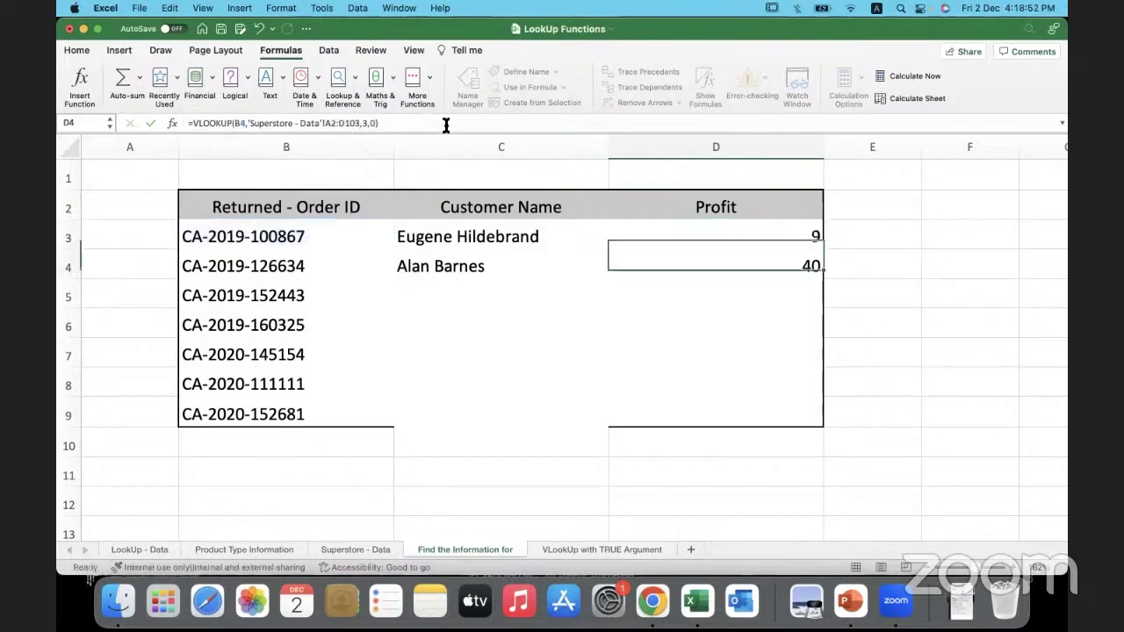